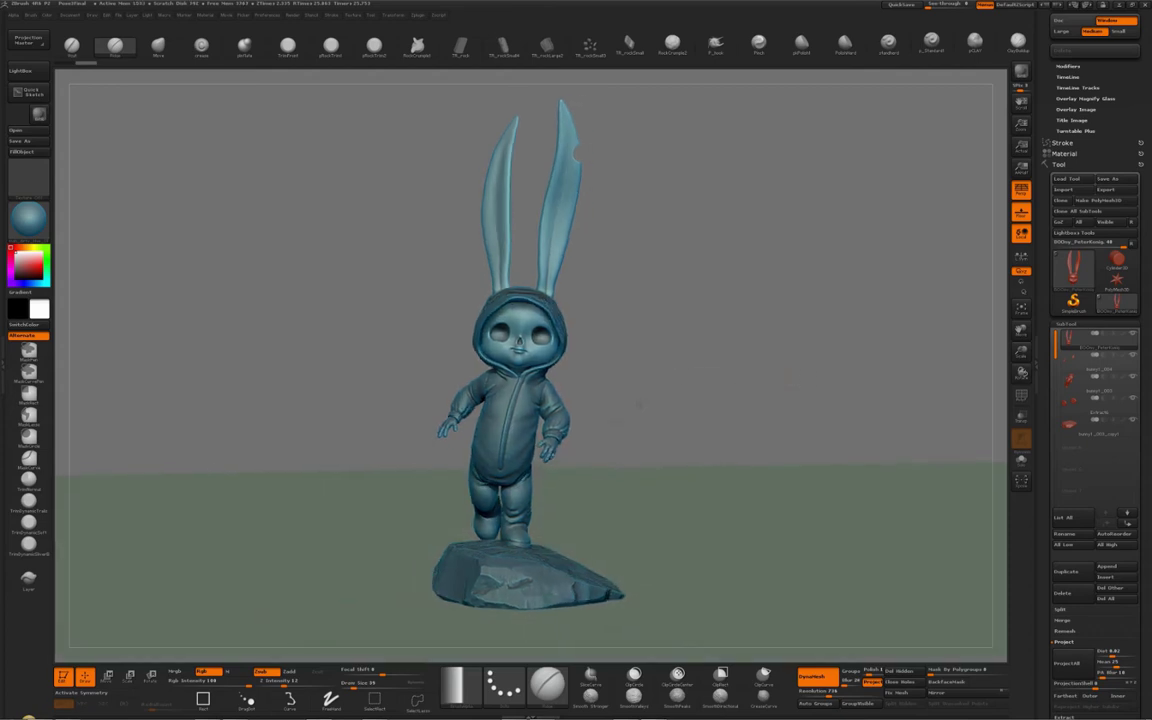
# Hide every subtool except the rabbit head and turn off the floor grid.
pyautogui.moveTo(640, 405); pyautogui.dragTo(725, 403)
pyautogui.keyDown('alt'); pyautogui.moveTo(650, 401); pyautogui.dragTo(670, 336); pyautogui.keyUp('alt')
pyautogui.keyDown('alt'); pyautogui.moveTo(860, 335); pyautogui.dragTo(896, 373); pyautogui.keyUp('alt')
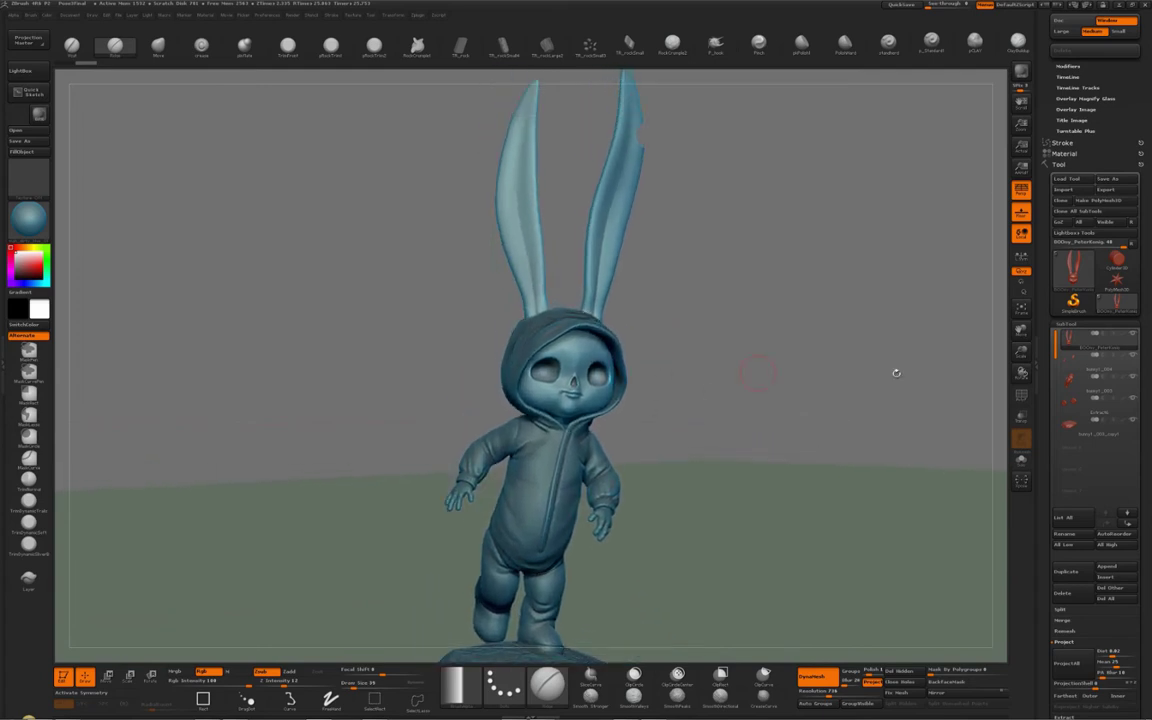
pyautogui.click(1133, 335)
pyautogui.click(1133, 334)
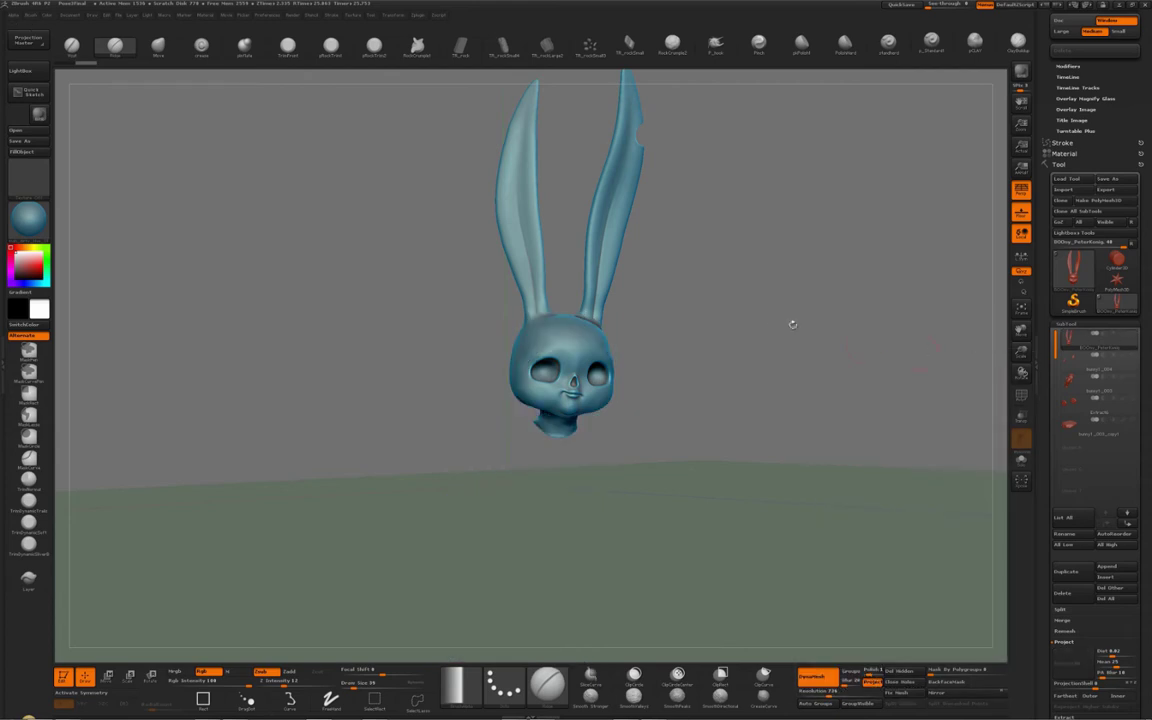
pyautogui.press('shift')
pyautogui.press('shift')
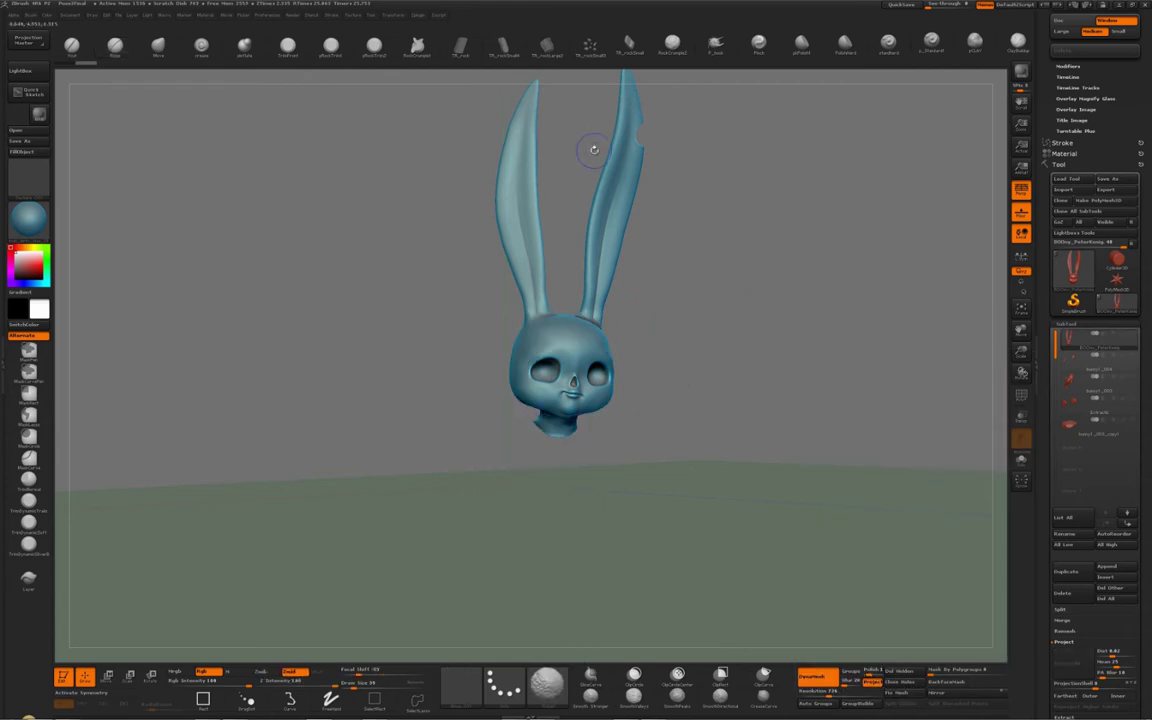
pyautogui.hotkey('shift', 'p')
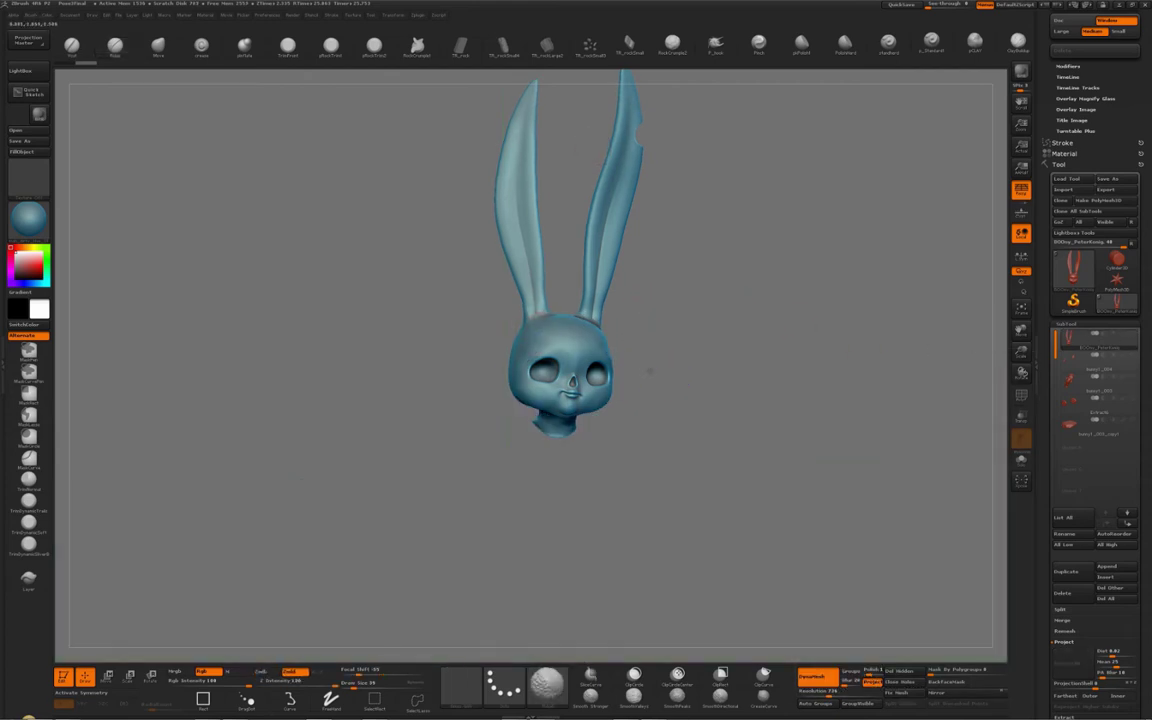
pyautogui.press('f')
# Examine the rabbit head and ears from the back, front and sides.
pyautogui.moveTo(596, 449)
pyautogui.mouseDown()
pyautogui.moveTo(575, 445)
pyautogui.moveTo(586, 290)
pyautogui.moveTo(550, 250)
pyautogui.moveTo(551, 332)
pyautogui.moveTo(641, 320)
pyautogui.moveTo(639, 311)
pyautogui.mouseUp()
pyautogui.moveTo(290, 370); pyautogui.dragTo(428, 340)
pyautogui.keyDown('alt'); pyautogui.moveTo(548, 341); pyautogui.dragTo(486, 330); pyautogui.keyUp('alt')
pyautogui.press('s')
pyautogui.moveTo(549, 393); pyautogui.dragTo(563, 393)
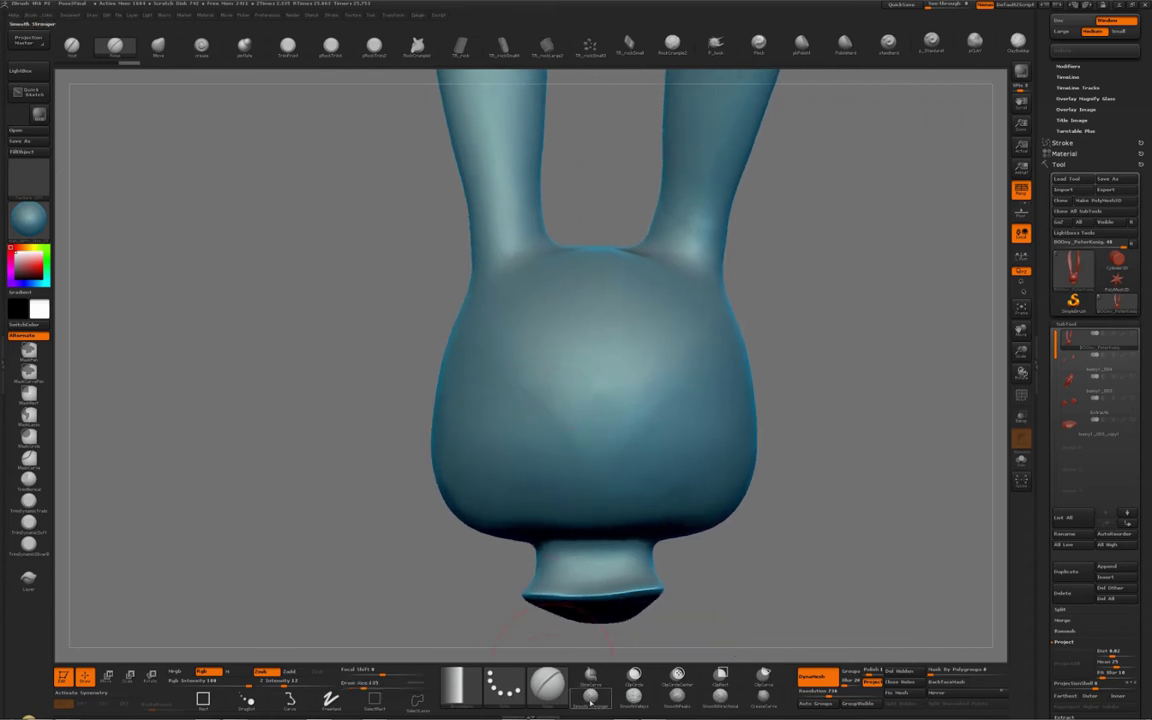
pyautogui.keyDown('alt'); pyautogui.moveTo(815, 437); pyautogui.dragTo(764, 373); pyautogui.keyUp('alt')
pyautogui.moveTo(560, 362); pyautogui.dragTo(797, 350)
pyautogui.moveTo(642, 338)
pyautogui.keyDown('alt'); pyautogui.mouseDown()
pyautogui.moveTo(722, 426)
pyautogui.moveTo(665, 472)
pyautogui.moveTo(677, 433)
pyautogui.mouseUp(); pyautogui.keyUp('alt')
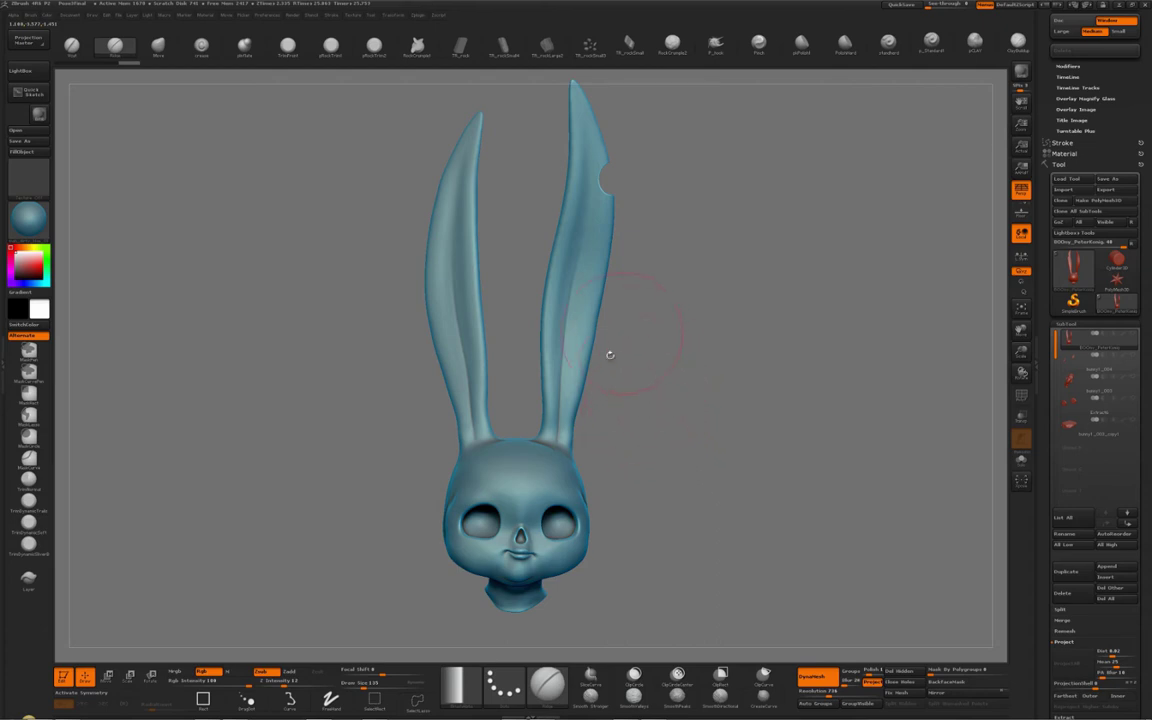
pyautogui.keyDown('alt'); pyautogui.moveTo(645, 469); pyautogui.dragTo(684, 423); pyautogui.keyUp('alt')
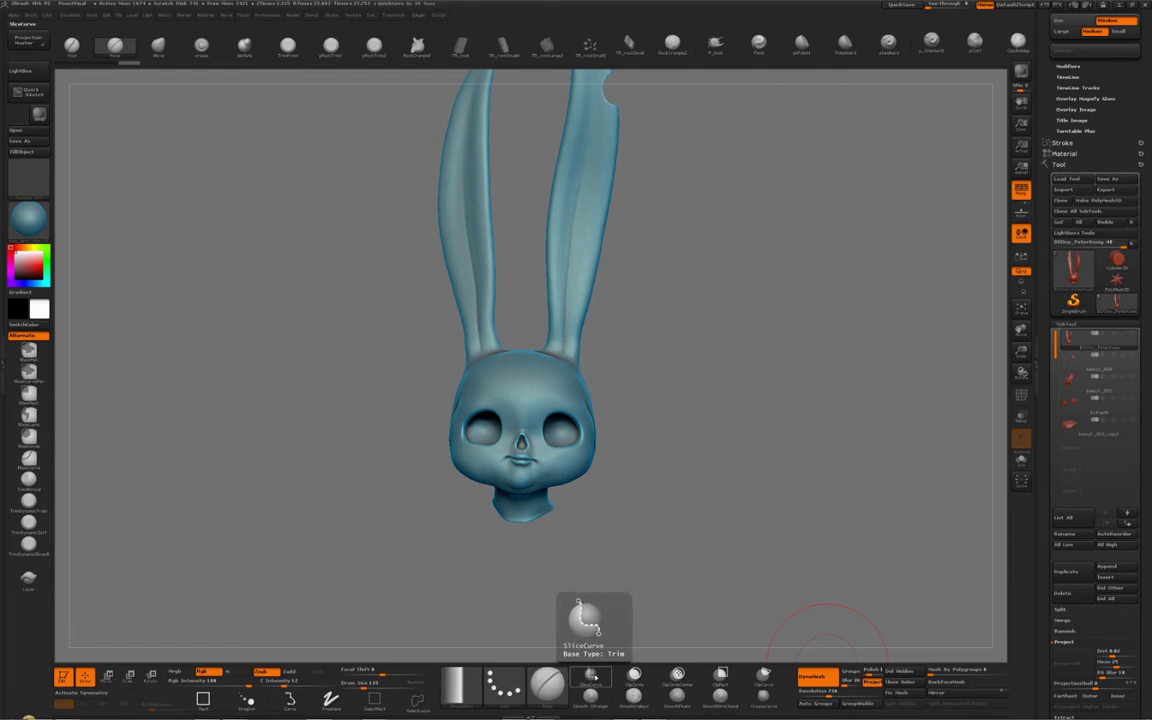
pyautogui.moveTo(636, 481)
pyautogui.mouseDown()
pyautogui.moveTo(684, 478)
pyautogui.moveTo(692, 506)
pyautogui.mouseUp()
pyautogui.moveTo(640, 390)
pyautogui.mouseDown()
pyautogui.moveTo(745, 395)
pyautogui.moveTo(658, 378)
pyautogui.mouseUp()
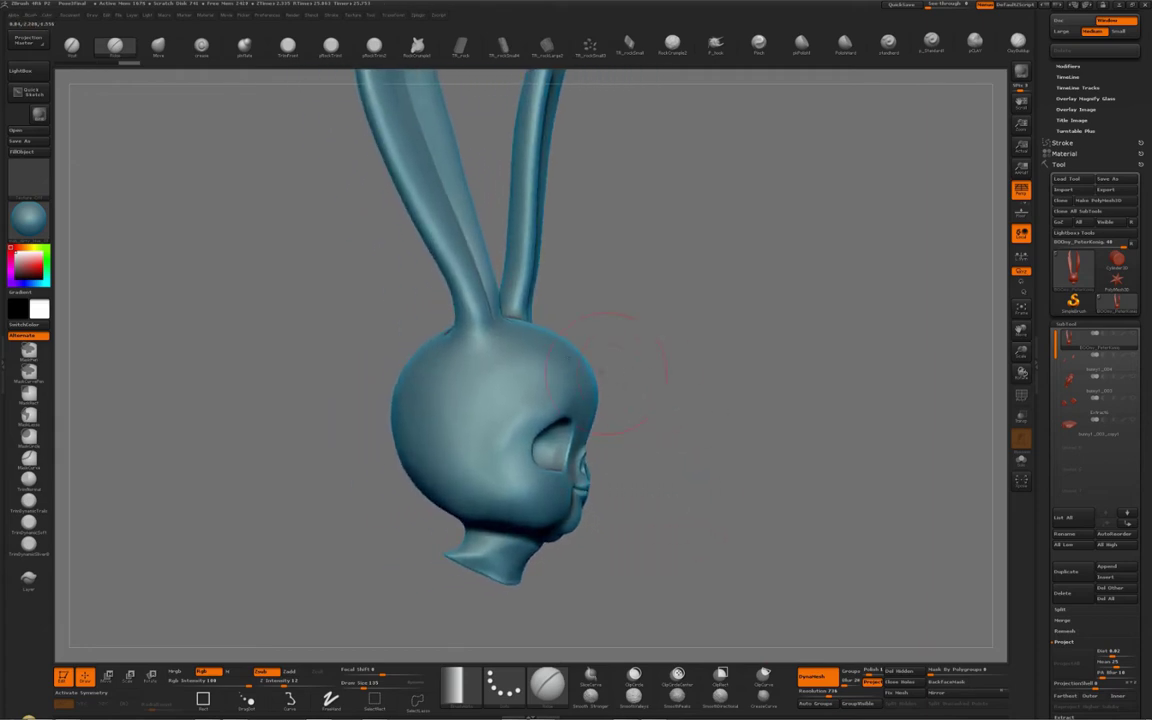
pyautogui.moveTo(606, 373)
pyautogui.mouseDown(button='right')
pyautogui.moveTo(505, 365)
pyautogui.moveTo(518, 362)
pyautogui.mouseUp(button='right')
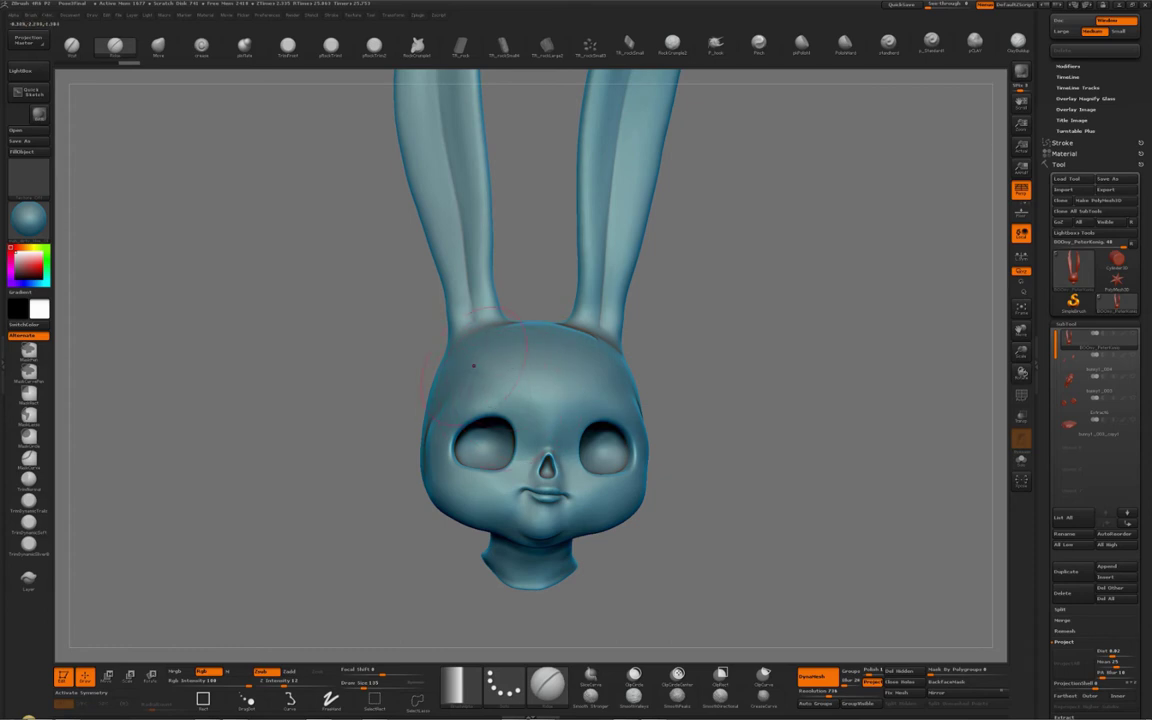
pyautogui.moveTo(474, 366)
pyautogui.mouseDown()
pyautogui.moveTo(540, 399)
pyautogui.moveTo(579, 450)
pyautogui.moveTo(590, 420)
pyautogui.moveTo(577, 401)
pyautogui.mouseUp()
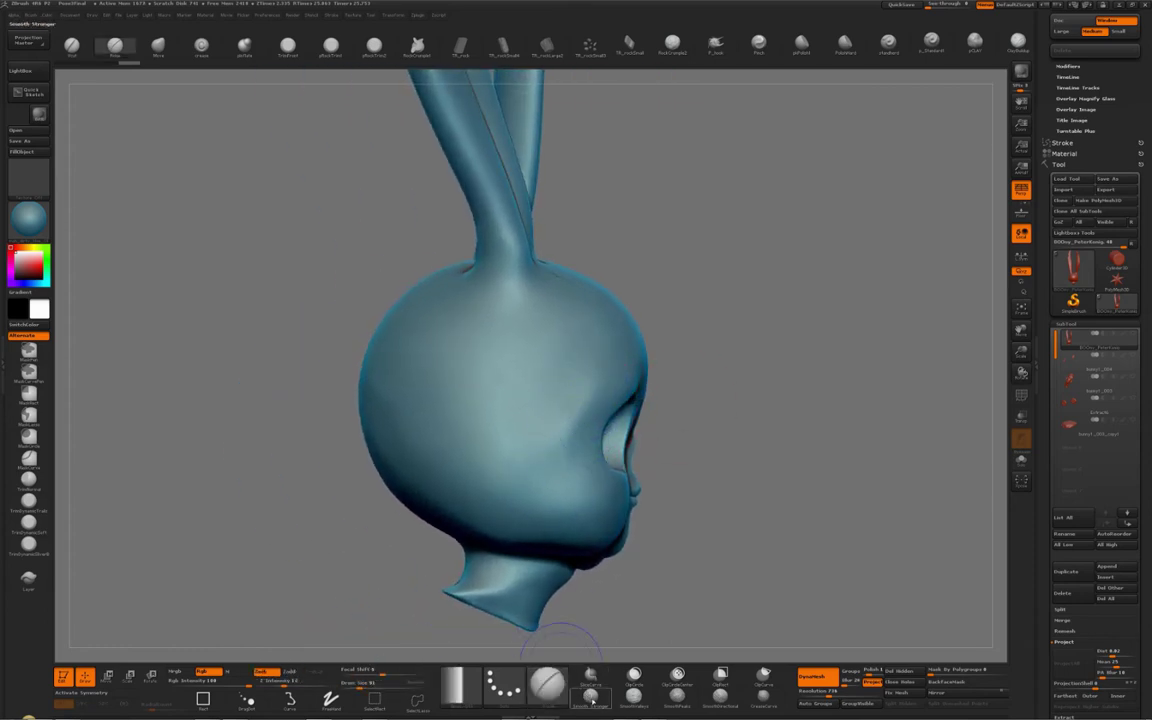
# Choose Smooth Stronger as the smoothing brush and lower the head's subdivision level.
pyautogui.click(594, 698)
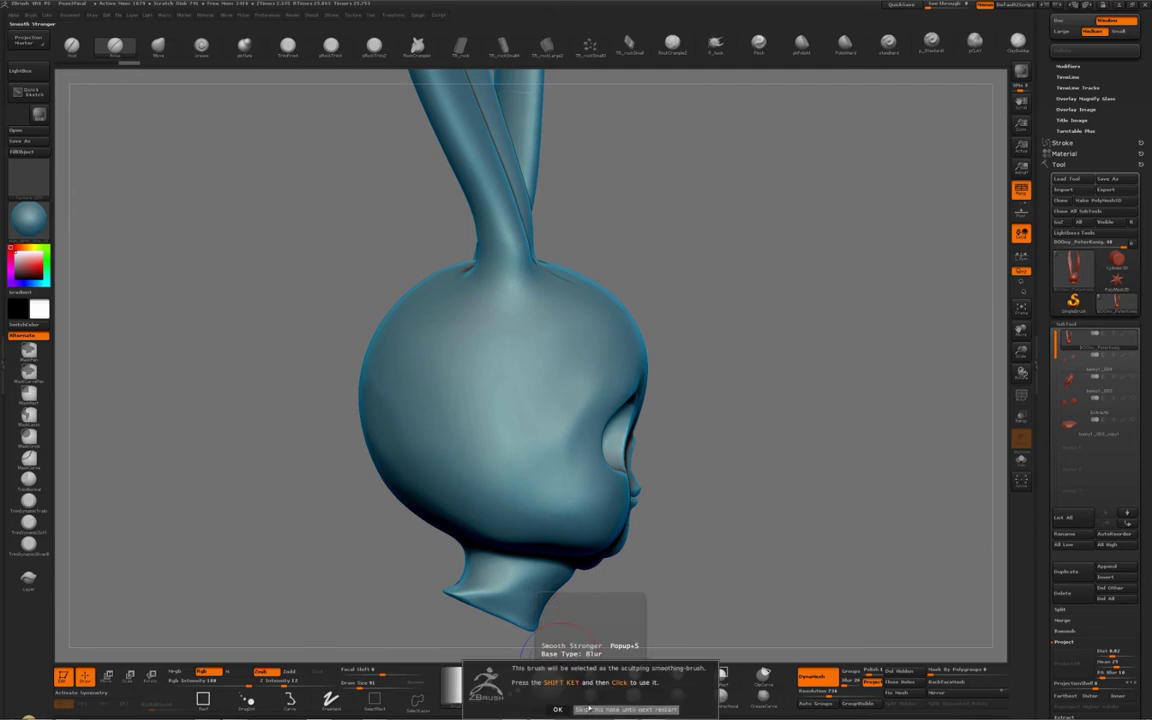
pyautogui.click(598, 708)
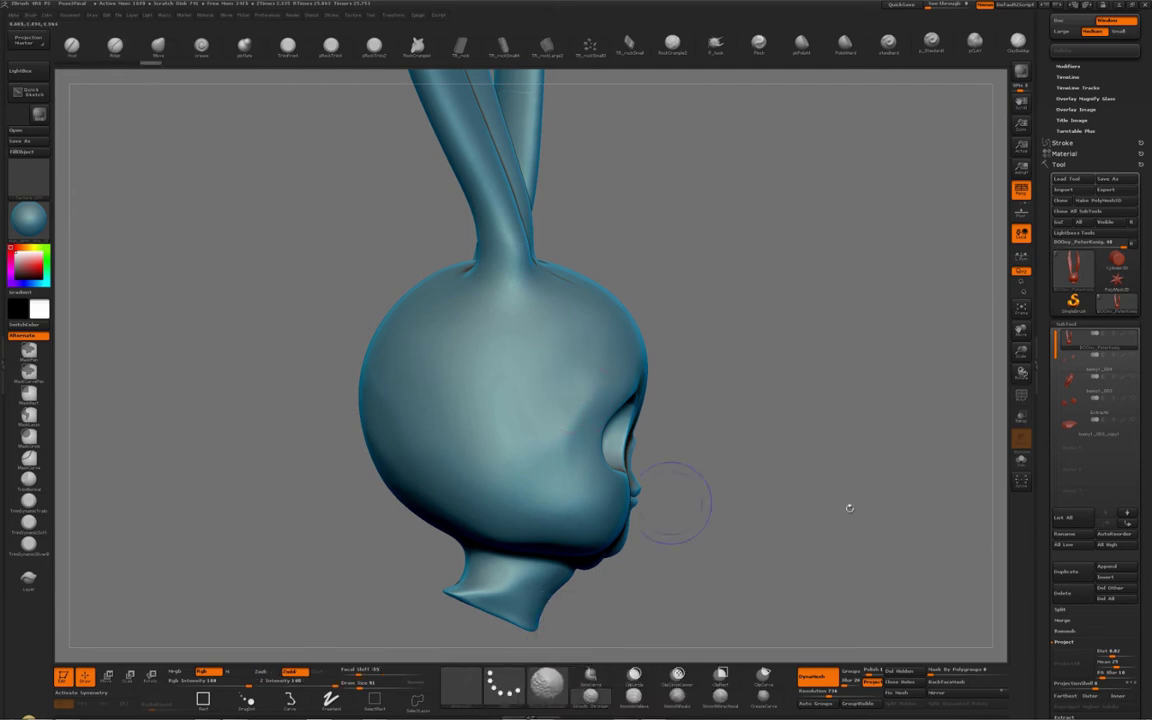
pyautogui.moveTo(1144, 535); pyautogui.dragTo(1144, 255)
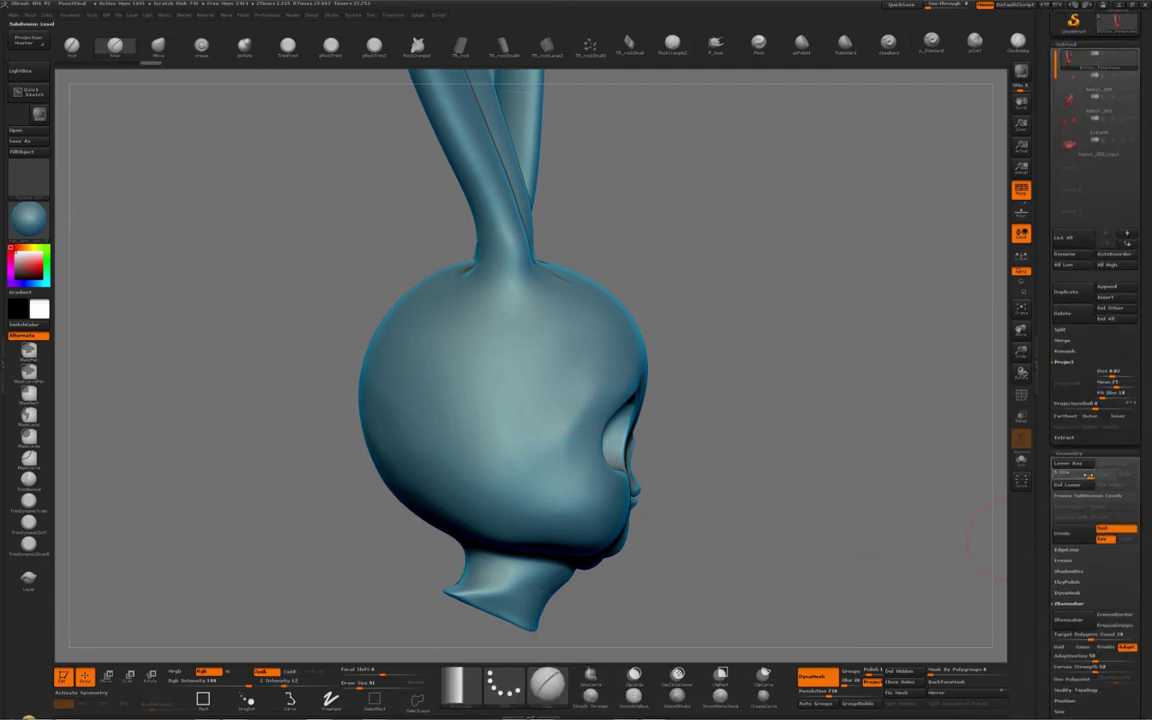
pyautogui.moveTo(1088, 475); pyautogui.dragTo(1050, 474)
# Smooth the surface across the back and sides of the rabbit's skull.
pyautogui.moveTo(540, 385)
pyautogui.keyDown('shift'); pyautogui.mouseDown()
pyautogui.moveTo(566, 414)
pyautogui.moveTo(487, 361)
pyautogui.mouseUp(); pyautogui.keyUp('shift')
pyautogui.moveTo(375, 398)
pyautogui.mouseDown(button='right')
pyautogui.moveTo(424, 386)
pyautogui.moveTo(504, 399)
pyautogui.mouseUp(button='right')
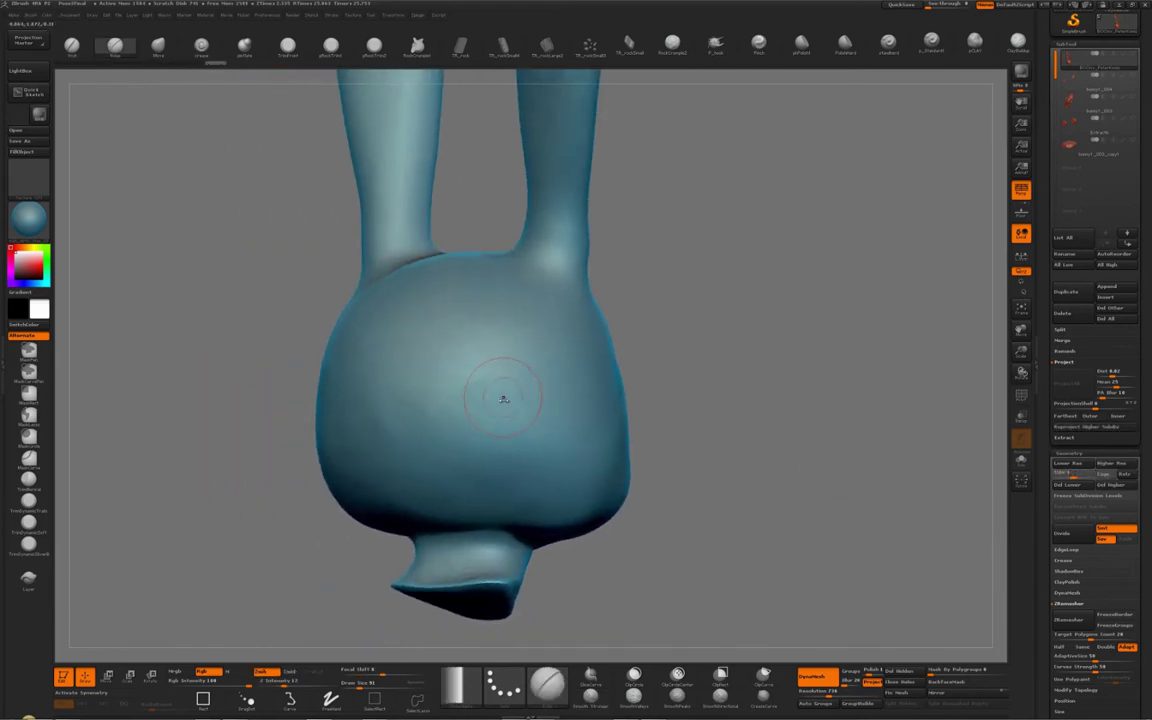
pyautogui.keyDown('shift'); pyautogui.moveTo(496, 381); pyautogui.dragTo(459, 378); pyautogui.keyUp('shift')
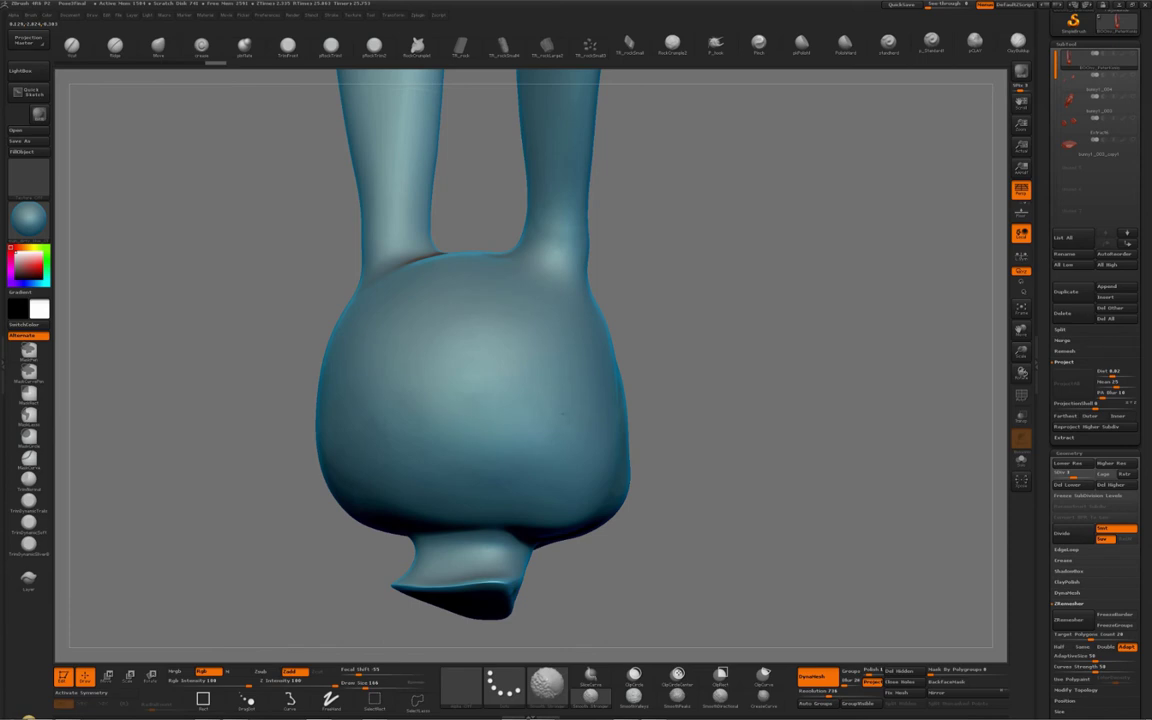
pyautogui.keyDown('shift'); pyautogui.moveTo(563, 413); pyautogui.dragTo(416, 399); pyautogui.keyUp('shift')
pyautogui.moveTo(411, 381); pyautogui.dragTo(478, 386, button='right')
pyautogui.keyDown('alt'); pyautogui.moveTo(388, 401); pyautogui.dragTo(542, 389, button='right'); pyautogui.keyUp('alt')
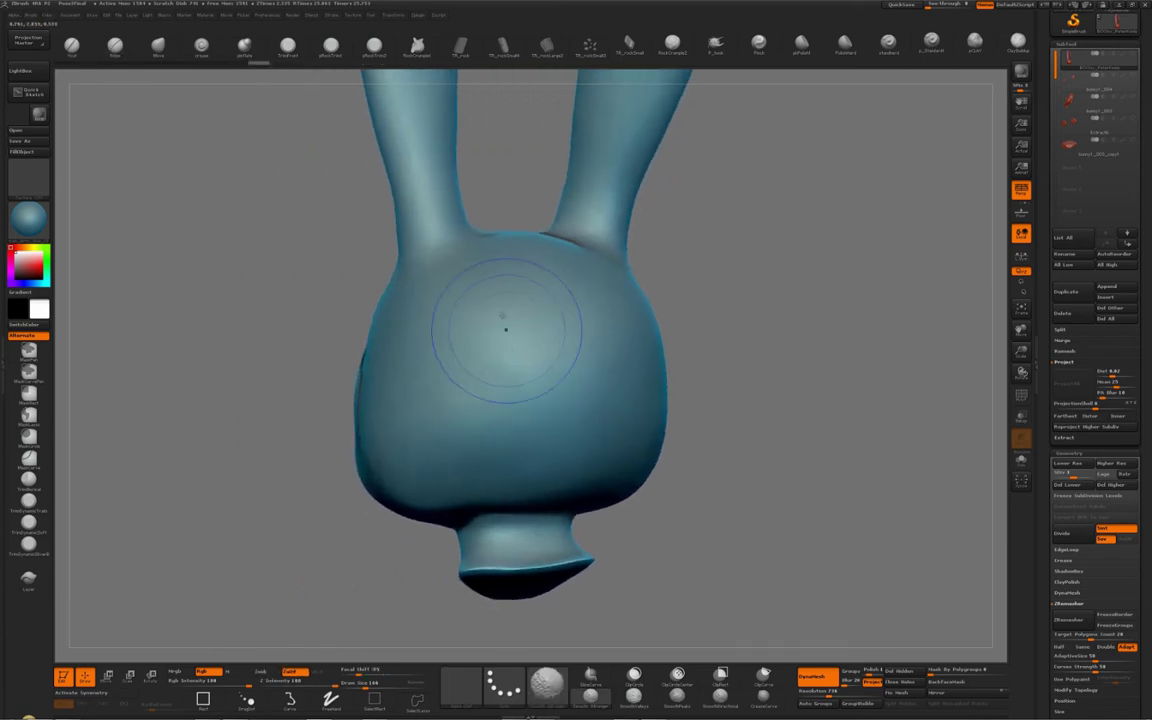
pyautogui.moveTo(506, 329)
pyautogui.keyDown('shift'); pyautogui.mouseDown()
pyautogui.moveTo(489, 432)
pyautogui.moveTo(496, 417)
pyautogui.mouseUp(); pyautogui.keyUp('shift')
pyautogui.moveTo(470, 408); pyautogui.dragTo(575, 400, button='right')
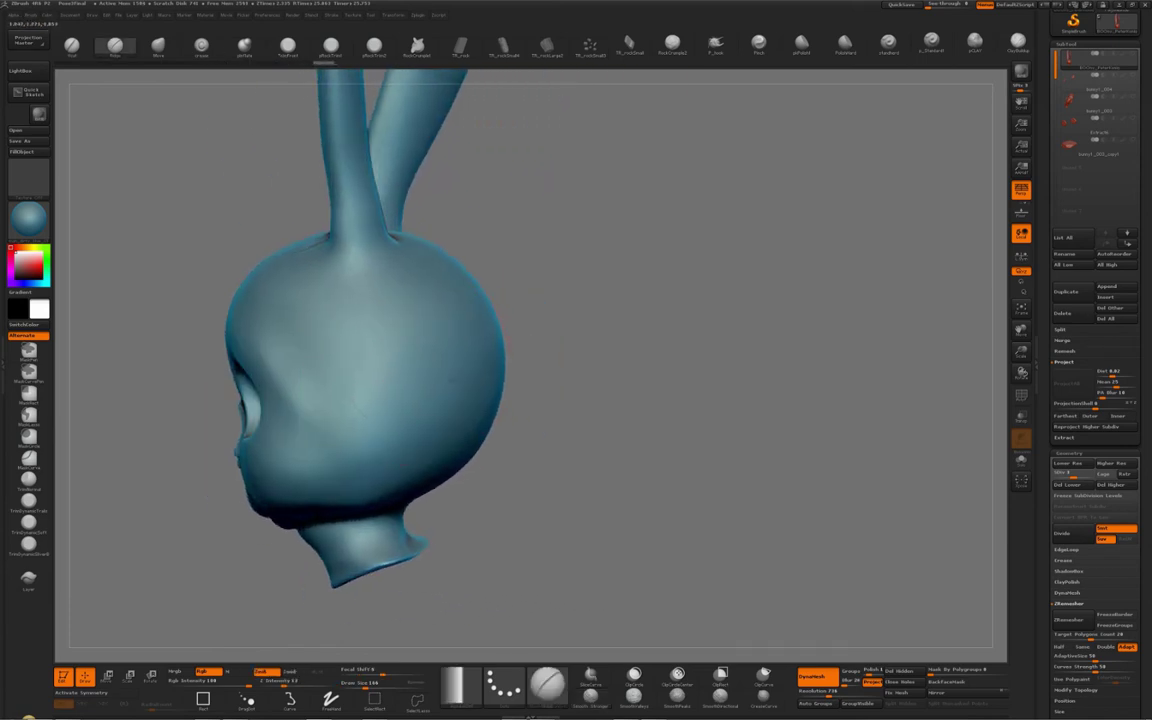
pyautogui.keyDown('alt'); pyautogui.moveTo(380, 400); pyautogui.dragTo(600, 372, button='right'); pyautogui.keyUp('alt')
pyautogui.moveTo(490, 338); pyautogui.dragTo(565, 345, button='right')
pyautogui.press('s')
pyautogui.moveTo(514, 347); pyautogui.dragTo(523, 356)
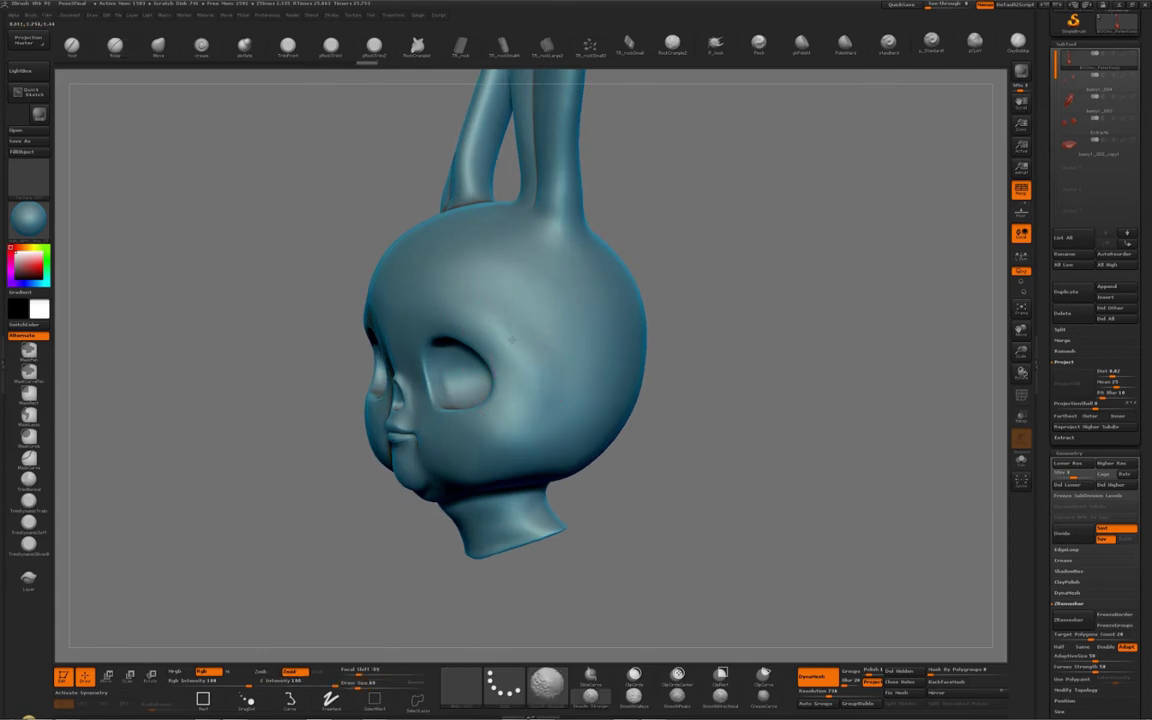
# Raise the head's subdivision level and delete its lower and higher subdivision levels.
pyautogui.moveTo(512, 340)
pyautogui.keyDown('ctrl'); pyautogui.mouseDown(button='right')
pyautogui.moveTo(545, 327)
pyautogui.moveTo(560, 345)
pyautogui.mouseUp(button='right'); pyautogui.keyUp('ctrl')
pyautogui.moveTo(560, 345)
pyautogui.mouseDown(button='right')
pyautogui.moveTo(480, 360)
pyautogui.moveTo(644, 371)
pyautogui.moveTo(643, 319)
pyautogui.moveTo(675, 340)
pyautogui.mouseUp(button='right')
pyautogui.keyDown('alt'); pyautogui.moveTo(675, 340); pyautogui.dragTo(825, 412, button='right'); pyautogui.keyUp('alt')
pyautogui.moveTo(597, 314); pyautogui.dragTo(644, 416, button='right')
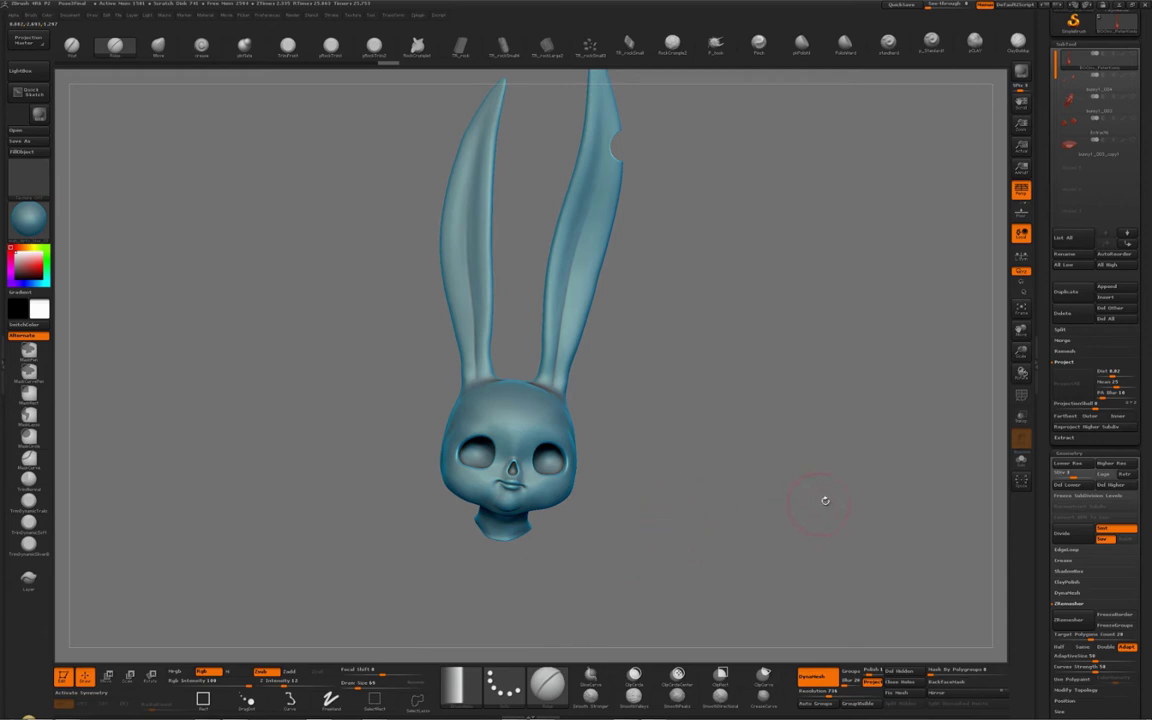
pyautogui.click(1090, 475)
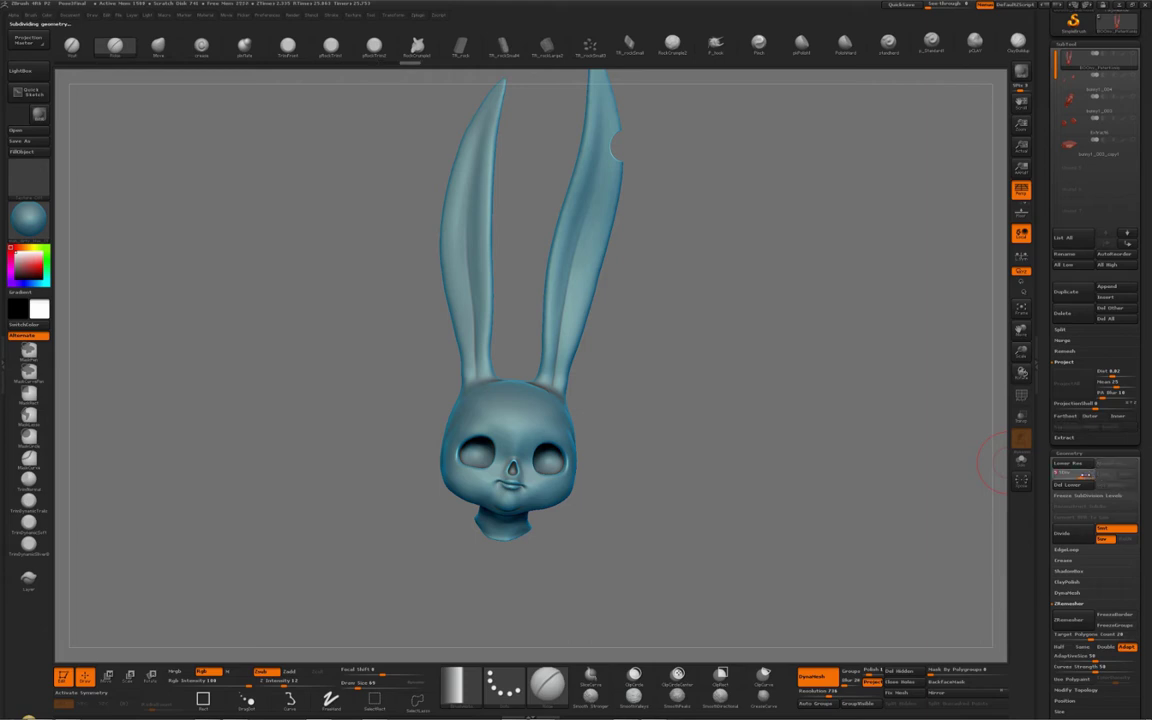
pyautogui.click(1080, 486)
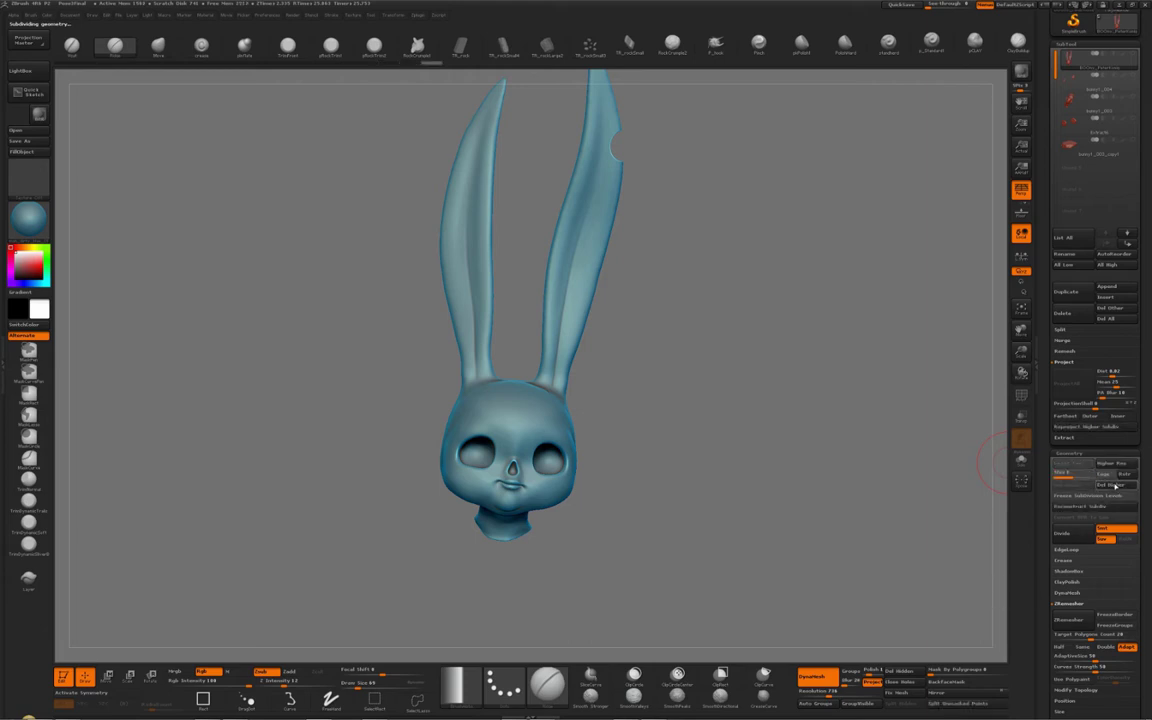
pyautogui.click(1116, 486)
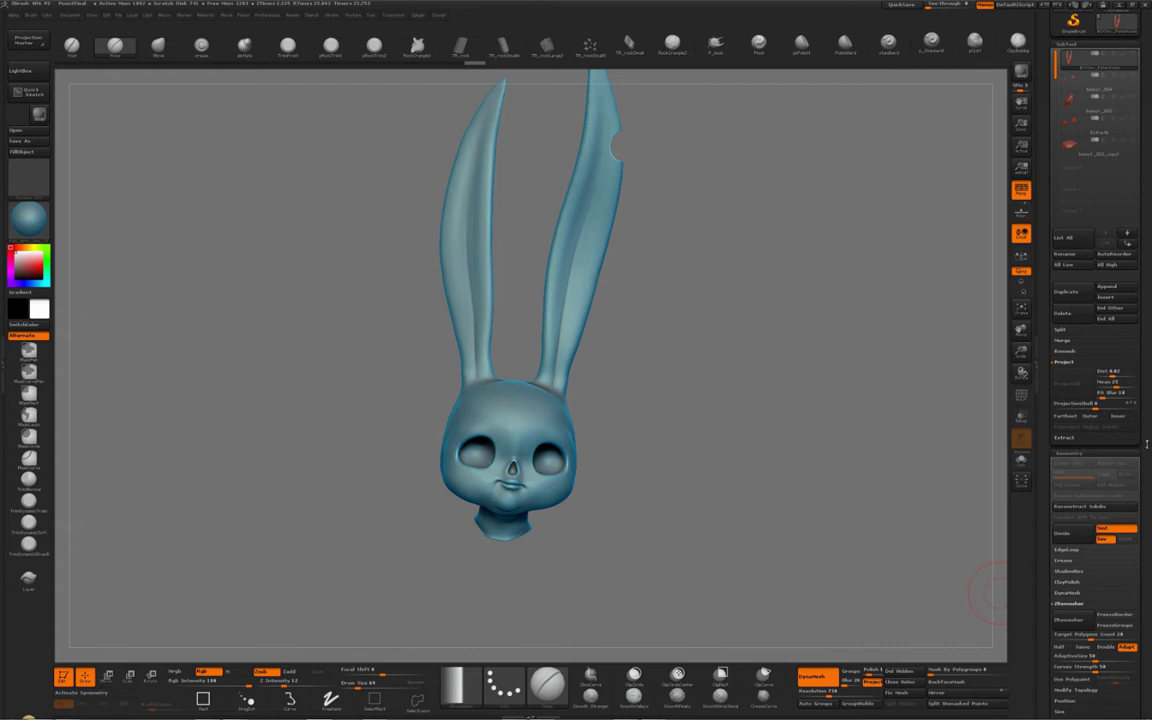
# Lower the DynaMesh resolution and rebuild the head's mesh with DynaMesh.
pyautogui.moveTo(1147, 444); pyautogui.dragTo(1146, 372)
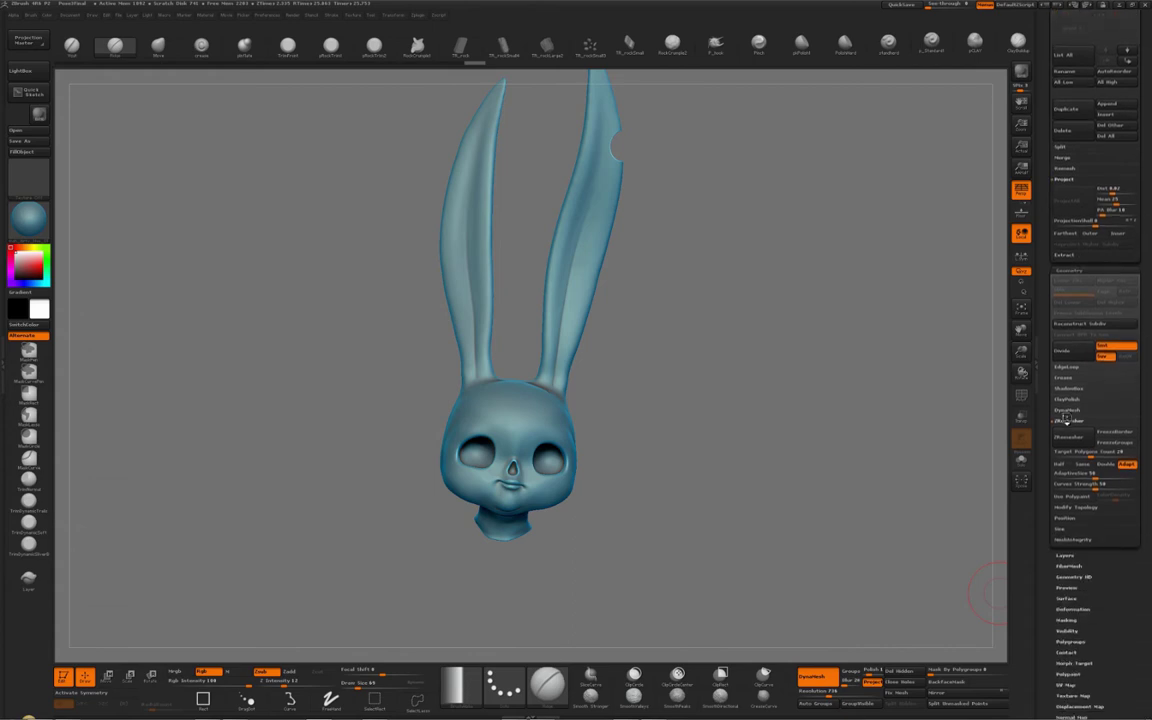
pyautogui.click(1058, 420)
pyautogui.click(1066, 410)
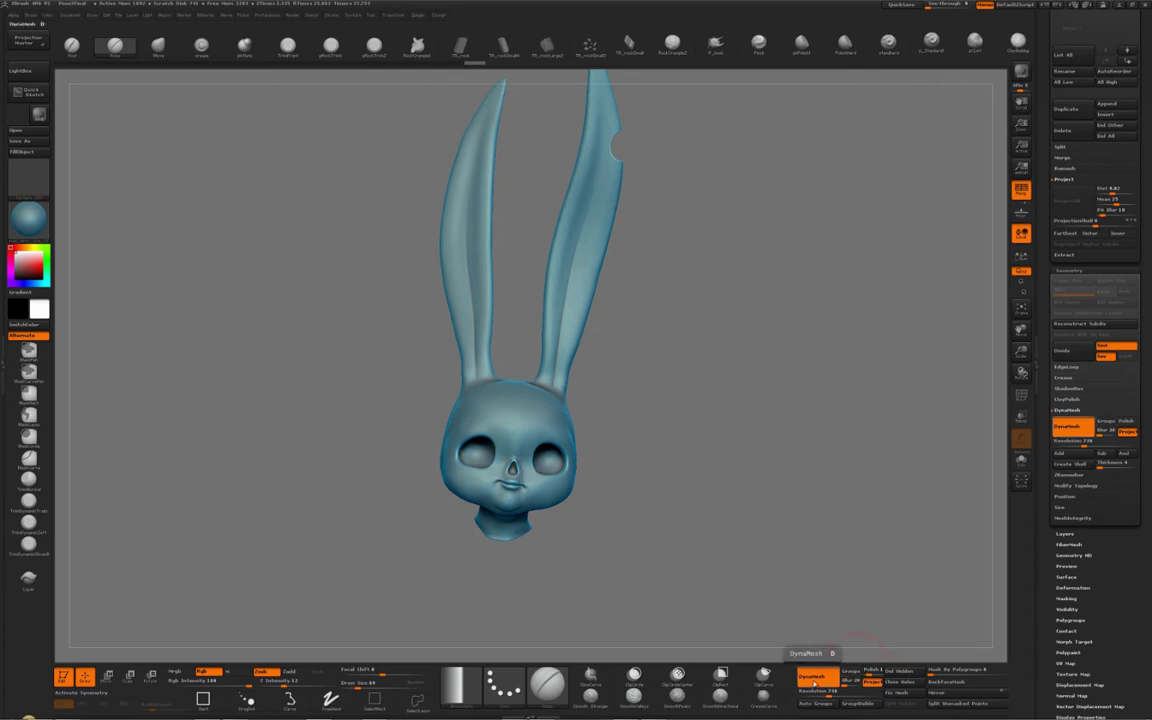
pyautogui.moveTo(829, 693); pyautogui.dragTo(827, 693)
pyautogui.click(816, 679)
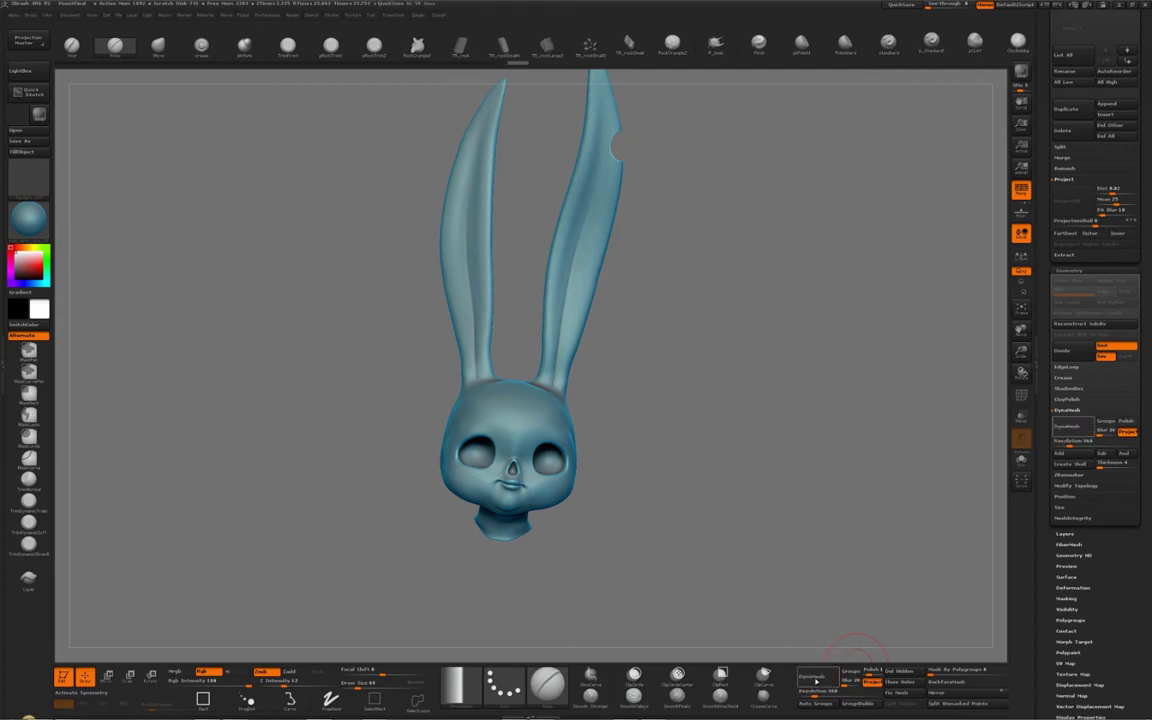
pyautogui.click(816, 681)
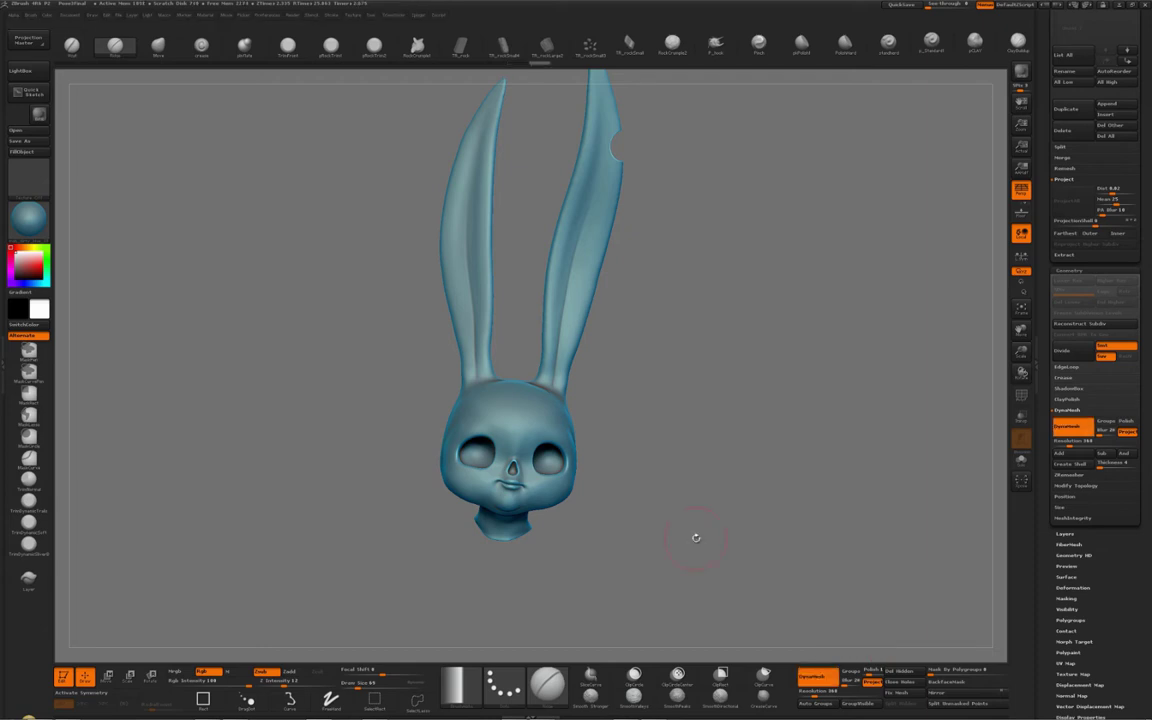
# Inspect the rebuilt face with its wireframe, focusing on the eye sockets from several angles.
pyautogui.moveTo(485, 382)
pyautogui.keyDown('ctrl'); pyautogui.mouseDown(button='right')
pyautogui.moveTo(566, 481)
pyautogui.moveTo(592, 558)
pyautogui.mouseUp(button='right'); pyautogui.keyUp('ctrl')
pyautogui.moveTo(592, 558)
pyautogui.keyDown('alt'); pyautogui.mouseDown(button='right')
pyautogui.moveTo(578, 452)
pyautogui.moveTo(534, 331)
pyautogui.moveTo(300, 320)
pyautogui.mouseUp(button='right'); pyautogui.keyUp('alt')
pyautogui.hotkey('shift', 'f')
pyautogui.hotkey('shift', 'f')
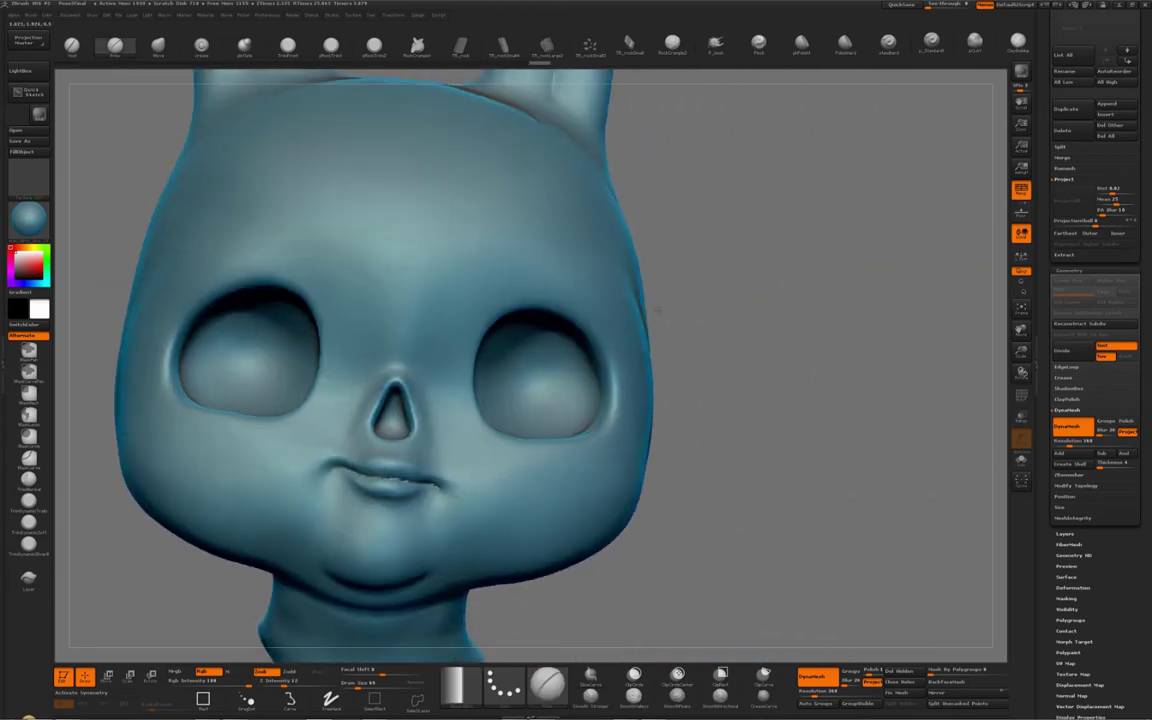
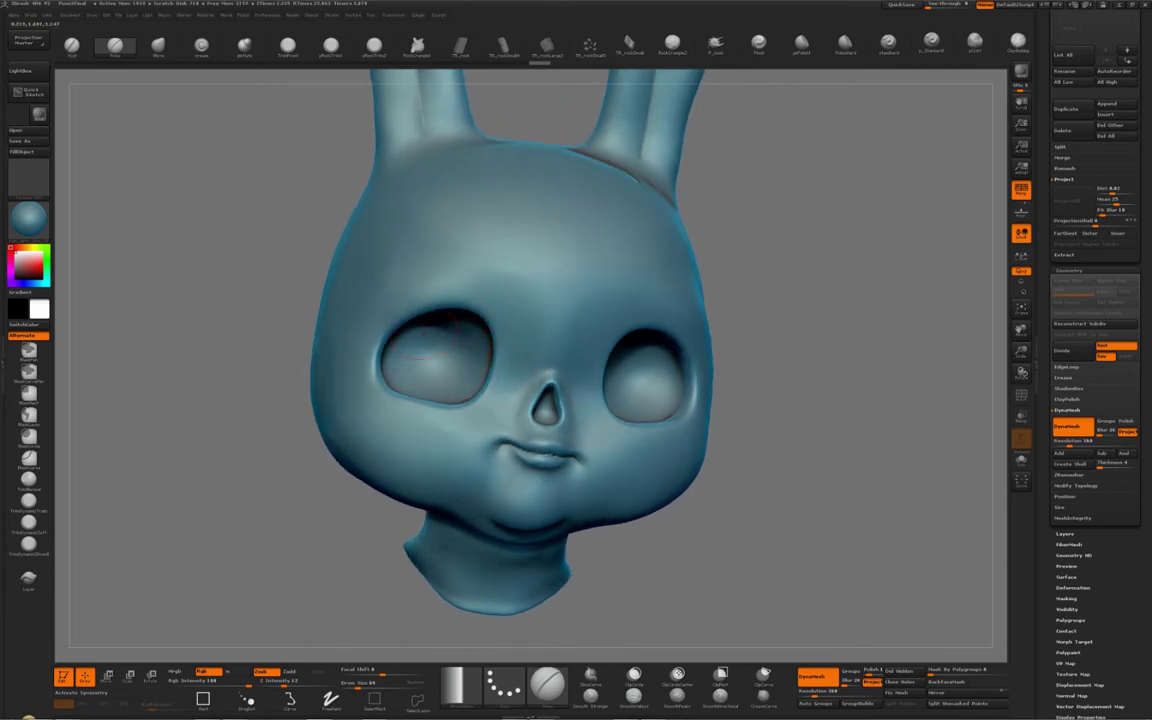
pyautogui.moveTo(433, 355)
pyautogui.keyDown('alt'); pyautogui.mouseDown(button='right')
pyautogui.moveTo(420, 339)
pyautogui.moveTo(422, 296)
pyautogui.moveTo(419, 315)
pyautogui.moveTo(405, 315)
pyautogui.mouseUp(button='right'); pyautogui.keyUp('alt')
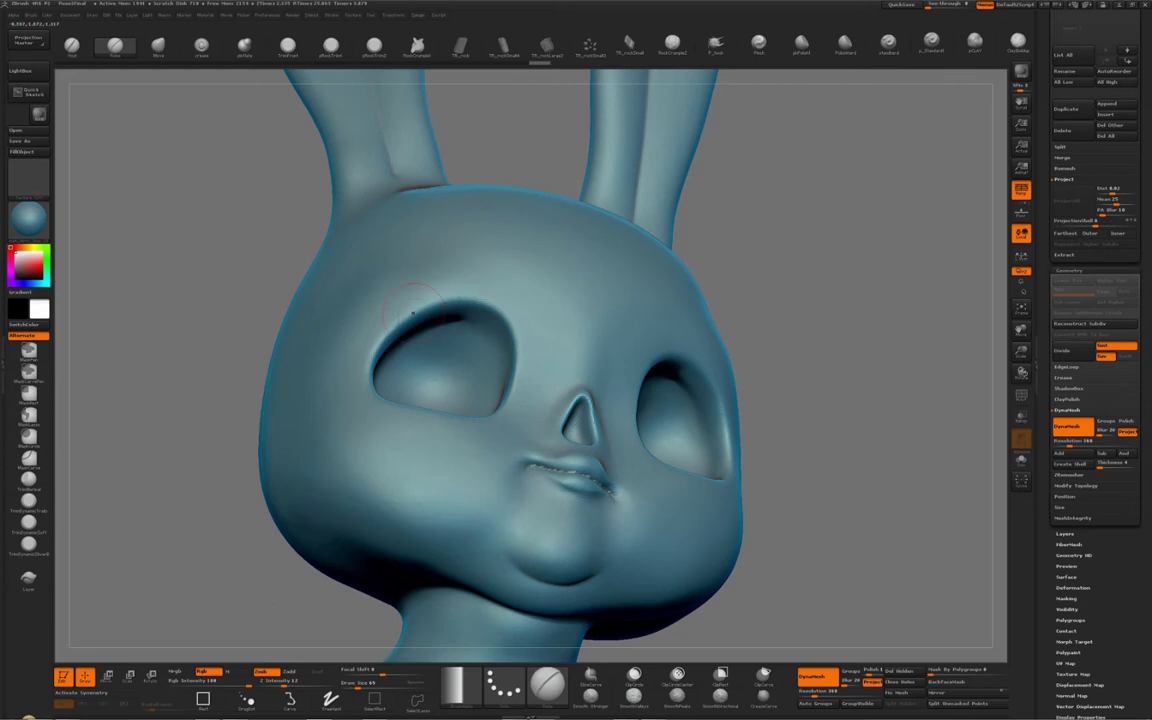
pyautogui.moveTo(380, 324); pyautogui.dragTo(378, 388, button='right')
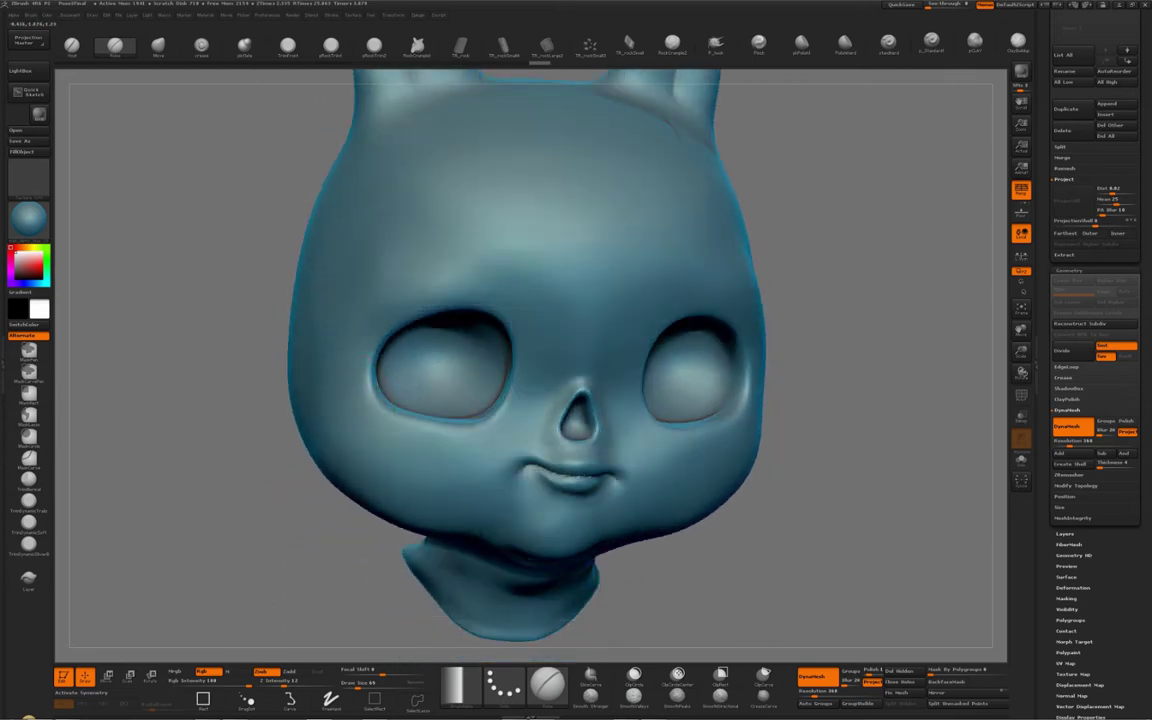
pyautogui.moveTo(445, 324)
pyautogui.mouseDown(button='right')
pyautogui.moveTo(463, 308)
pyautogui.moveTo(432, 325)
pyautogui.moveTo(437, 275)
pyautogui.moveTo(450, 296)
pyautogui.mouseUp(button='right')
# Set the brush draw size to 112 and smooth the rim of the rabbit's right eye socket.
pyautogui.press('s')
pyautogui.moveTo(474, 326); pyautogui.dragTo(479, 326)
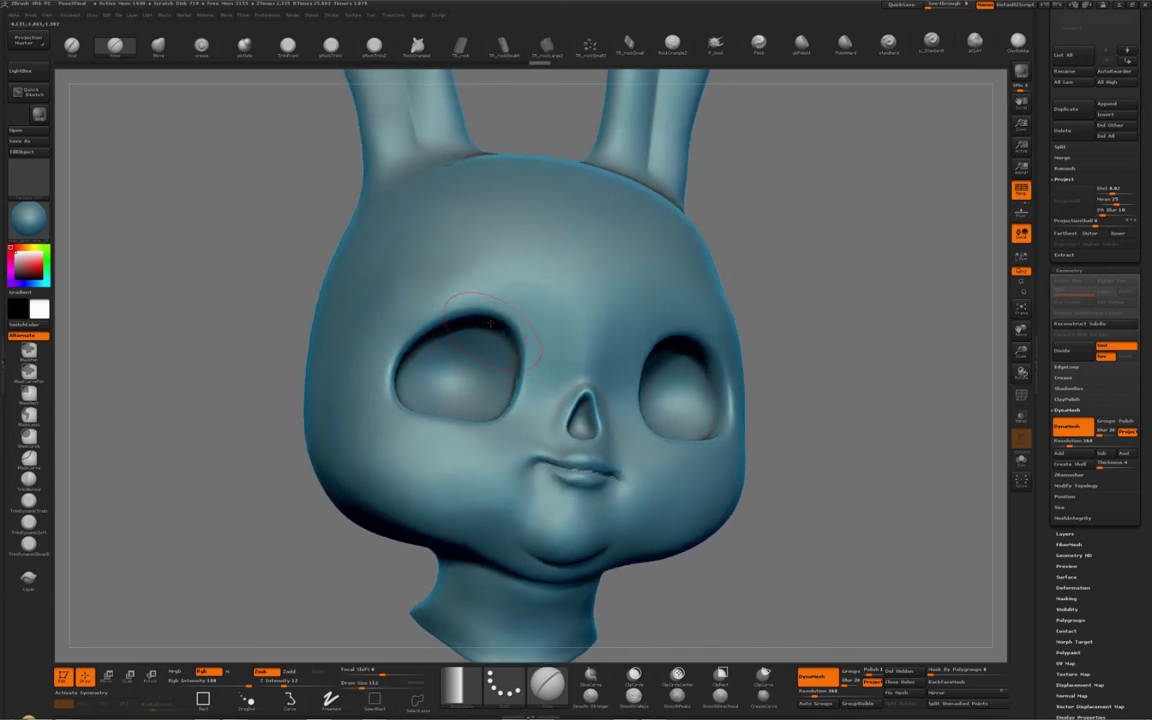
pyautogui.moveTo(502, 296)
pyautogui.mouseDown(button='right')
pyautogui.moveTo(590, 312)
pyautogui.moveTo(587, 302)
pyautogui.moveTo(546, 308)
pyautogui.moveTo(548, 280)
pyautogui.mouseUp(button='right')
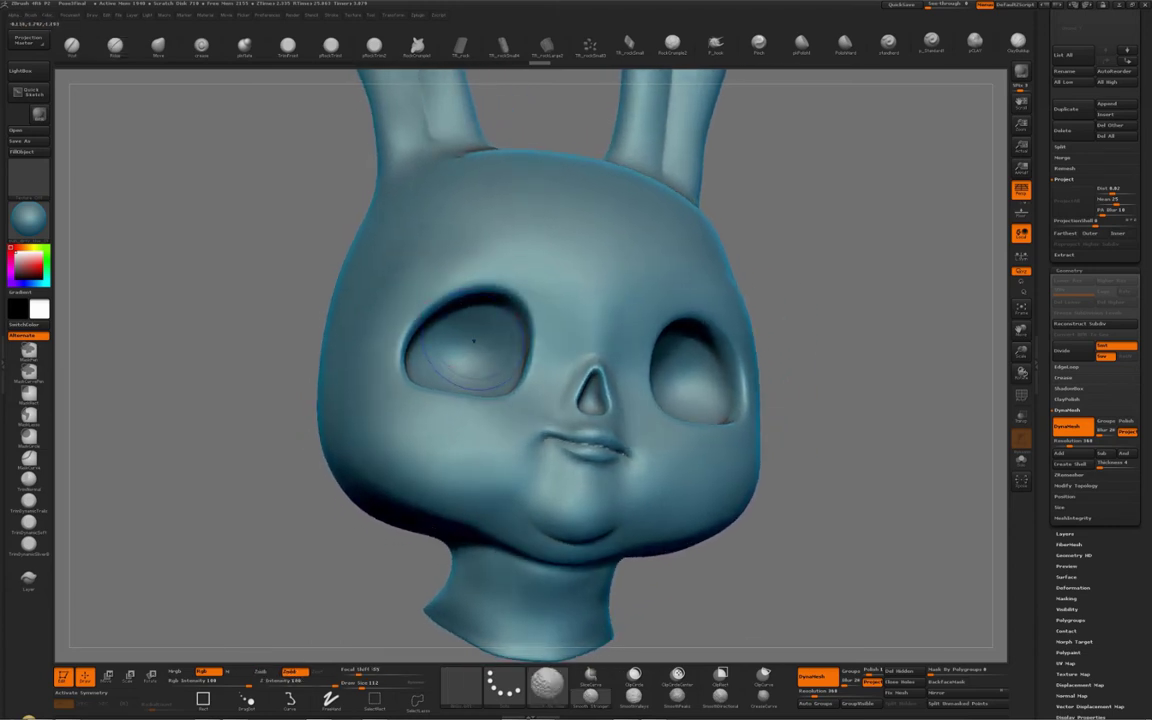
pyautogui.moveTo(500, 282)
pyautogui.keyDown('shift'); pyautogui.mouseDown()
pyautogui.moveTo(470, 285)
pyautogui.moveTo(398, 340)
pyautogui.mouseUp(); pyautogui.keyUp('shift')
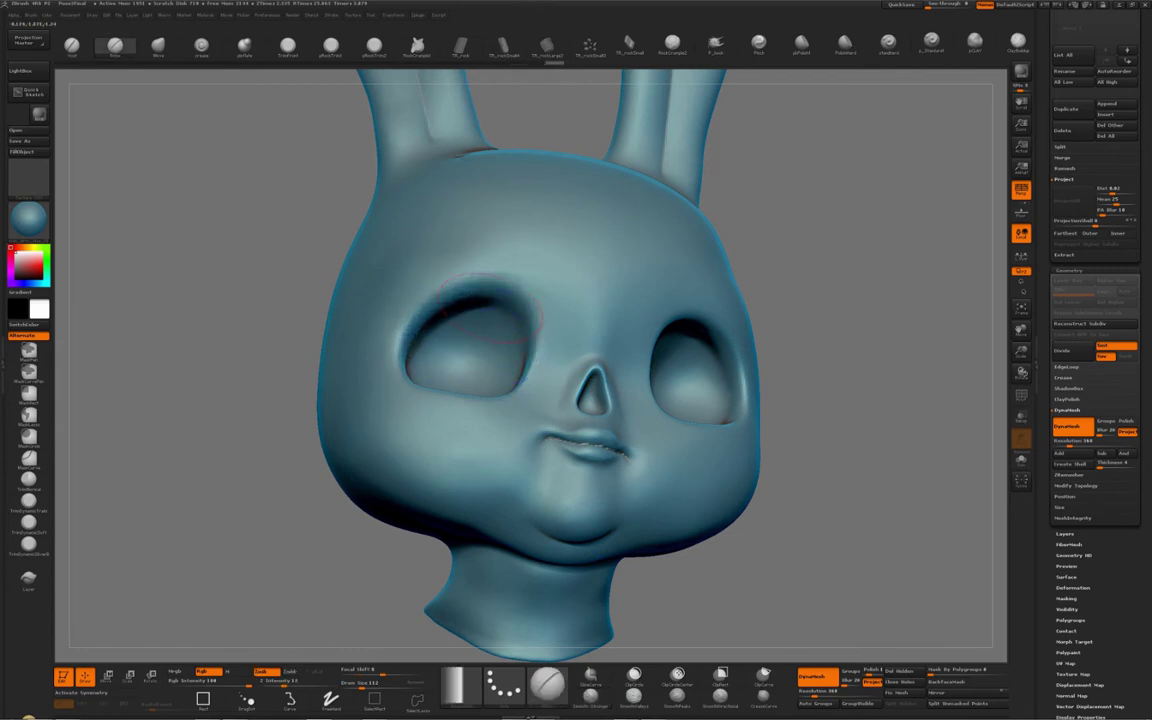
pyautogui.moveTo(533, 300); pyautogui.dragTo(520, 388, button='right')
pyautogui.moveTo(518, 396)
pyautogui.keyDown('shift'); pyautogui.mouseDown()
pyautogui.moveTo(440, 404)
pyautogui.moveTo(405, 358)
pyautogui.mouseUp(); pyautogui.keyUp('shift')
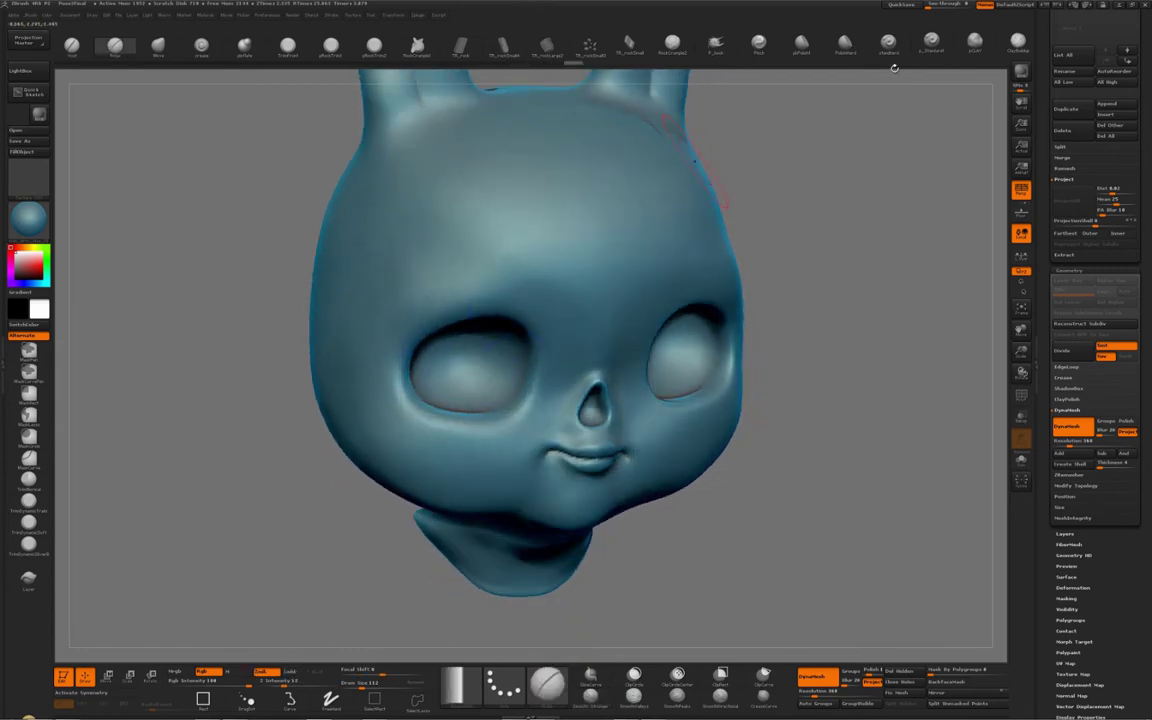
# Build up clay inside the rabbit's right eye socket with ClayBuildup strokes.
pyautogui.click(1016, 43)
pyautogui.moveTo(472, 430)
pyautogui.mouseDown(button='right')
pyautogui.moveTo(457, 331)
pyautogui.moveTo(477, 314)
pyautogui.moveTo(498, 357)
pyautogui.moveTo(478, 324)
pyautogui.mouseUp(button='right')
pyautogui.moveTo(474, 284); pyautogui.dragTo(434, 344)
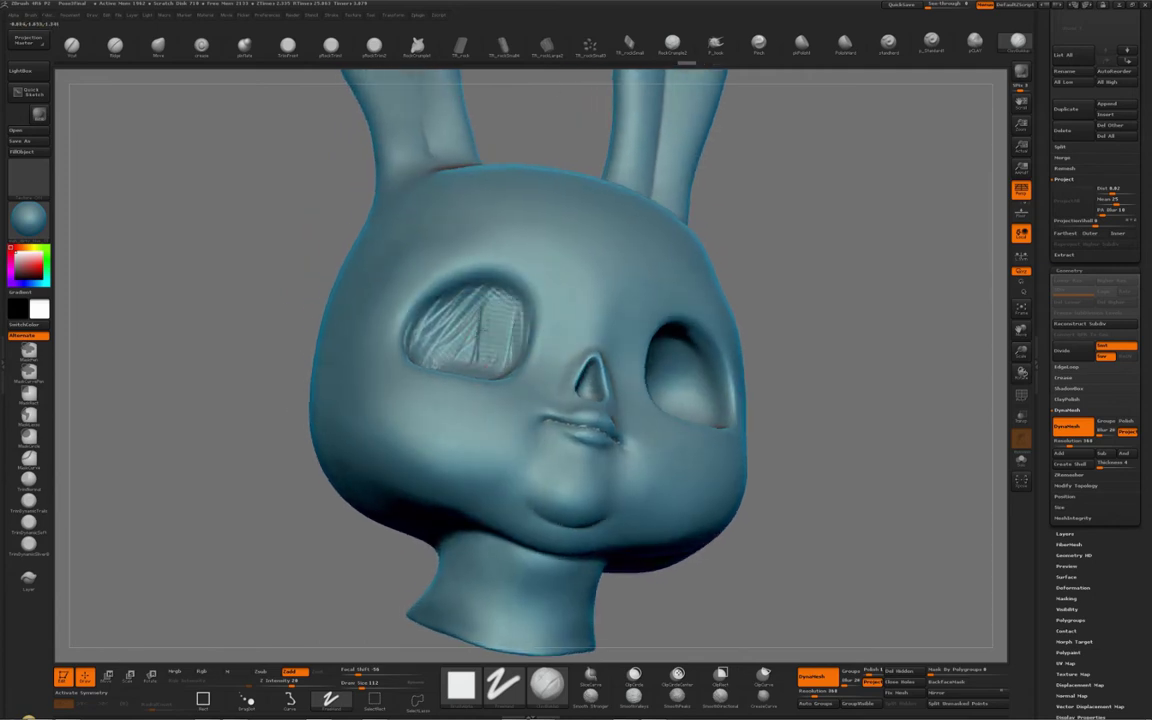
# Fill the hollow of the rabbit's right eye socket with broad ClayBuildup strokes, working from the inside out to the rim.
pyautogui.moveTo(472, 286)
pyautogui.mouseDown()
pyautogui.moveTo(446, 330)
pyautogui.moveTo(452, 338)
pyautogui.moveTo(470, 310)
pyautogui.moveTo(471, 328)
pyautogui.moveTo(415, 354)
pyautogui.mouseUp()
pyautogui.moveTo(452, 326)
pyautogui.mouseDown(button='right')
pyautogui.moveTo(472, 366)
pyautogui.moveTo(450, 360)
pyautogui.mouseUp(button='right')
pyautogui.moveTo(424, 358)
pyautogui.mouseDown()
pyautogui.moveTo(468, 378)
pyautogui.moveTo(514, 354)
pyautogui.moveTo(512, 310)
pyautogui.moveTo(488, 292)
pyautogui.moveTo(418, 346)
pyautogui.moveTo(496, 340)
pyautogui.mouseUp()
pyautogui.moveTo(432, 316)
pyautogui.mouseDown()
pyautogui.moveTo(478, 338)
pyautogui.moveTo(464, 342)
pyautogui.moveTo(502, 336)
pyautogui.moveTo(518, 362)
pyautogui.mouseUp()
pyautogui.moveTo(514, 368)
pyautogui.mouseDown()
pyautogui.moveTo(434, 366)
pyautogui.moveTo(496, 312)
pyautogui.moveTo(464, 350)
pyautogui.moveTo(428, 344)
pyautogui.moveTo(462, 346)
pyautogui.mouseUp()
# Reduce the brush draw size and build clay over the right eye socket and its rim up to face level.
pyautogui.press('[')
pyautogui.press('[')
pyautogui.press('[')
pyautogui.press('[')
pyautogui.press('[')
pyautogui.press('[')
pyautogui.moveTo(450, 284); pyautogui.dragTo(526, 300)
pyautogui.moveTo(416, 300)
pyautogui.mouseDown()
pyautogui.moveTo(468, 275)
pyautogui.moveTo(535, 301)
pyautogui.moveTo(522, 366)
pyautogui.moveTo(440, 388)
pyautogui.moveTo(402, 315)
pyautogui.moveTo(453, 282)
pyautogui.moveTo(500, 284)
pyautogui.moveTo(531, 314)
pyautogui.moveTo(527, 368)
pyautogui.moveTo(442, 398)
pyautogui.moveTo(412, 352)
pyautogui.moveTo(426, 292)
pyautogui.moveTo(500, 277)
pyautogui.moveTo(526, 332)
pyautogui.moveTo(524, 370)
pyautogui.moveTo(520, 276)
pyautogui.moveTo(478, 312)
pyautogui.mouseUp()
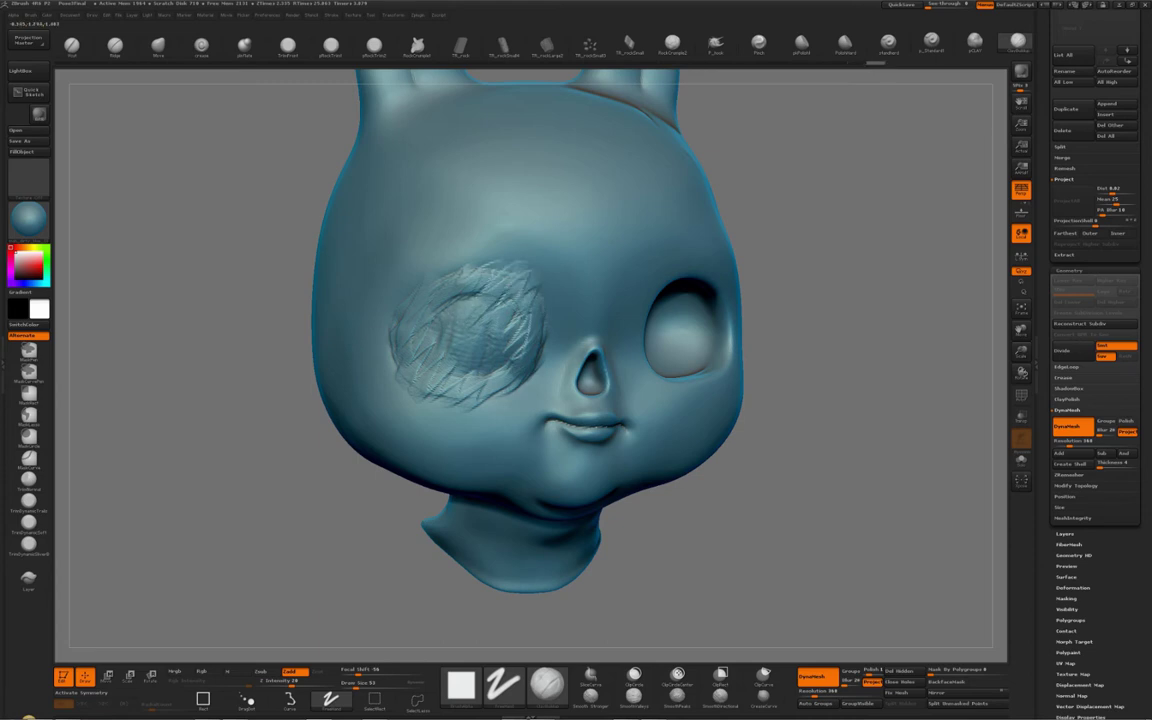
pyautogui.moveTo(438, 358)
pyautogui.mouseDown()
pyautogui.moveTo(507, 345)
pyautogui.moveTo(454, 274)
pyautogui.mouseUp()
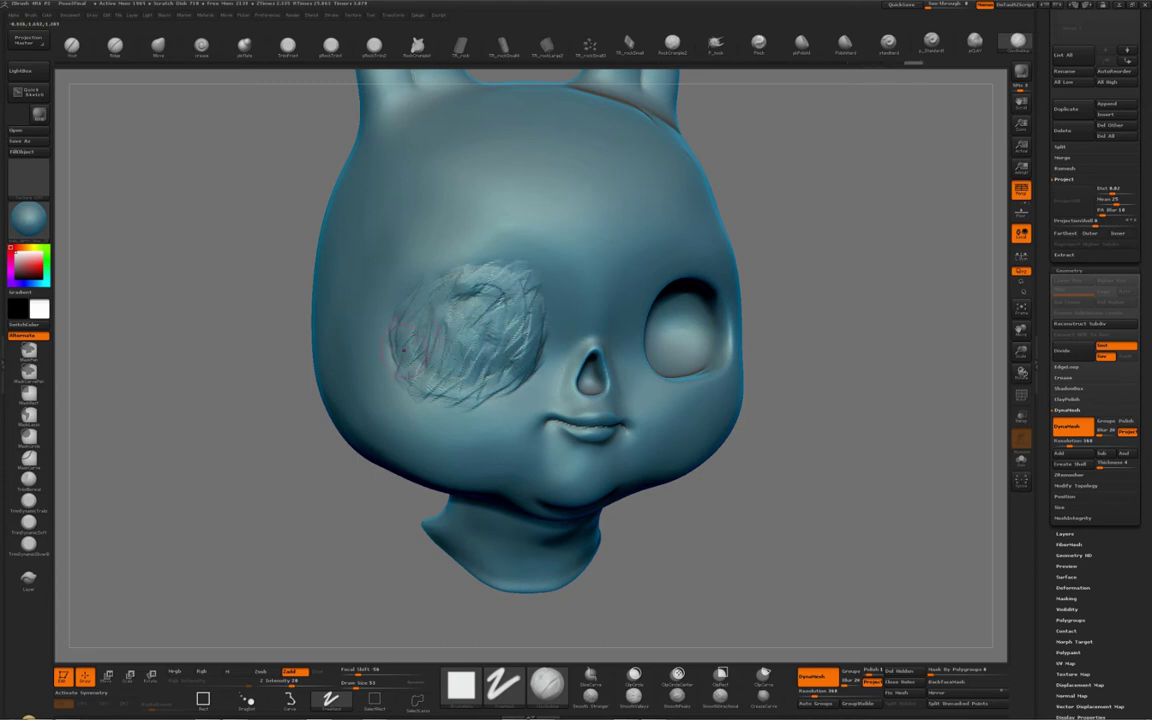
# Rebuild the mesh with DynaMesh and smooth the clay-filled right eye area into the brow, cheek and nose at draw size 91.
pyautogui.keyDown('ctrl'); pyautogui.moveTo(772, 264); pyautogui.dragTo(830, 392); pyautogui.keyUp('ctrl')
pyautogui.moveTo(464, 297); pyautogui.dragTo(486, 280, button='right')
pyautogui.press('s')
pyautogui.click(472, 325)
pyautogui.moveTo(468, 328)
pyautogui.keyDown('shift'); pyautogui.mouseDown()
pyautogui.moveTo(395, 320)
pyautogui.moveTo(432, 403)
pyautogui.mouseUp(); pyautogui.keyUp('shift')
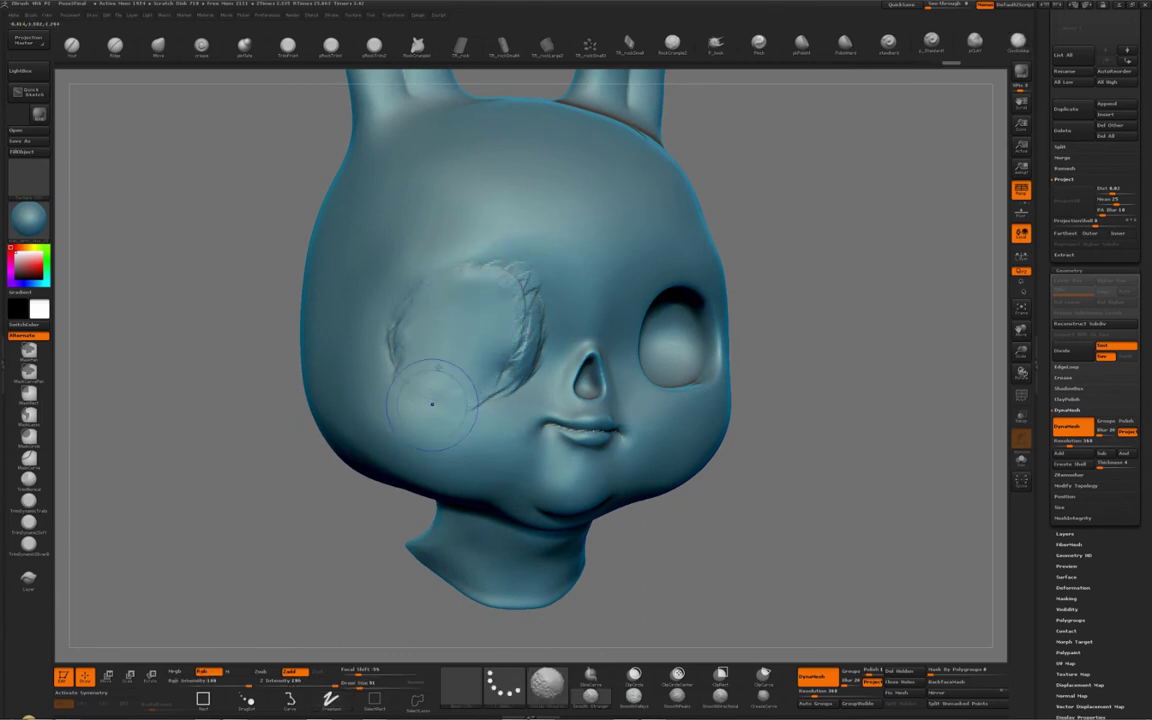
pyautogui.moveTo(412, 359)
pyautogui.keyDown('shift'); pyautogui.mouseDown()
pyautogui.moveTo(409, 332)
pyautogui.moveTo(473, 252)
pyautogui.mouseUp(); pyautogui.keyUp('shift')
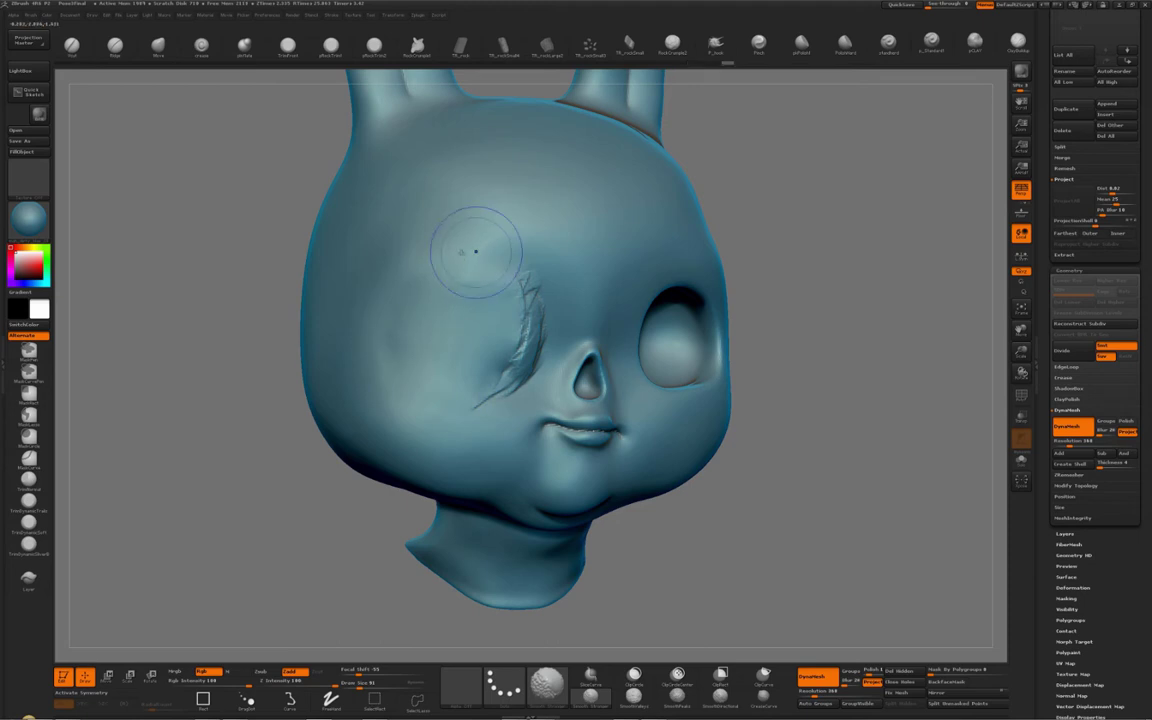
pyautogui.moveTo(466, 398)
pyautogui.keyDown('shift'); pyautogui.mouseDown()
pyautogui.moveTo(492, 372)
pyautogui.moveTo(517, 303)
pyautogui.moveTo(514, 319)
pyautogui.mouseUp(); pyautogui.keyUp('shift')
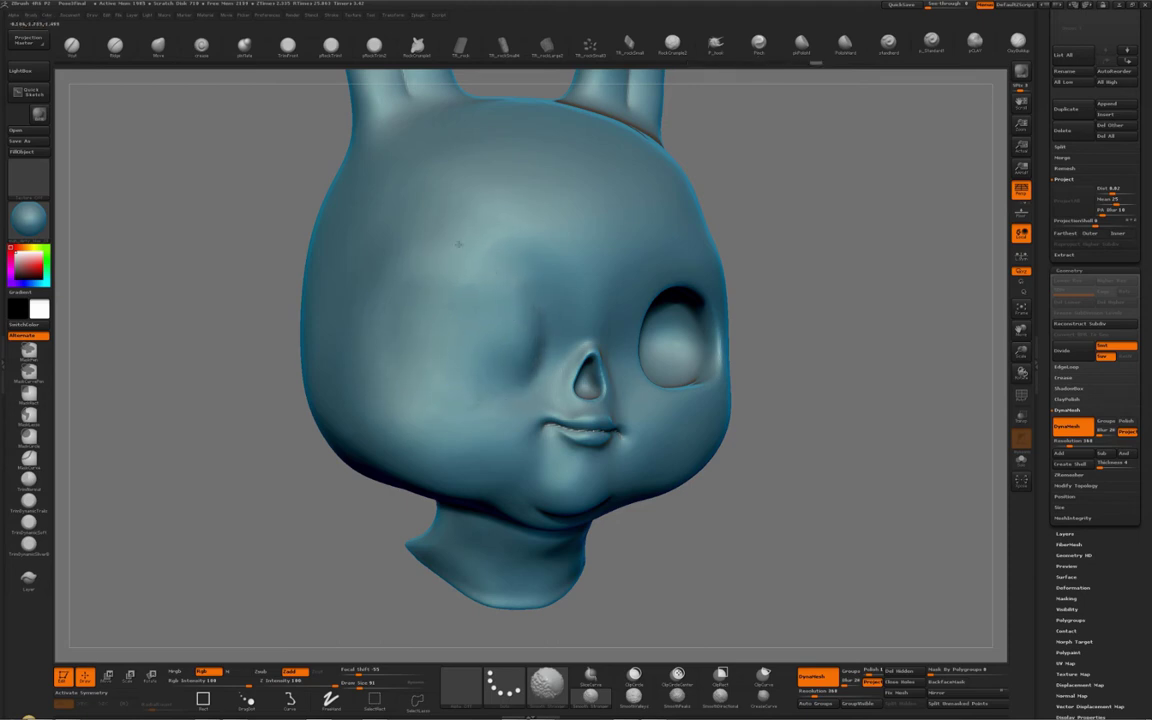
# Set the brush draw size to 117 and even out the filled right eye area and temple by smoothing.
pyautogui.press('[')
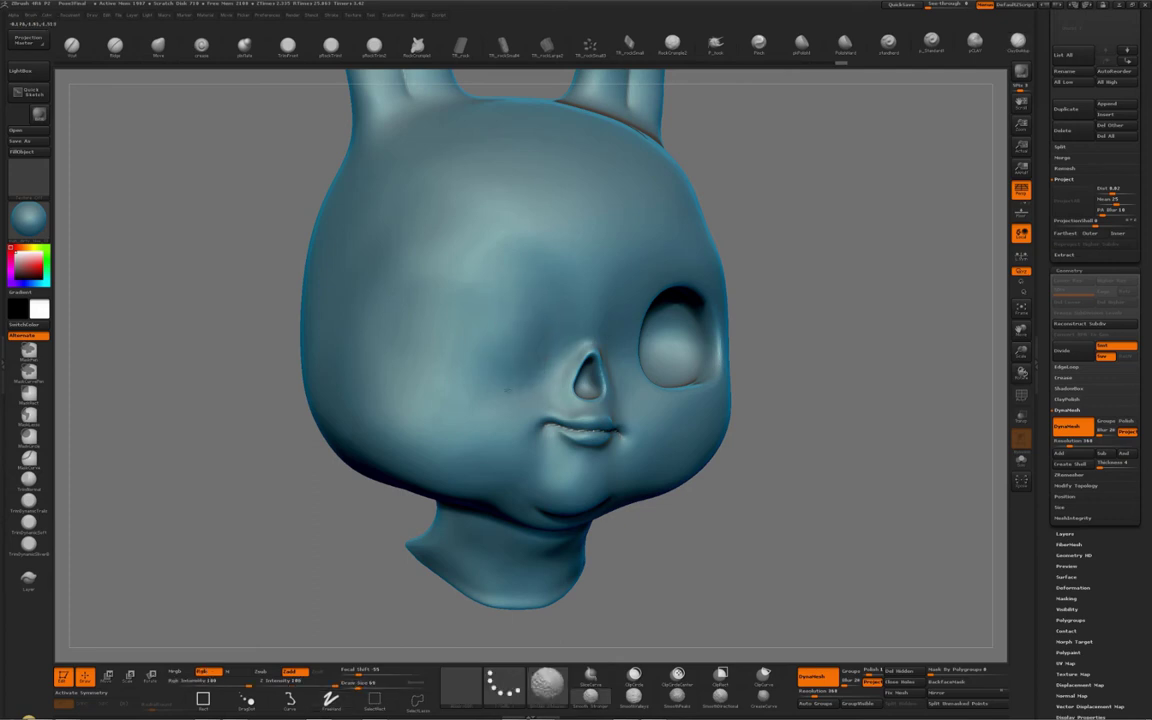
pyautogui.press('s')
pyautogui.moveTo(454, 241); pyautogui.dragTo(458, 240)
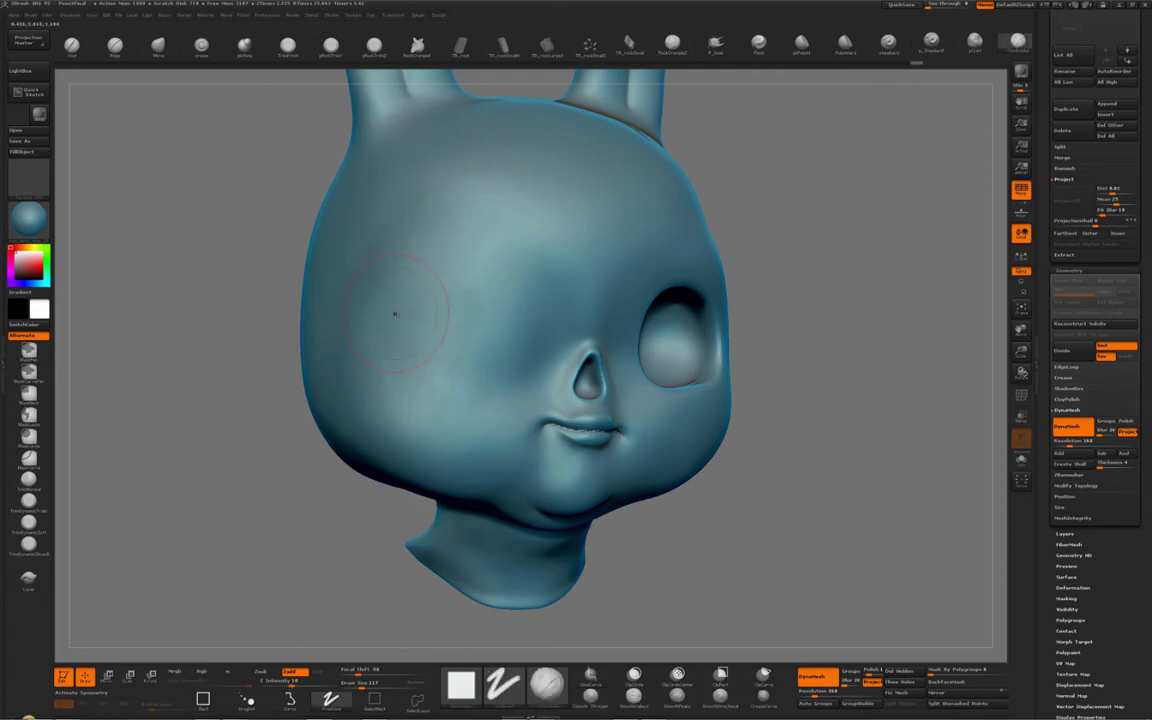
pyautogui.keyDown('shift'); pyautogui.moveTo(430, 252); pyautogui.dragTo(466, 352); pyautogui.keyUp('shift')
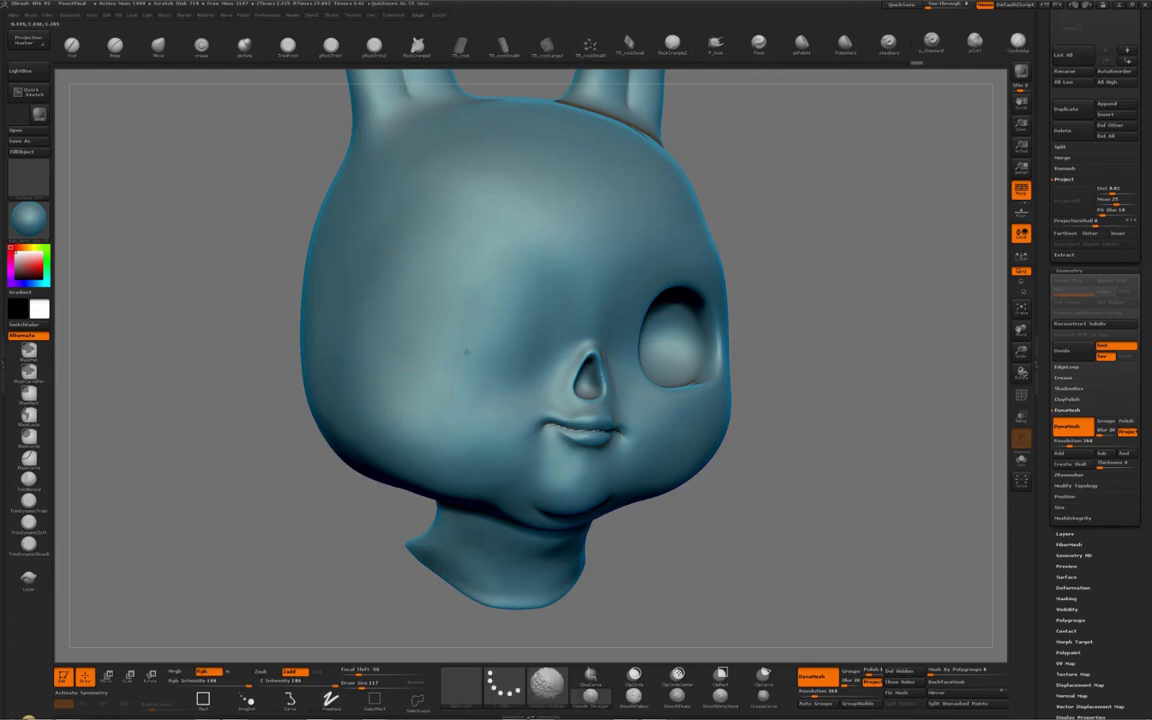
# Smooth the right side of the head, cheek and brow into one rounded surface from several angles.
pyautogui.moveTo(395, 331); pyautogui.dragTo(483, 396, button='right')
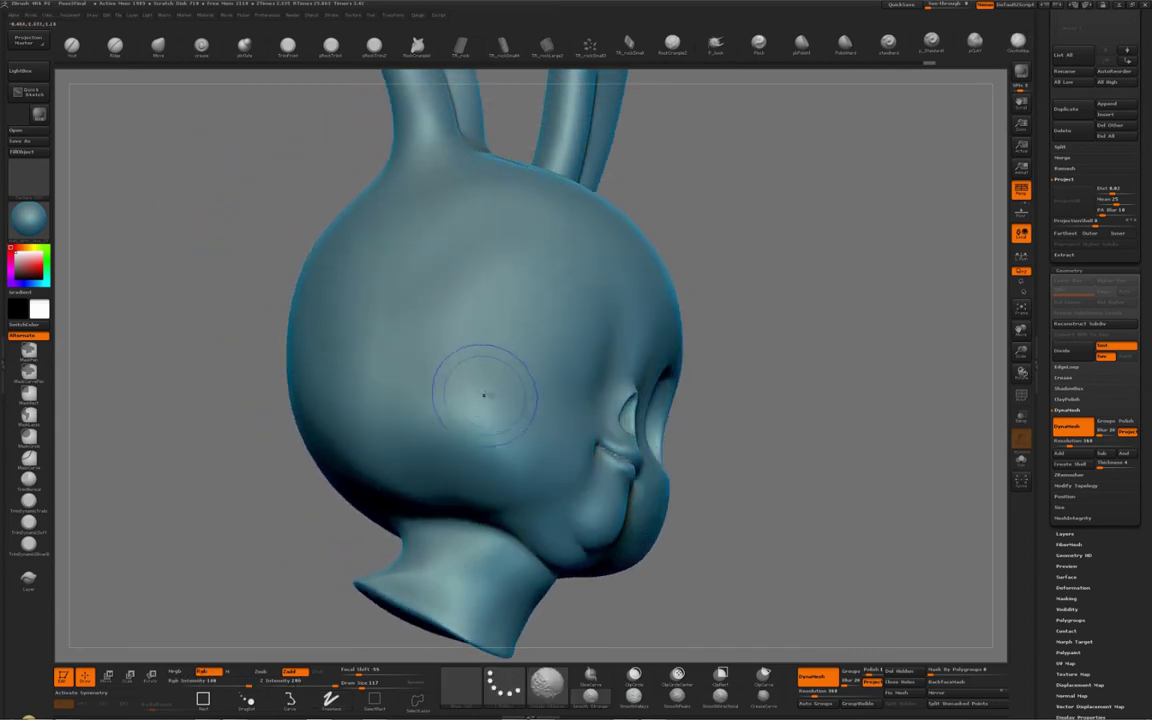
pyautogui.keyDown('shift'); pyautogui.moveTo(488, 382); pyautogui.dragTo(442, 414); pyautogui.keyUp('shift')
pyautogui.moveTo(556, 312)
pyautogui.mouseDown(button='right')
pyautogui.moveTo(489, 377)
pyautogui.moveTo(434, 458)
pyautogui.mouseUp(button='right')
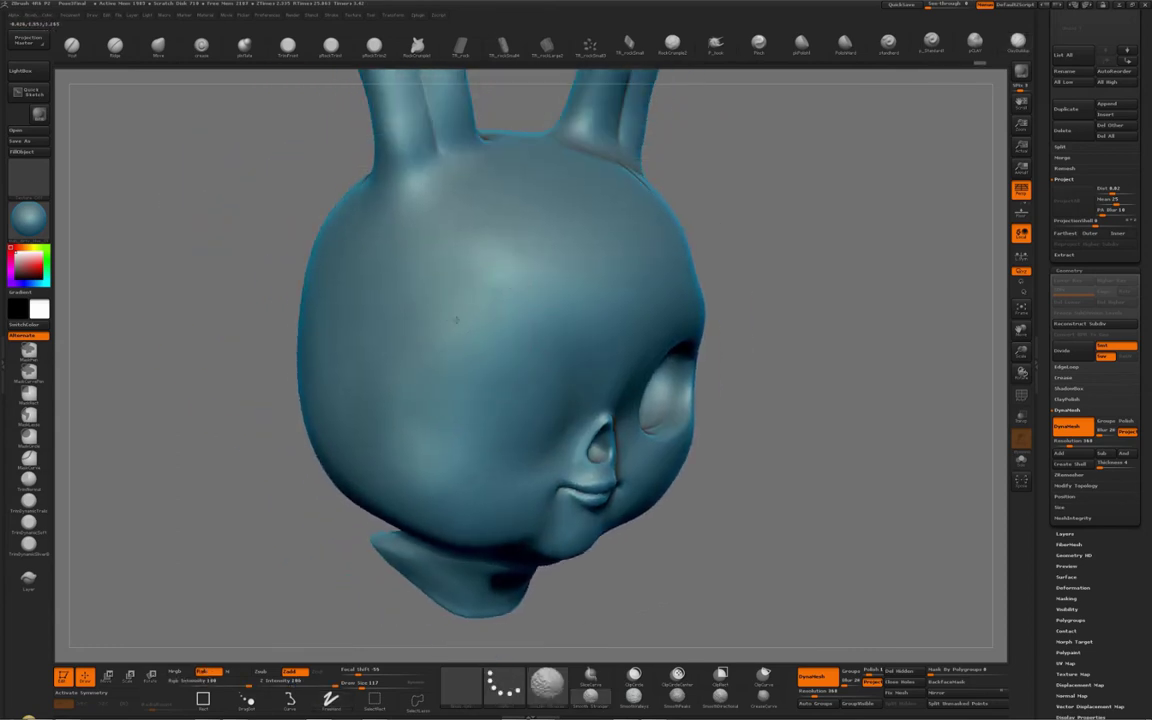
pyautogui.moveTo(493, 296)
pyautogui.mouseDown(button='right')
pyautogui.moveTo(545, 357)
pyautogui.moveTo(458, 355)
pyautogui.mouseUp(button='right')
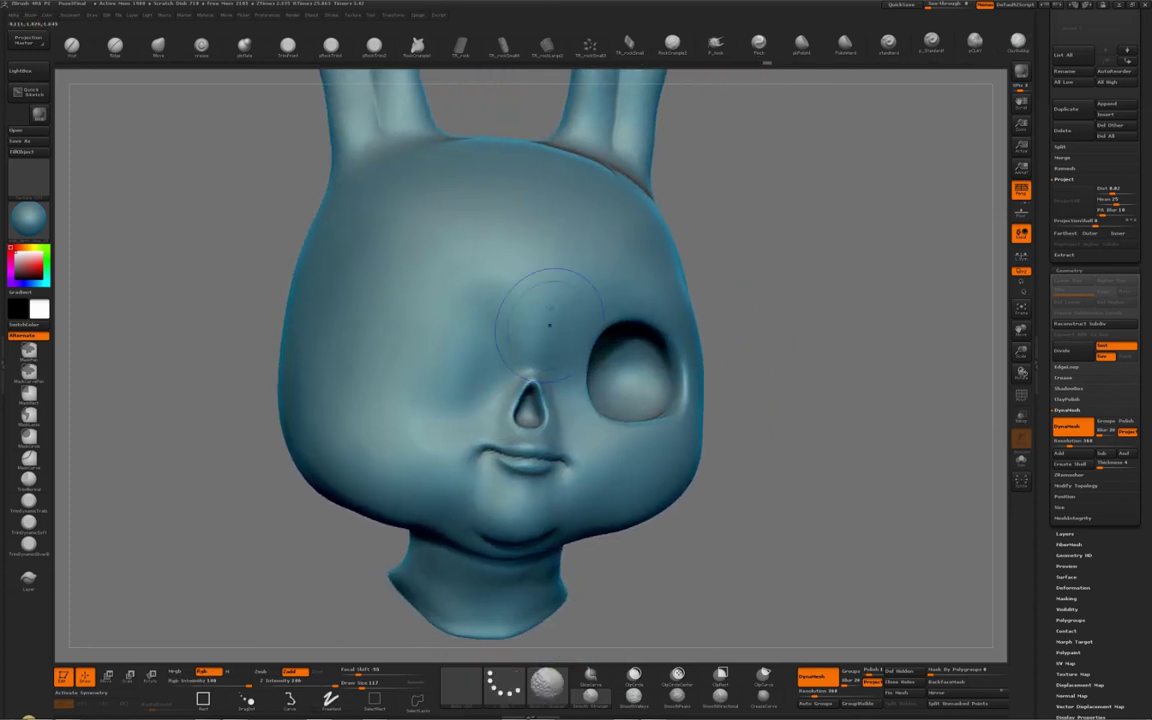
pyautogui.keyDown('shift'); pyautogui.moveTo(407, 348); pyautogui.dragTo(432, 327); pyautogui.keyUp('shift')
pyautogui.moveTo(432, 327)
pyautogui.mouseDown(button='right')
pyautogui.moveTo(424, 360)
pyautogui.moveTo(437, 334)
pyautogui.moveTo(468, 359)
pyautogui.mouseUp(button='right')
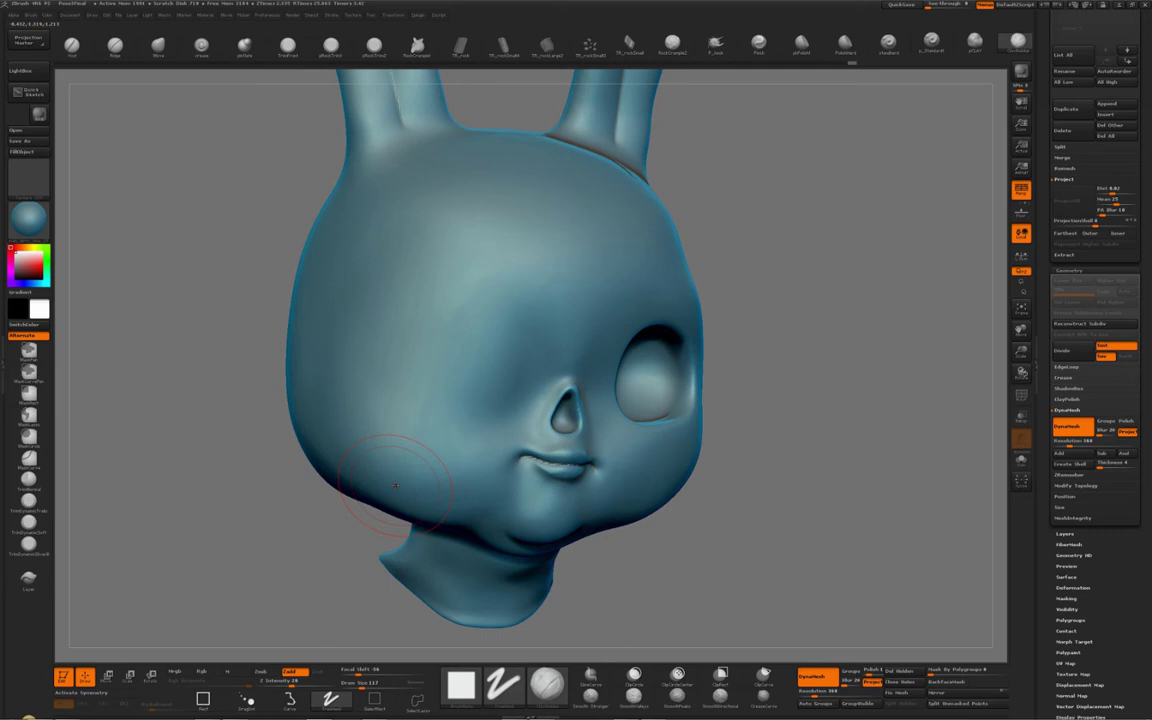
pyautogui.moveTo(444, 350)
pyautogui.keyDown('alt'); pyautogui.mouseDown(button='right')
pyautogui.moveTo(433, 362)
pyautogui.moveTo(468, 346)
pyautogui.moveTo(464, 384)
pyautogui.moveTo(441, 398)
pyautogui.mouseUp(button='right'); pyautogui.keyUp('alt')
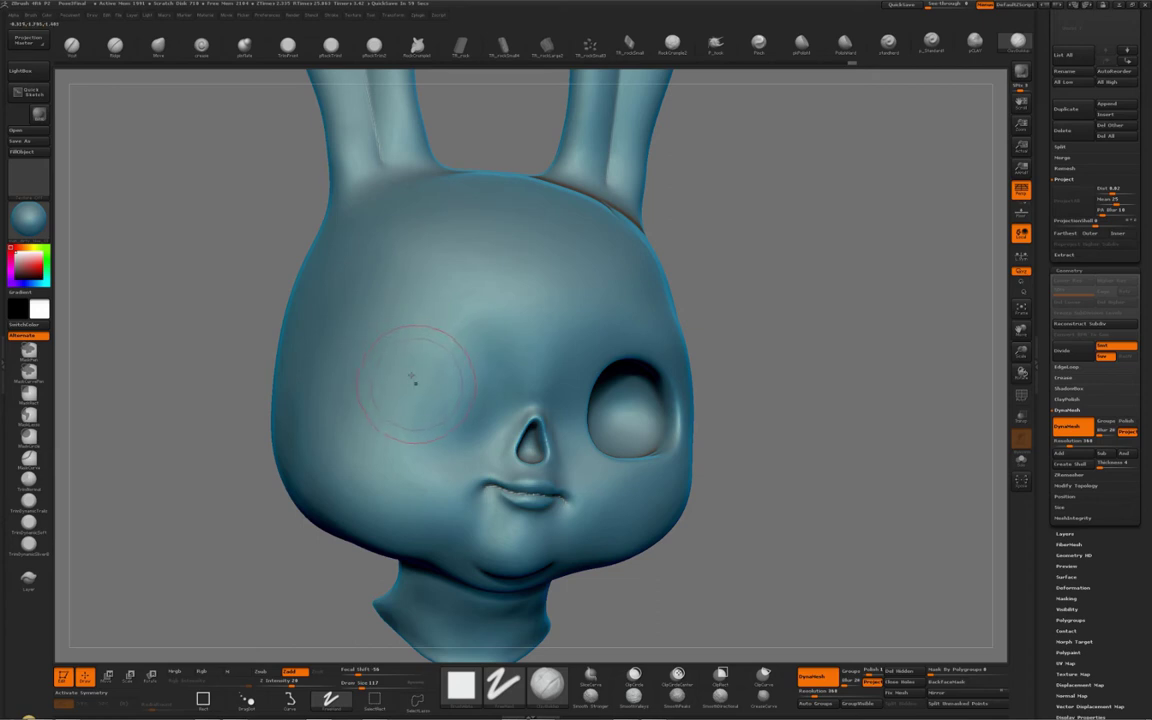
pyautogui.moveTo(430, 353)
pyautogui.keyDown('alt'); pyautogui.mouseDown(button='right')
pyautogui.moveTo(443, 320)
pyautogui.moveTo(466, 318)
pyautogui.mouseUp(button='right'); pyautogui.keyUp('alt')
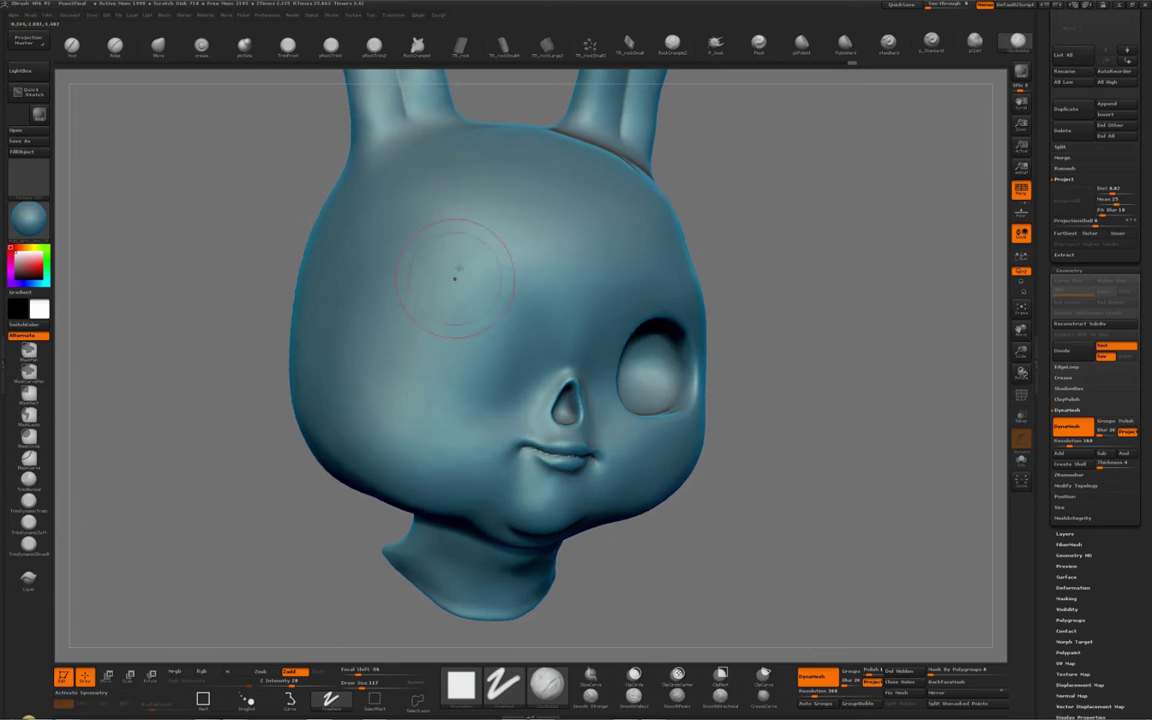
# Turn off the masking brush's alpha and mask a round right eye area on the face at draw size 82.
pyautogui.moveTo(470, 355); pyautogui.dragTo(471, 367, button='right')
pyautogui.press('s')
pyautogui.moveTo(473, 373); pyautogui.dragTo(469, 377)
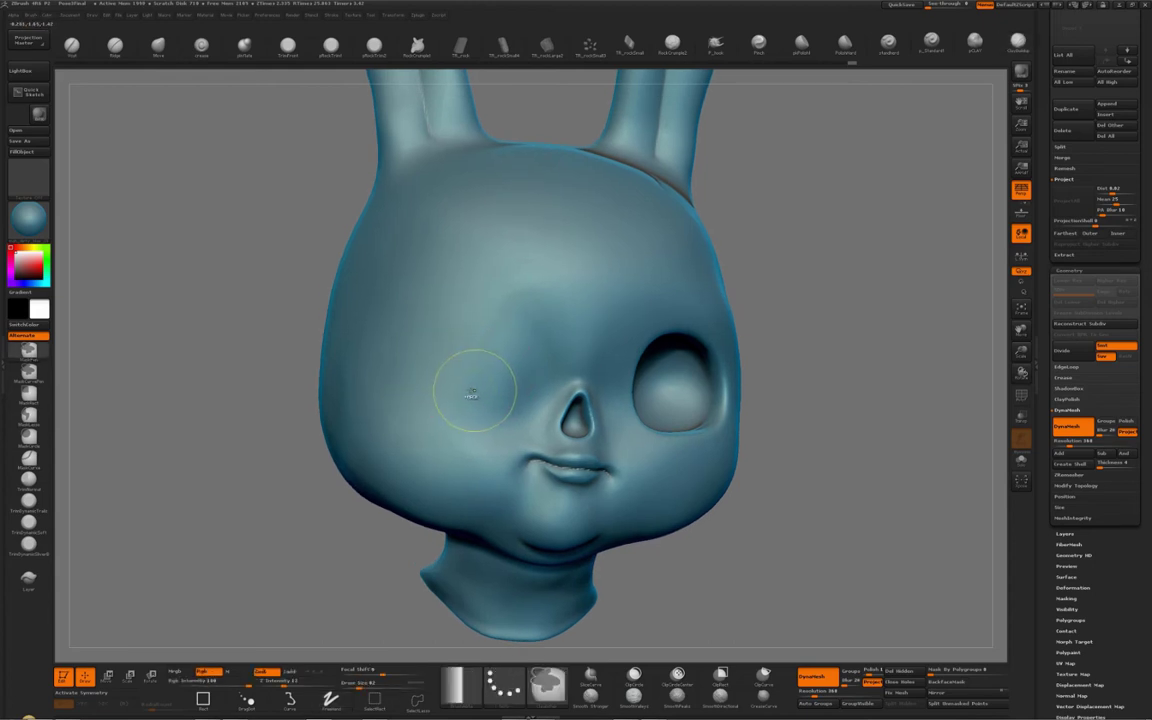
pyautogui.moveTo(472, 391)
pyautogui.keyDown('ctrl'); pyautogui.mouseDown()
pyautogui.moveTo(494, 373)
pyautogui.moveTo(478, 374)
pyautogui.mouseUp(); pyautogui.keyUp('ctrl')
pyautogui.keyDown('ctrl'); pyautogui.click(463, 685); pyautogui.keyUp('ctrl')
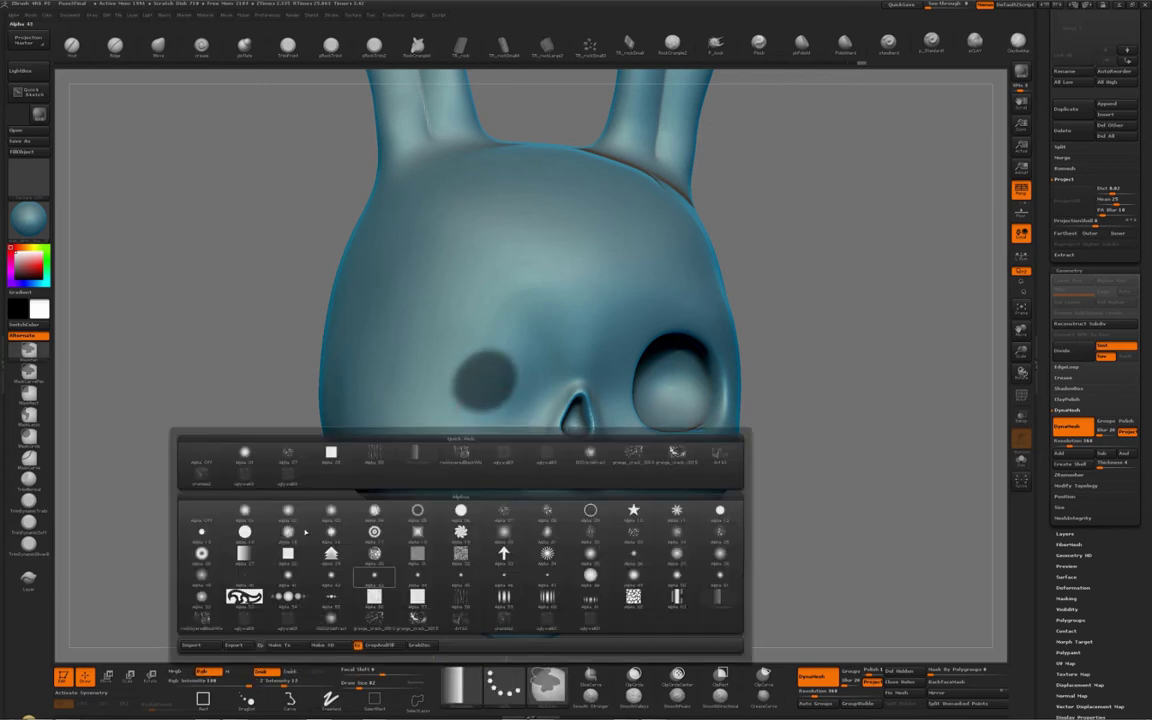
pyautogui.keyDown('ctrl'); pyautogui.click(215, 461); pyautogui.keyUp('ctrl')
pyautogui.moveTo(497, 372)
pyautogui.keyDown('ctrl'); pyautogui.mouseDown()
pyautogui.moveTo(486, 381)
pyautogui.moveTo(487, 368)
pyautogui.mouseUp(); pyautogui.keyUp('ctrl')
# Open the Lazy Mouse stroke settings and turn off LazyMouse for the masking brush.
pyautogui.moveTo(1147, 173); pyautogui.dragTo(1147, 712)
pyautogui.click(1058, 25)
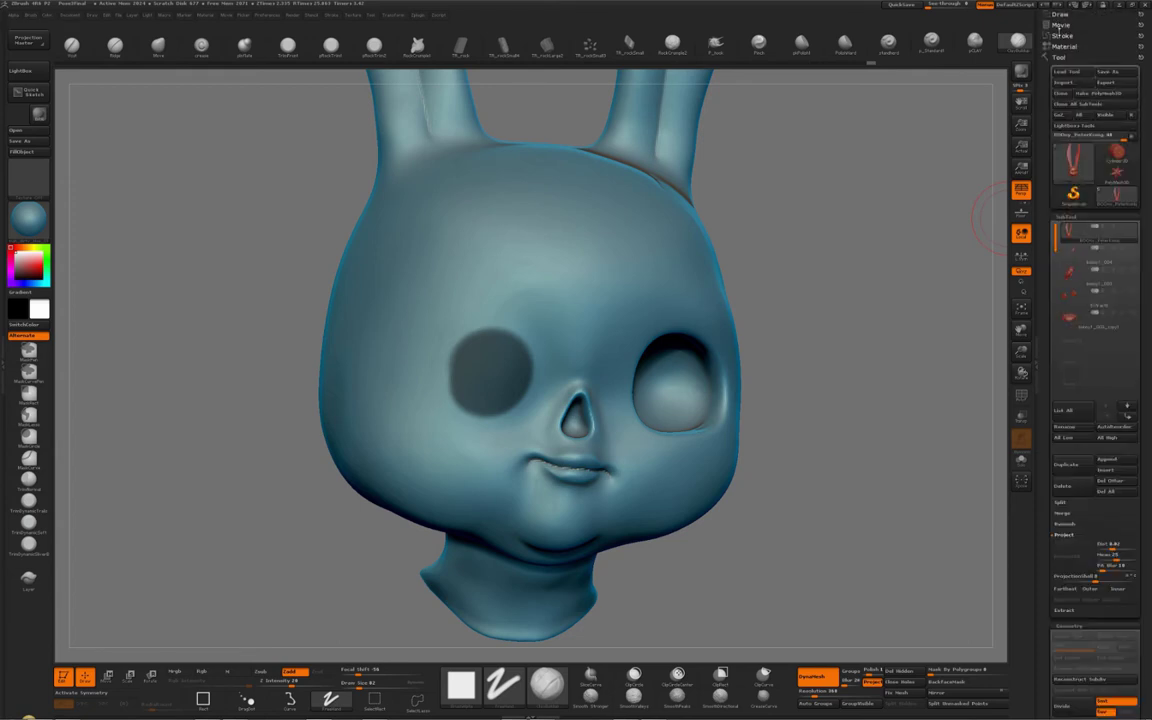
pyautogui.click(1062, 36)
pyautogui.click(1065, 183)
pyautogui.click(1066, 183)
pyautogui.click(1066, 192)
pyautogui.click(1066, 204)
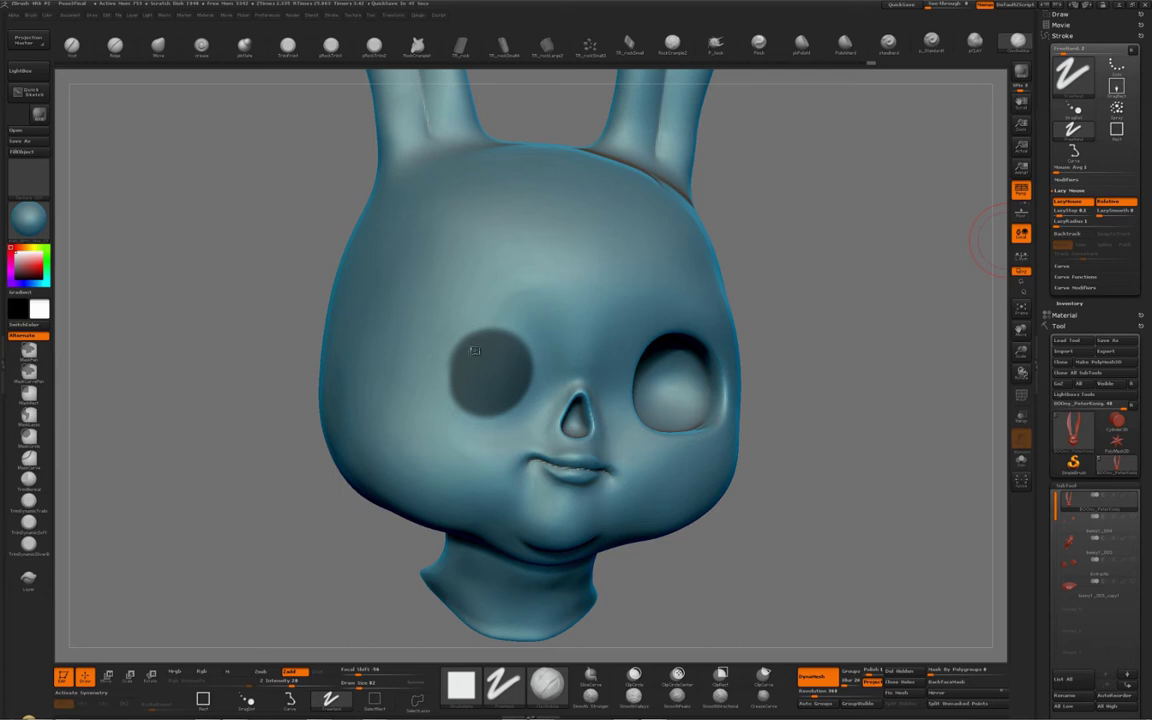
# Set the draw size to 64 and extend the right eye mask into a clean oval.
pyautogui.moveTo(470, 345)
pyautogui.mouseDown(button='right')
pyautogui.moveTo(438, 348)
pyautogui.moveTo(440, 385)
pyautogui.moveTo(492, 363)
pyautogui.mouseUp(button='right')
pyautogui.press('s')
pyautogui.moveTo(497, 363)
pyautogui.mouseDown()
pyautogui.moveTo(457, 390)
pyautogui.moveTo(463, 411)
pyautogui.moveTo(489, 414)
pyautogui.moveTo(519, 395)
pyautogui.moveTo(512, 347)
pyautogui.moveTo(531, 360)
pyautogui.moveTo(526, 380)
pyautogui.moveTo(490, 354)
pyautogui.mouseUp()
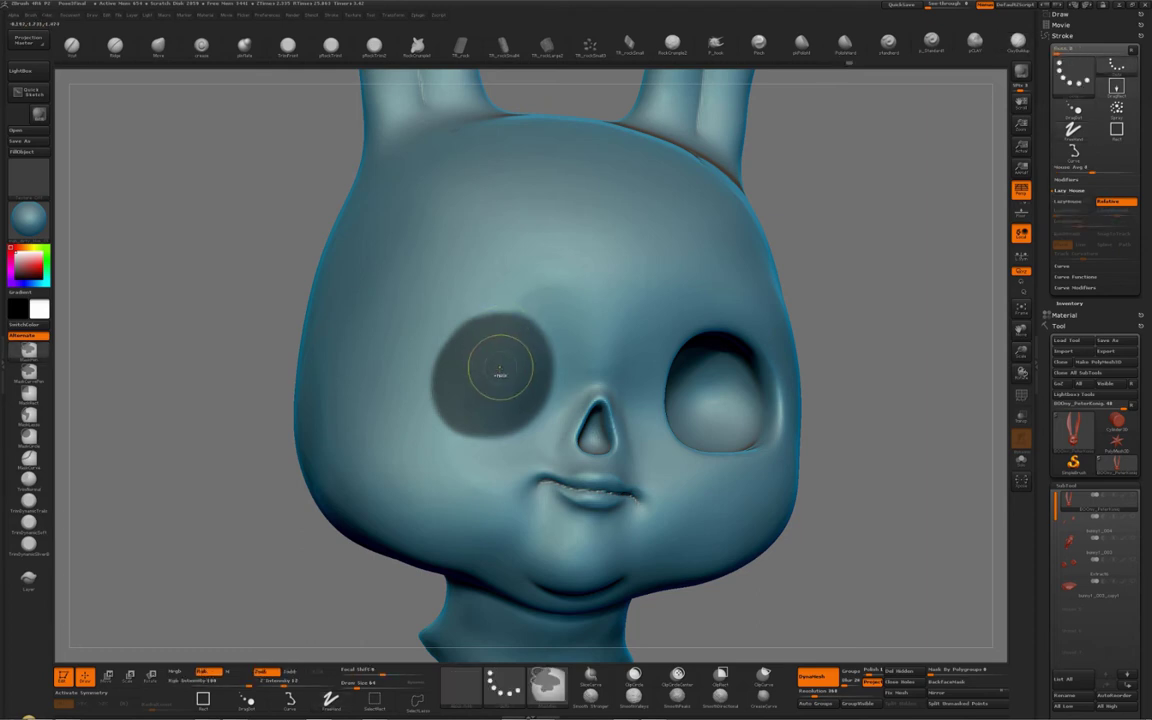
pyautogui.keyDown('ctrl'); pyautogui.moveTo(482, 326); pyautogui.dragTo(514, 325); pyautogui.keyUp('ctrl')
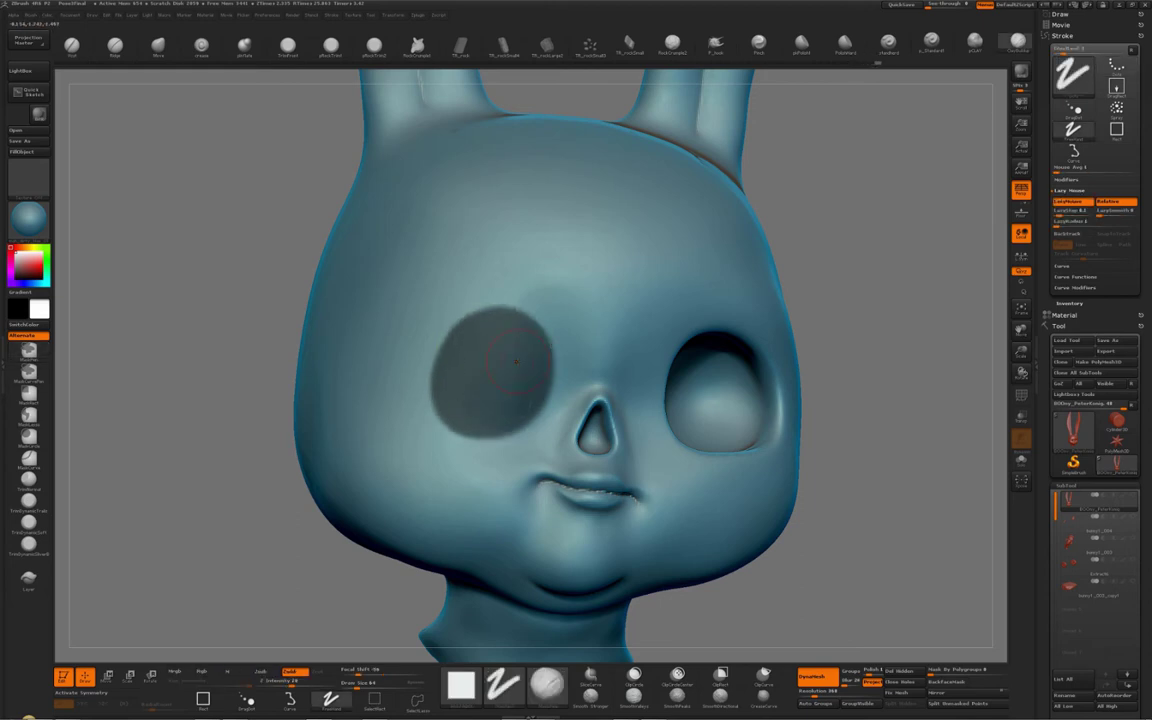
pyautogui.moveTo(433, 329); pyautogui.dragTo(465, 336, button='right')
pyautogui.moveTo(476, 340)
pyautogui.keyDown('ctrl'); pyautogui.mouseDown()
pyautogui.moveTo(449, 391)
pyautogui.moveTo(461, 413)
pyautogui.moveTo(484, 412)
pyautogui.mouseUp(); pyautogui.keyUp('ctrl')
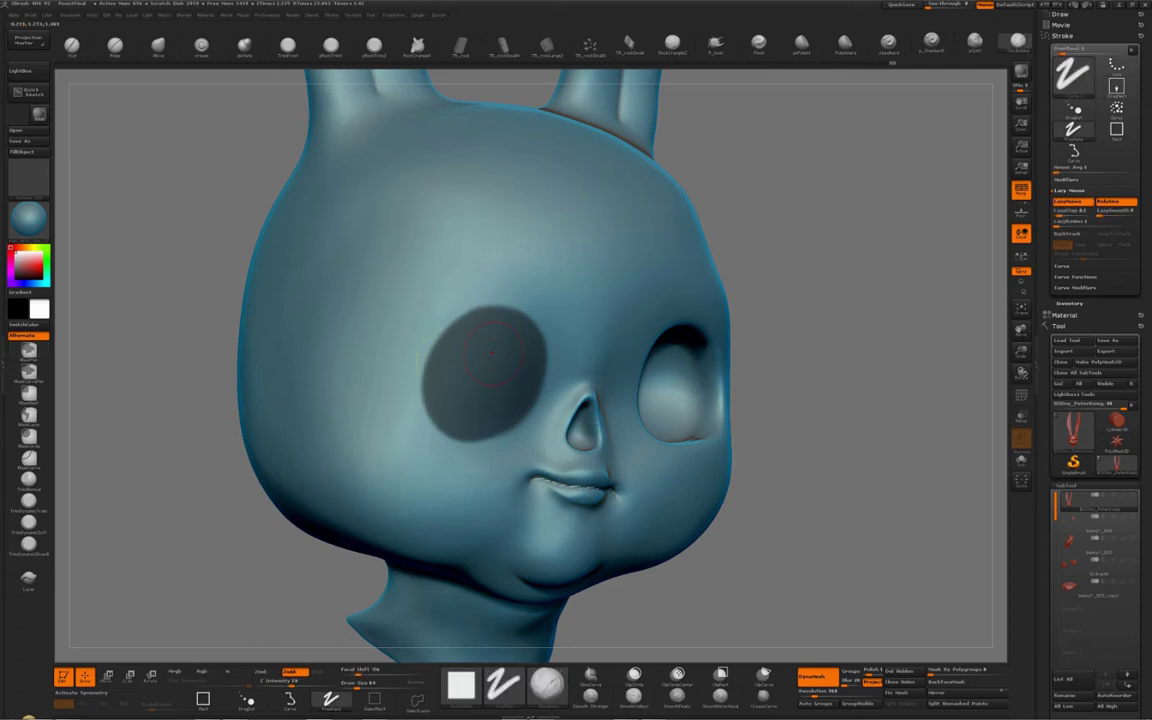
# Trim the lower edge of the right eye mask and compare its shape with the left socket.
pyautogui.moveTo(478, 321)
pyautogui.mouseDown(button='right')
pyautogui.moveTo(456, 366)
pyautogui.moveTo(468, 373)
pyautogui.mouseUp(button='right')
pyautogui.keyDown('ctrl'); pyautogui.keyDown('alt'); pyautogui.moveTo(483, 455); pyautogui.dragTo(503, 452); pyautogui.keyUp('alt'); pyautogui.keyUp('ctrl')
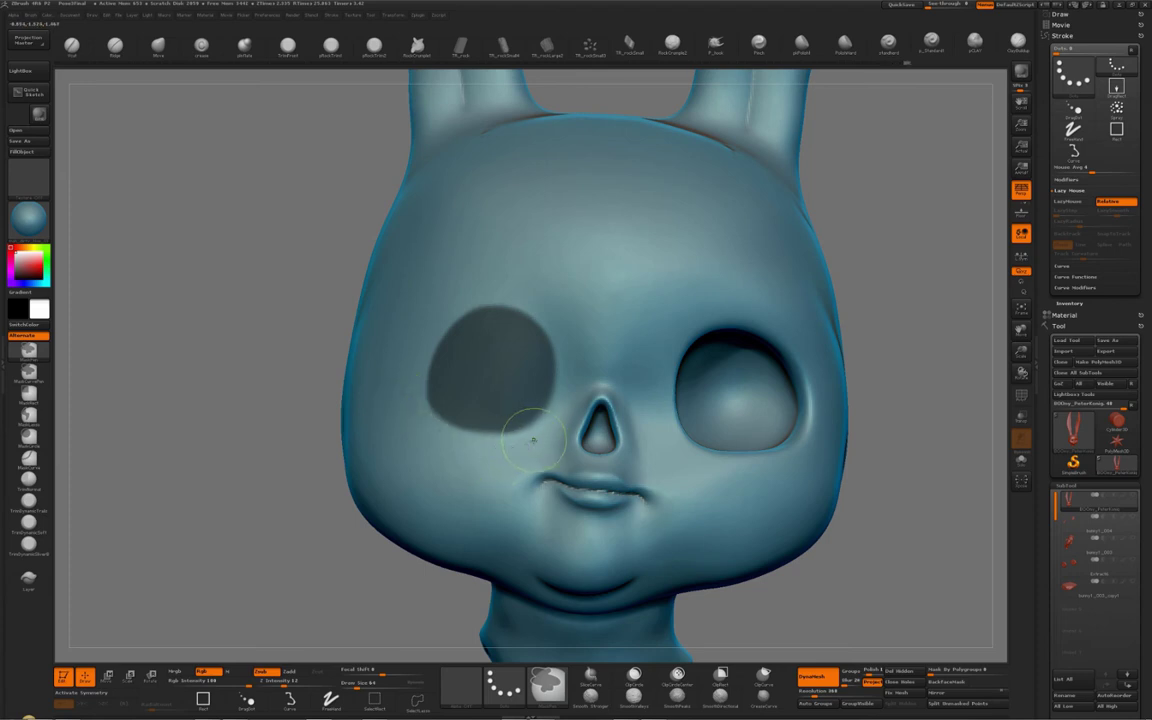
pyautogui.moveTo(472, 345); pyautogui.dragTo(482, 376, button='right')
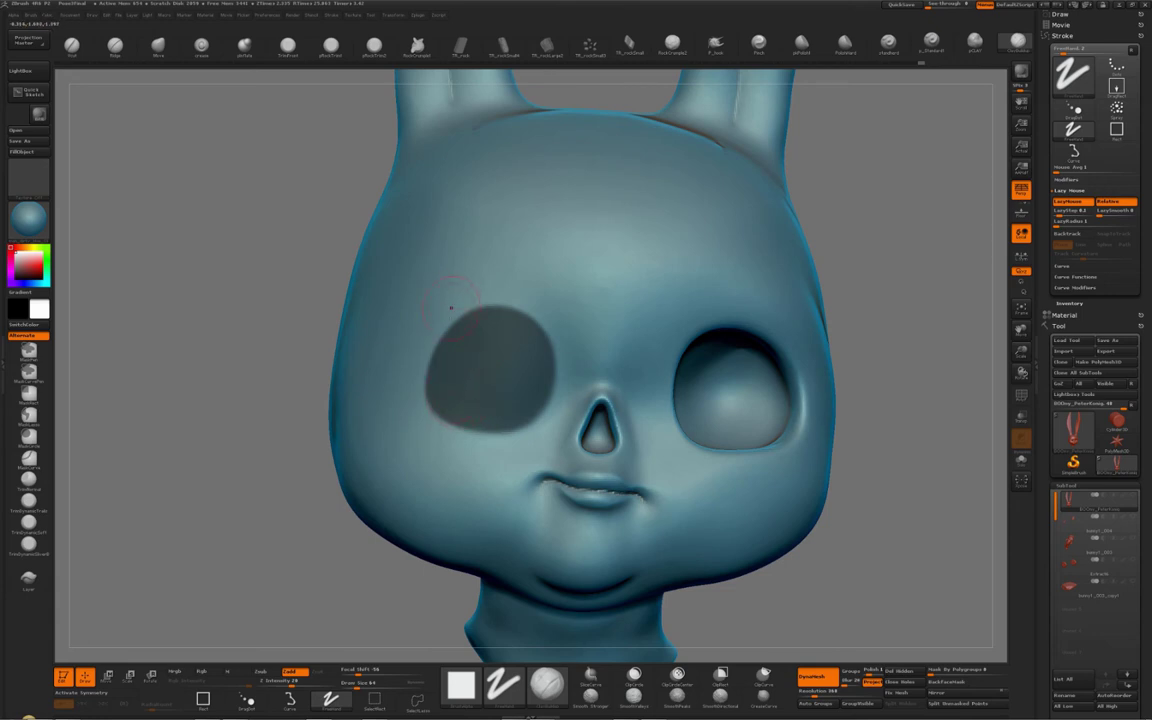
pyautogui.moveTo(473, 341); pyautogui.dragTo(545, 350, button='right')
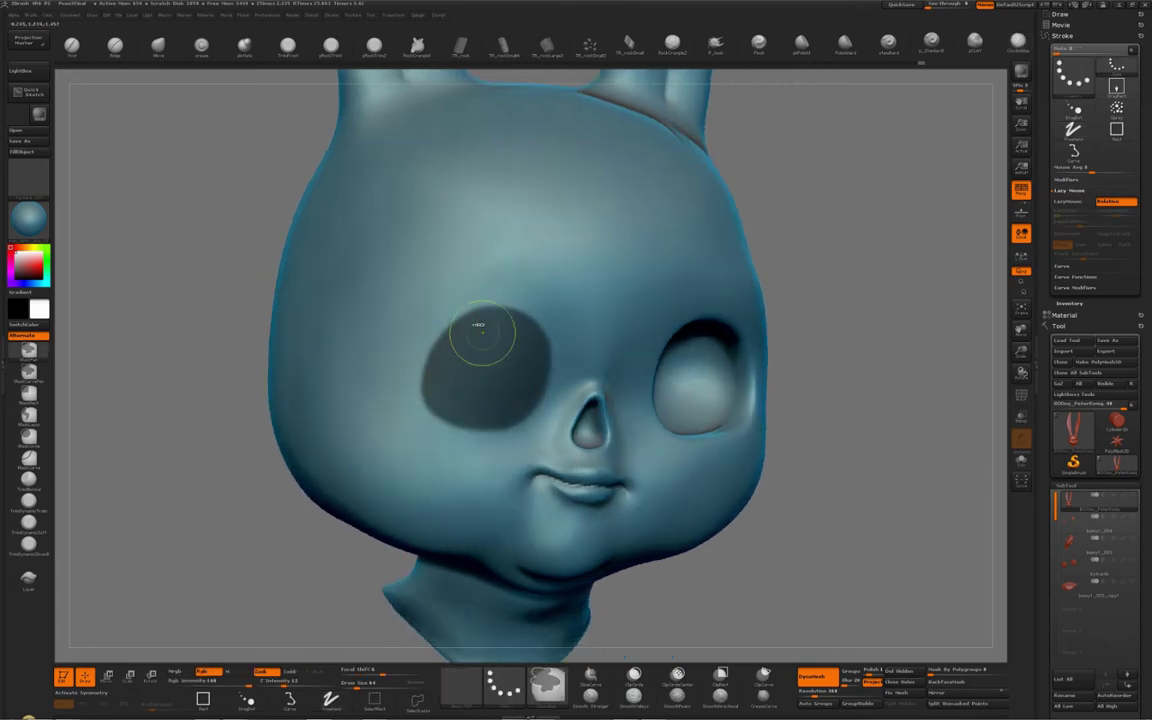
pyautogui.moveTo(458, 340)
pyautogui.keyDown('alt'); pyautogui.mouseDown(button='right')
pyautogui.moveTo(519, 335)
pyautogui.moveTo(515, 357)
pyautogui.mouseUp(button='right'); pyautogui.keyUp('alt')
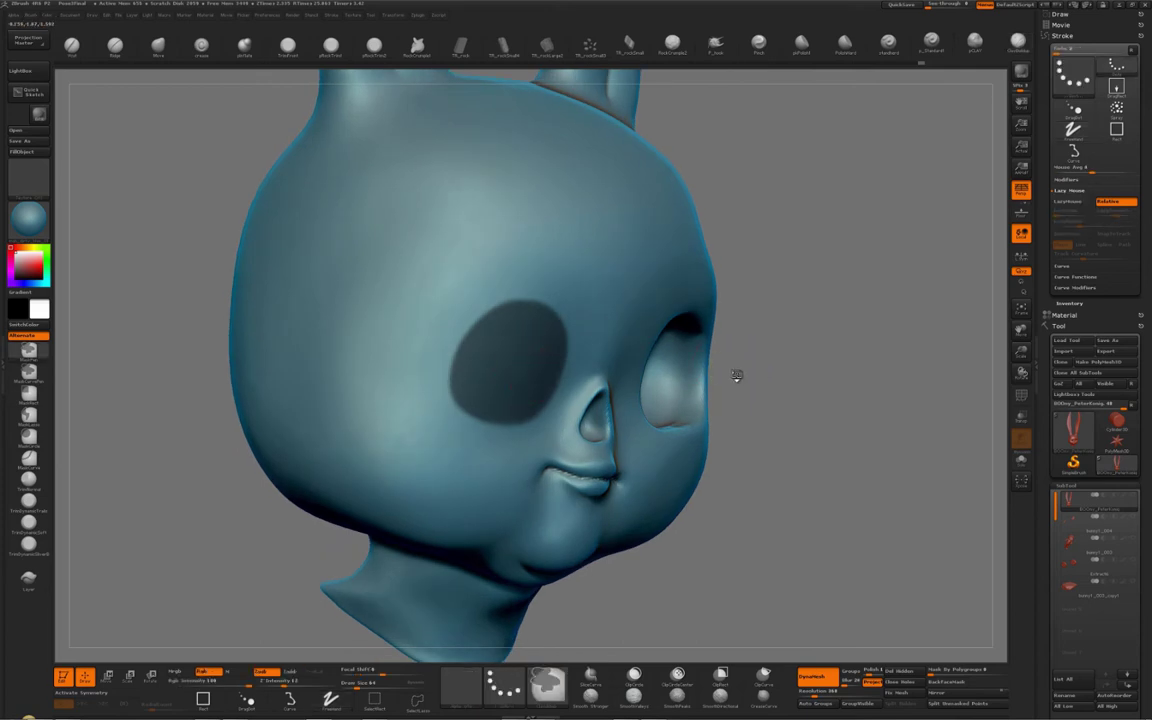
# Invert the mask so that only the right eye patch stays editable.
pyautogui.keyDown('ctrl'); pyautogui.moveTo(740, 373); pyautogui.dragTo(757, 361); pyautogui.keyUp('ctrl')
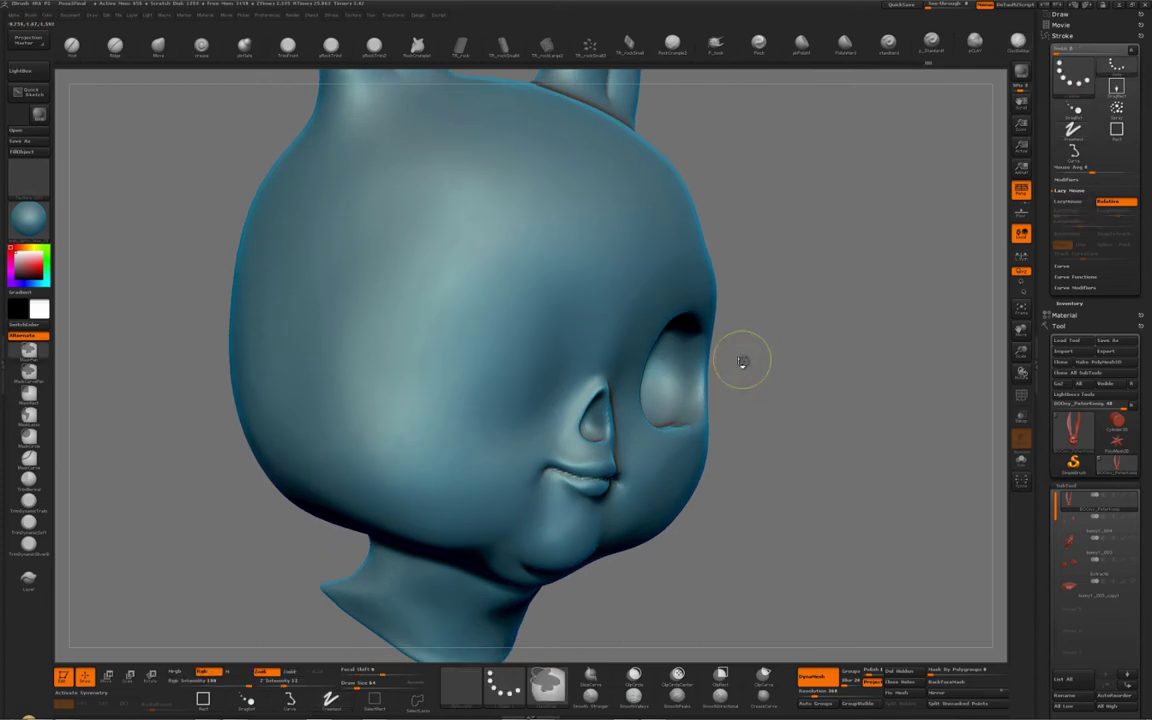
pyautogui.hotkey('ctrl', 'z')
pyautogui.keyDown('ctrl'); pyautogui.click(745, 371); pyautogui.keyUp('ctrl')
pyautogui.moveTo(509, 361)
pyautogui.mouseDown(button='right')
pyautogui.moveTo(527, 343)
pyautogui.moveTo(540, 352)
pyautogui.moveTo(527, 380)
pyautogui.mouseUp(button='right')
# Push the unmasked right eye patch inward into the head with the Move transpose line to form a socket.
pyautogui.press('w')
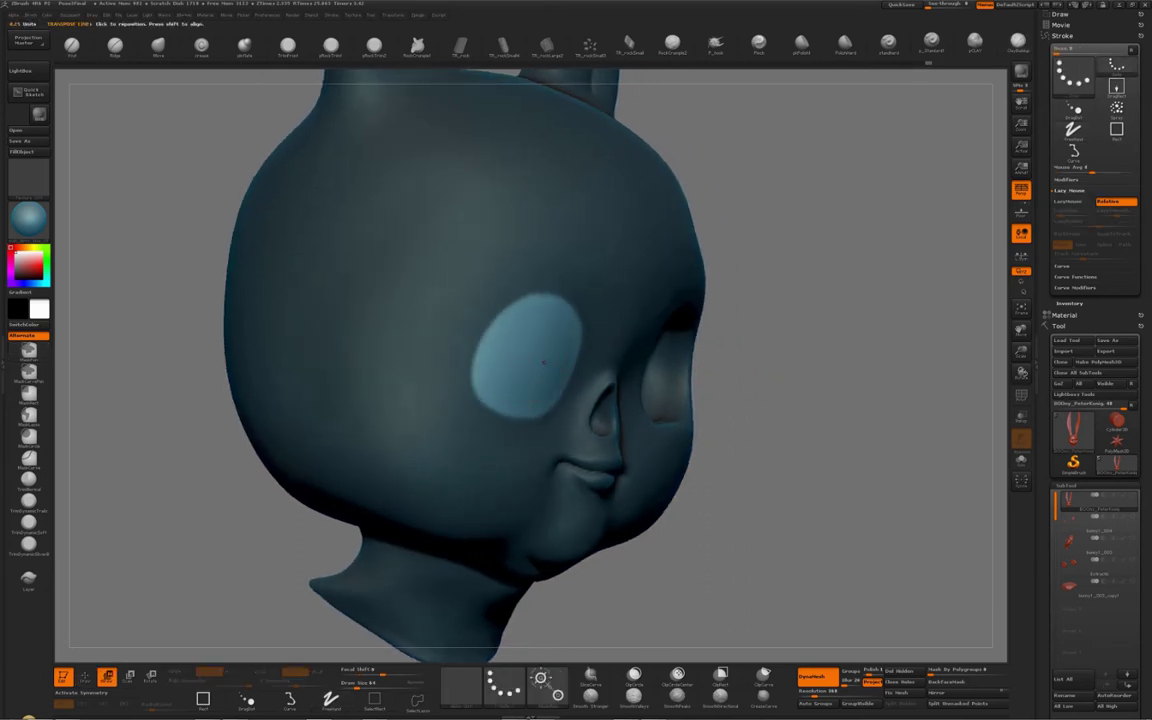
pyautogui.moveTo(542, 360); pyautogui.dragTo(593, 379)
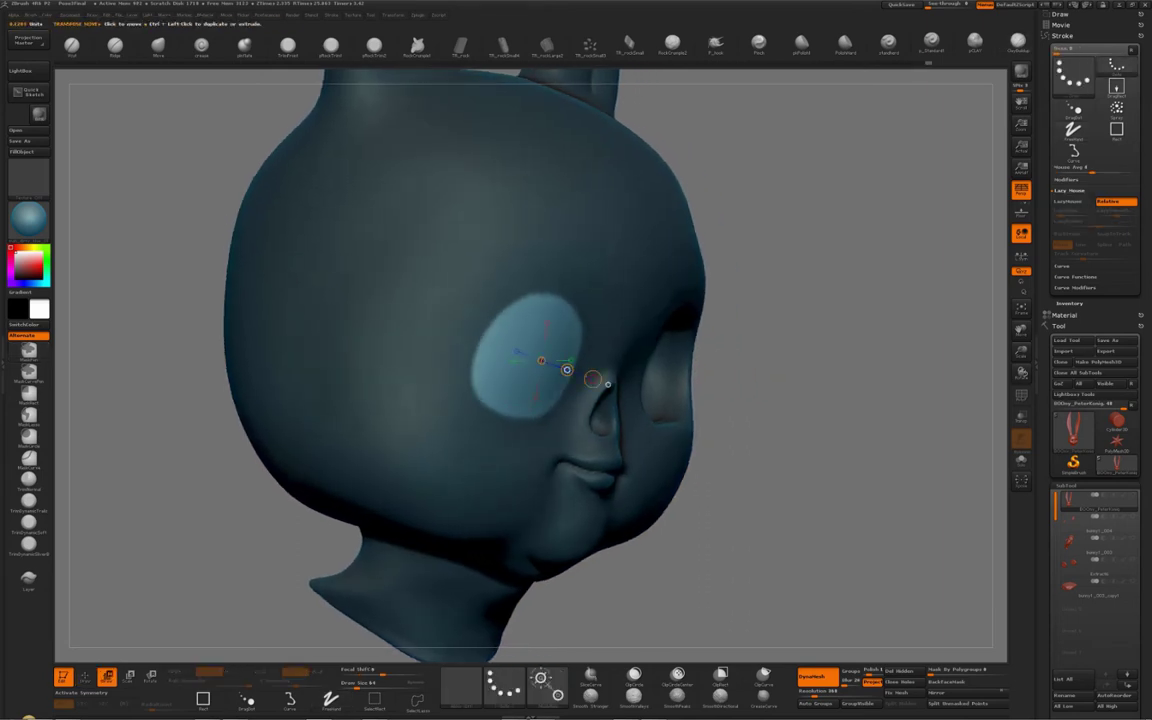
pyautogui.moveTo(567, 370); pyautogui.dragTo(532, 356)
pyautogui.moveTo(840, 335); pyautogui.dragTo(583, 349)
pyautogui.moveTo(785, 371); pyautogui.dragTo(671, 375)
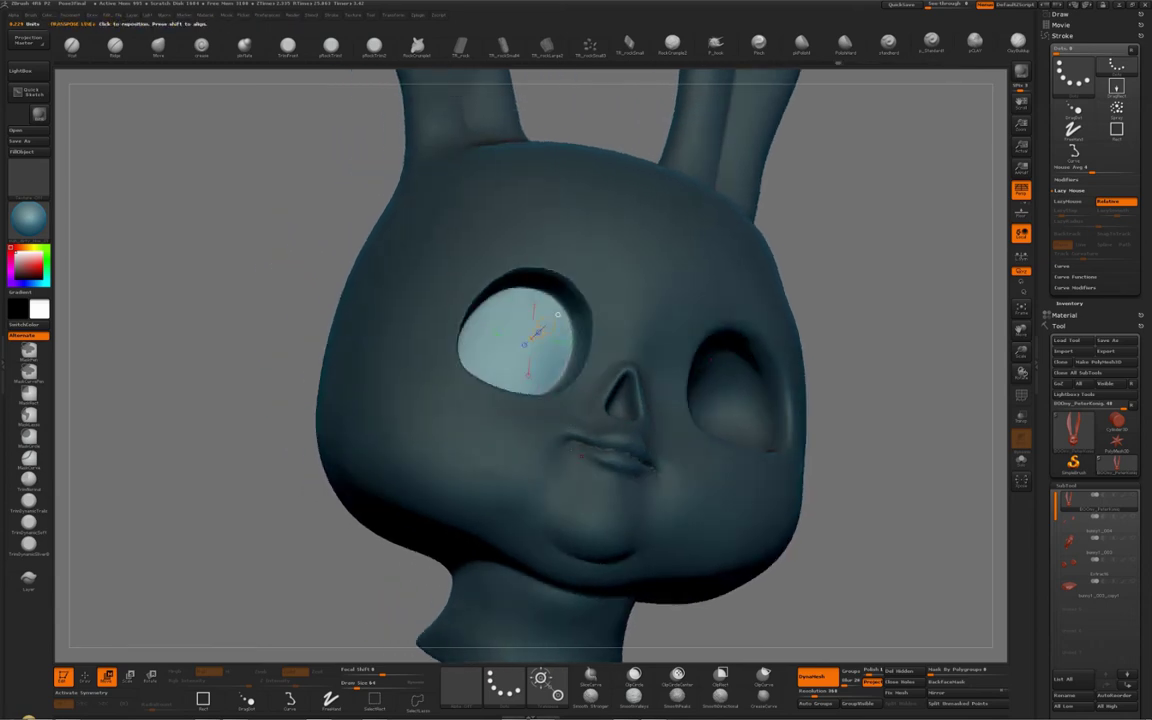
pyautogui.moveTo(532, 347); pyautogui.dragTo(538, 326, button='right')
pyautogui.moveTo(538, 326); pyautogui.dragTo(531, 341)
# Return to Draw mode and smooth the floor and inner walls of the right eye socket from several angles.
pyautogui.press('q')
pyautogui.moveTo(522, 308); pyautogui.dragTo(474, 298, button='right')
pyautogui.moveTo(482, 300)
pyautogui.keyDown('shift'); pyautogui.mouseDown()
pyautogui.moveTo(515, 312)
pyautogui.moveTo(468, 288)
pyautogui.moveTo(505, 312)
pyautogui.mouseUp(); pyautogui.keyUp('shift')
pyautogui.moveTo(525, 334); pyautogui.dragTo(478, 322, button='right')
pyautogui.keyDown('shift'); pyautogui.moveTo(476, 322); pyautogui.dragTo(448, 342); pyautogui.keyUp('shift')
pyautogui.moveTo(452, 344); pyautogui.dragTo(430, 420, button='right')
pyautogui.moveTo(442, 370)
pyautogui.keyDown('shift'); pyautogui.mouseDown()
pyautogui.moveTo(452, 384)
pyautogui.moveTo(467, 380)
pyautogui.moveTo(425, 348)
pyautogui.mouseUp(); pyautogui.keyUp('shift')
pyautogui.moveTo(430, 352); pyautogui.dragTo(490, 372, button='right')
pyautogui.keyDown('shift'); pyautogui.moveTo(452, 376); pyautogui.dragTo(501, 371); pyautogui.keyUp('shift')
pyautogui.moveTo(501, 371); pyautogui.dragTo(535, 366, button='right')
pyautogui.keyDown('shift'); pyautogui.moveTo(492, 350); pyautogui.dragTo(512, 328); pyautogui.keyUp('shift')
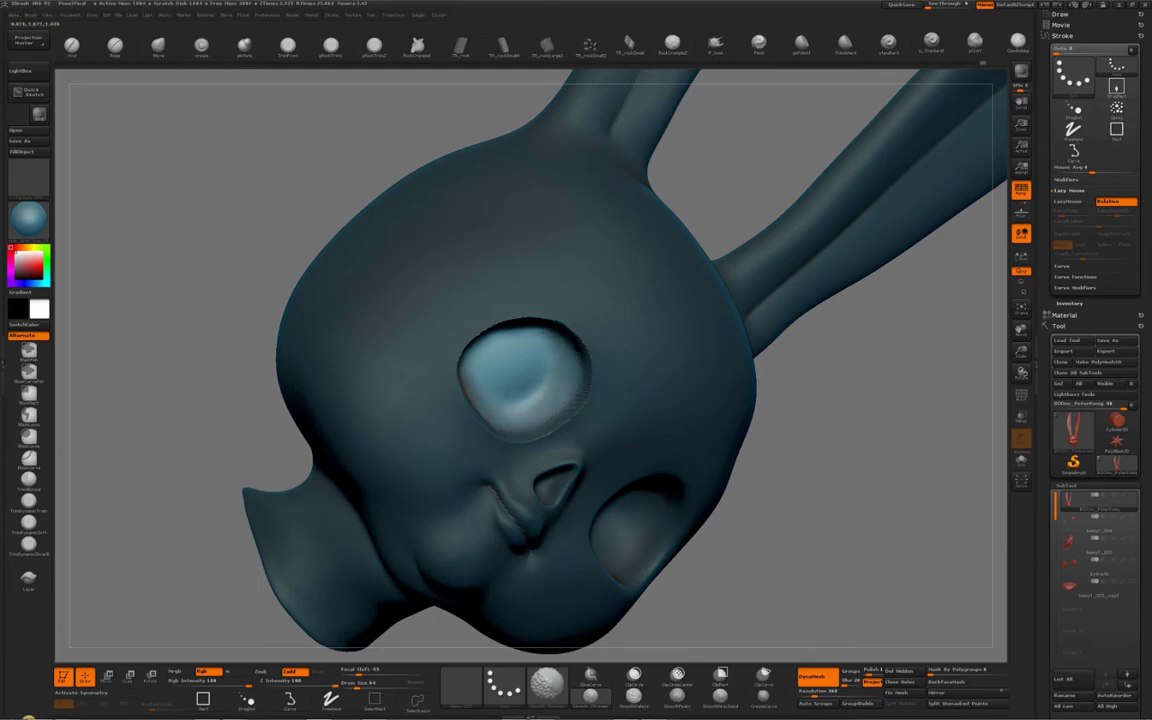
# Enlarge the brush to draw size 141 and smooth the right eye socket's floor into a rounder surface.
pyautogui.moveTo(540, 392); pyautogui.dragTo(506, 360, button='right')
pyautogui.press('s')
pyautogui.click(516, 357)
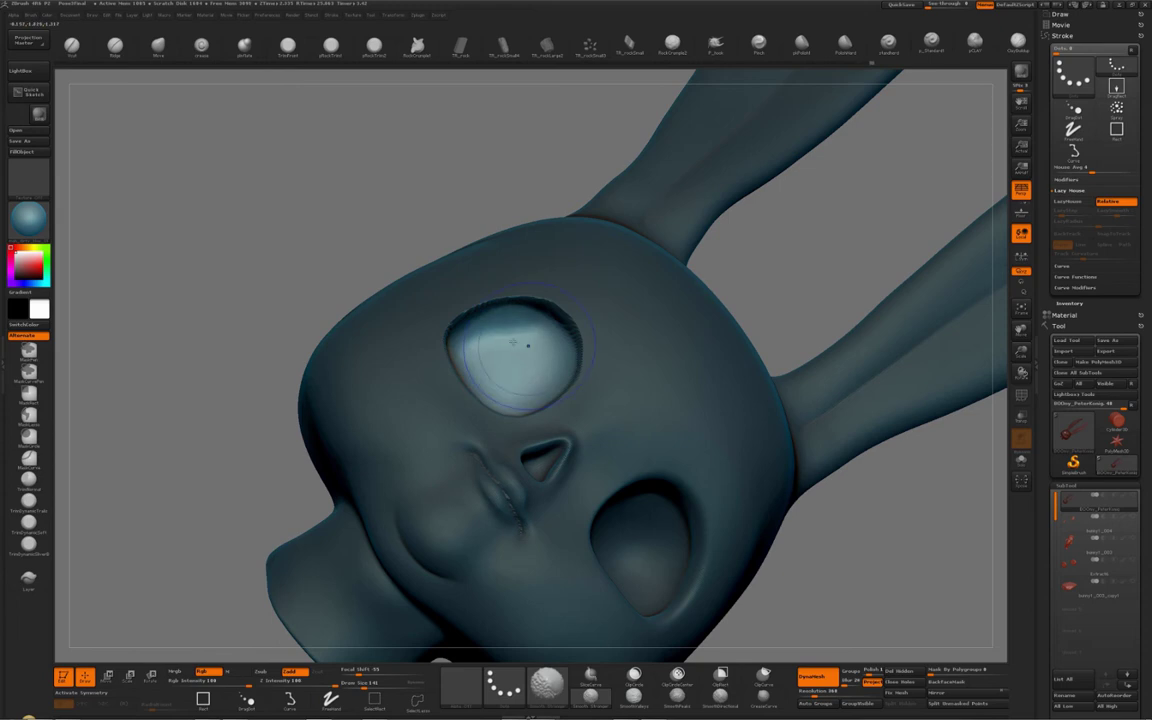
pyautogui.moveTo(539, 361); pyautogui.dragTo(484, 371, button='right')
pyautogui.keyDown('shift'); pyautogui.moveTo(489, 392); pyautogui.dragTo(487, 350); pyautogui.keyUp('shift')
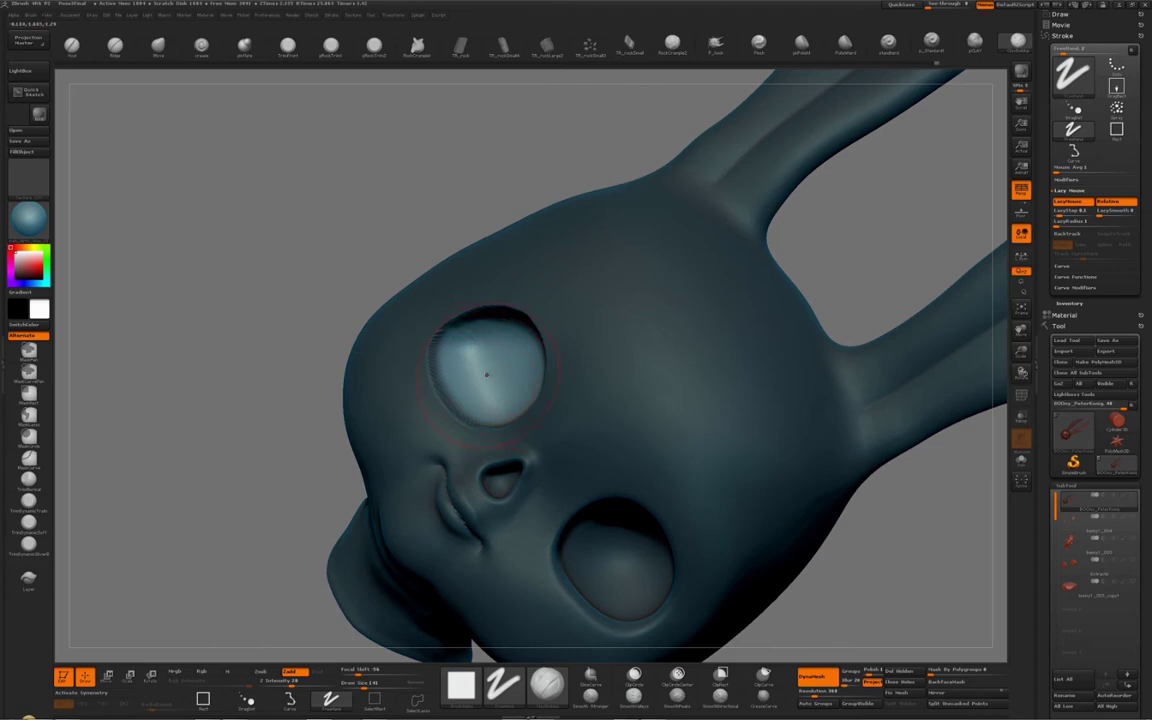
# Select the Move brush, reduce its draw size and adjust the unmasked surface inside the right eye socket.
pyautogui.moveTo(478, 376)
pyautogui.mouseDown(button='right')
pyautogui.moveTo(672, 402)
pyautogui.moveTo(590, 388)
pyautogui.moveTo(525, 352)
pyautogui.moveTo(502, 357)
pyautogui.moveTo(622, 358)
pyautogui.moveTo(606, 350)
pyautogui.mouseUp(button='right')
pyautogui.click(160, 45)
pyautogui.moveTo(520, 376)
pyautogui.mouseDown(button='right')
pyautogui.moveTo(548, 374)
pyautogui.moveTo(532, 337)
pyautogui.mouseUp(button='right')
pyautogui.press('[')
pyautogui.press('[')
pyautogui.press('[')
pyautogui.press('[')
pyautogui.press('[')
pyautogui.press('[')
pyautogui.press('[')
pyautogui.press('[')
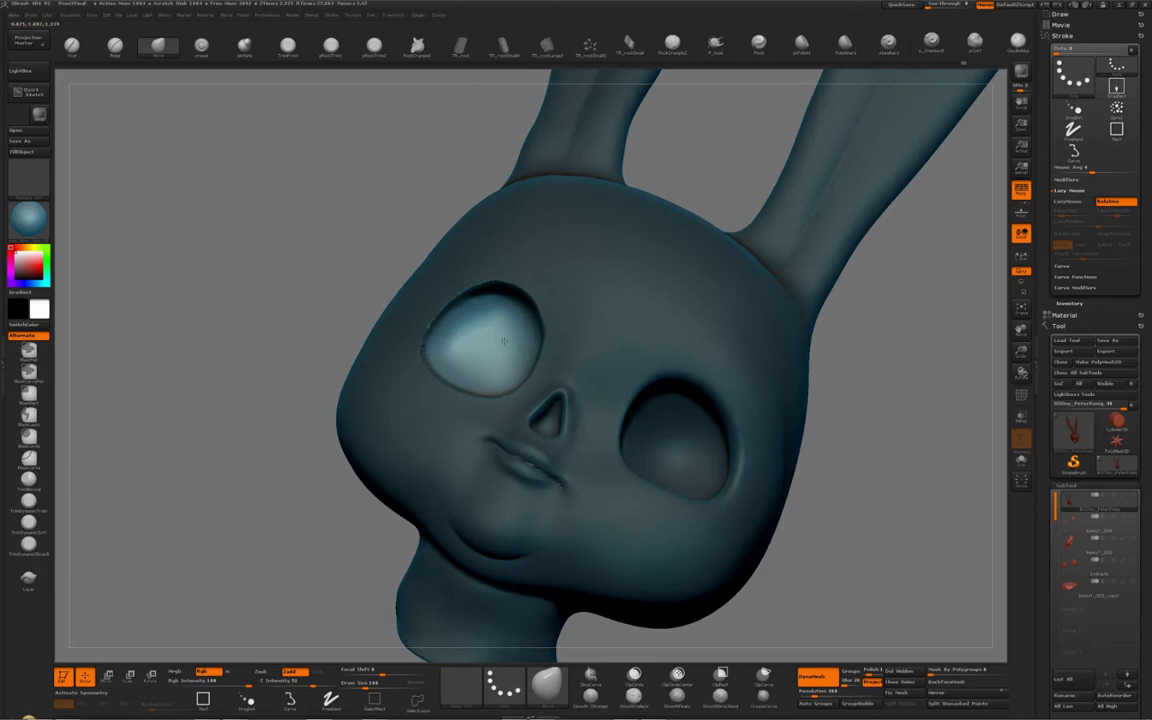
pyautogui.moveTo(504, 341); pyautogui.dragTo(532, 340, button='right')
pyautogui.moveTo(690, 352); pyautogui.dragTo(530, 360)
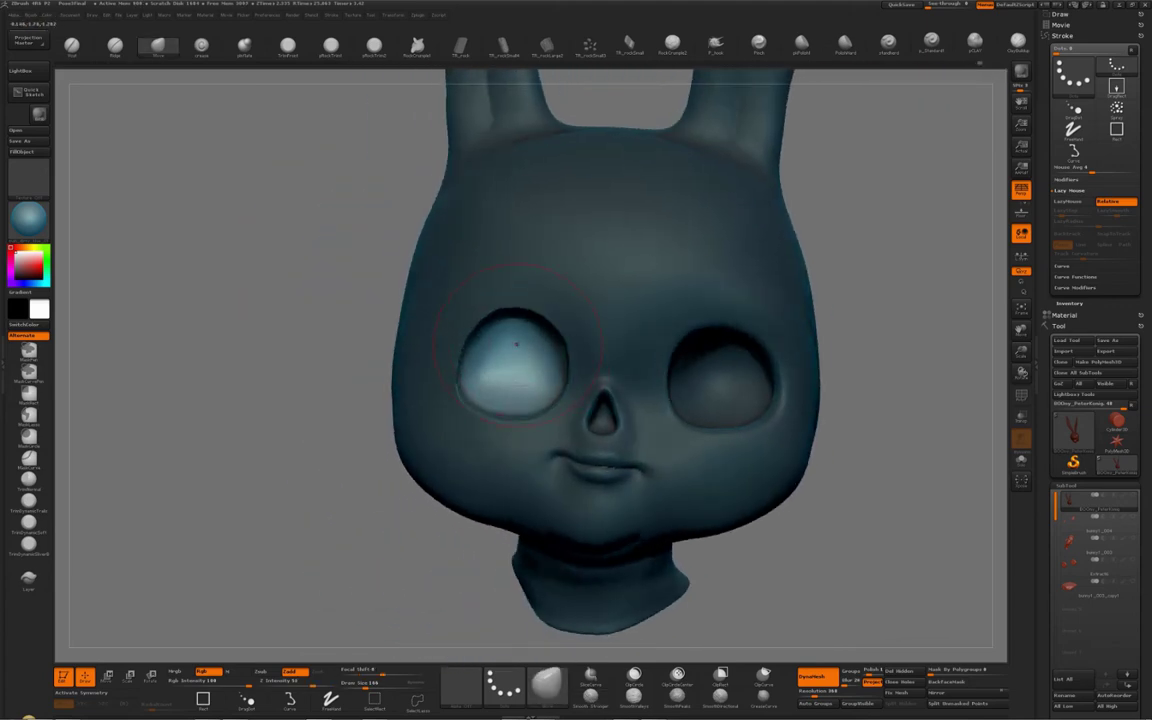
pyautogui.moveTo(509, 346); pyautogui.dragTo(540, 315, button='right')
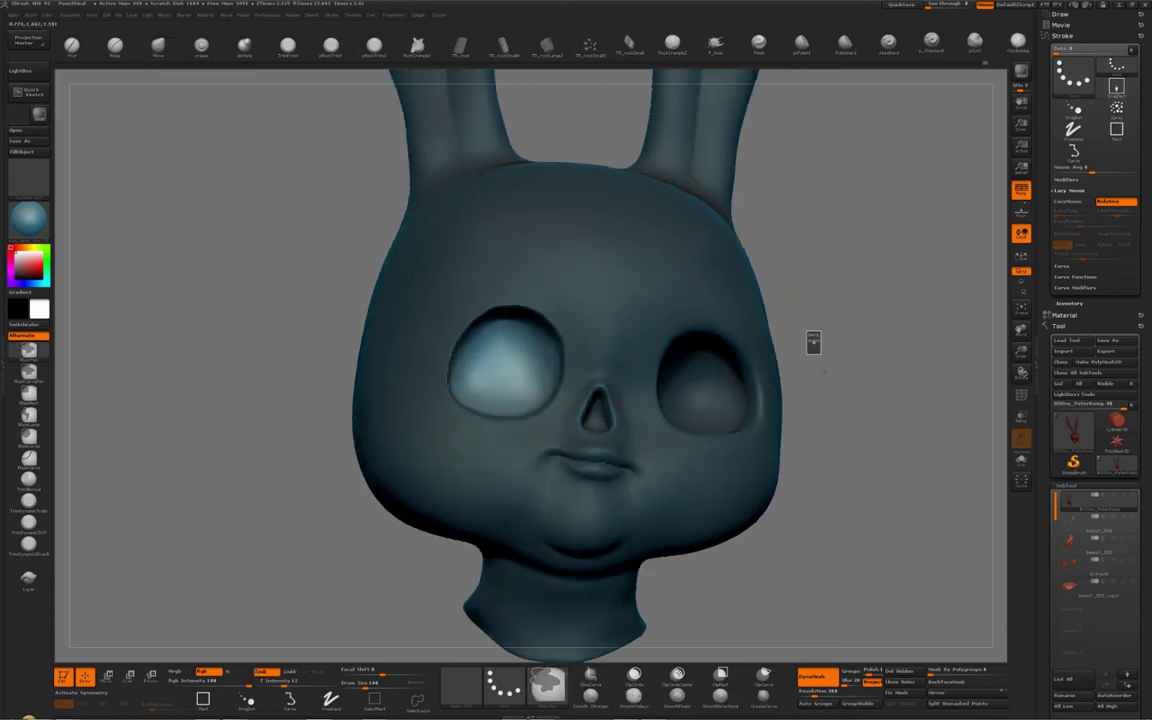
# Clear the mask from the head and rebuild its mesh with DynaMesh.
pyautogui.keyDown('ctrl'); pyautogui.moveTo(813, 340); pyautogui.dragTo(793, 292); pyautogui.keyUp('ctrl')
pyautogui.keyDown('alt'); pyautogui.moveTo(712, 261); pyautogui.dragTo(594, 266, button='right'); pyautogui.keyUp('alt')
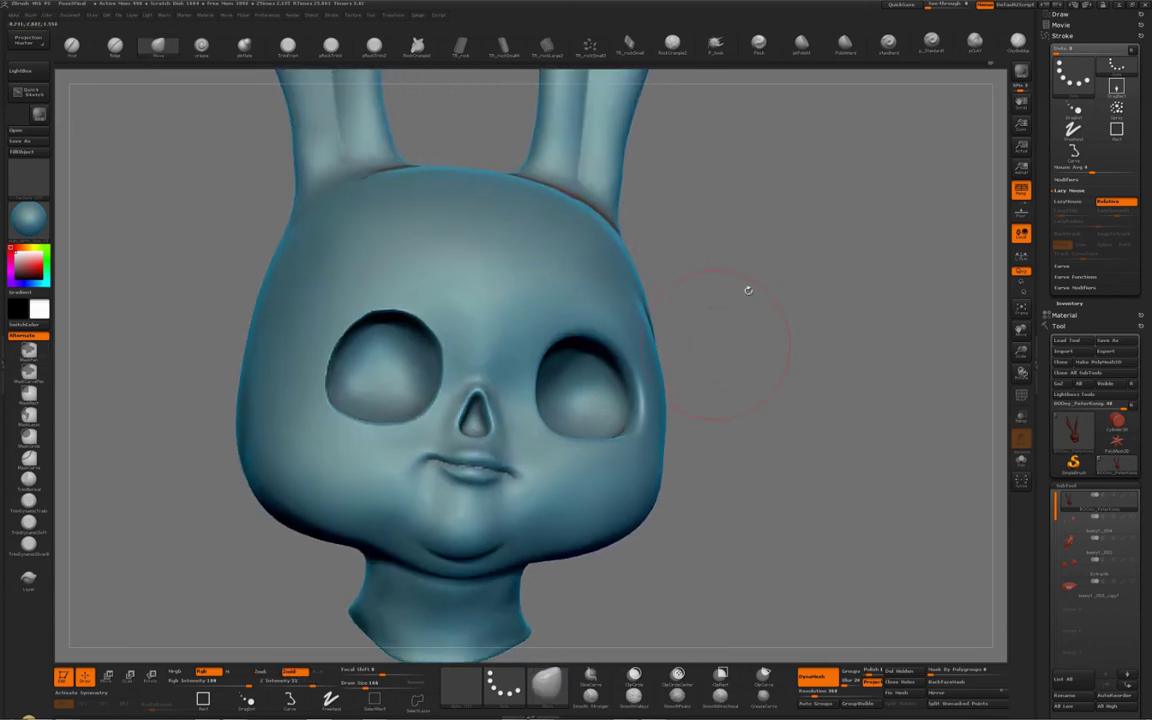
pyautogui.press('ctrl')
pyautogui.press('ctrl')
pyautogui.keyDown('ctrl'); pyautogui.moveTo(742, 296); pyautogui.dragTo(789, 362); pyautogui.keyUp('ctrl')
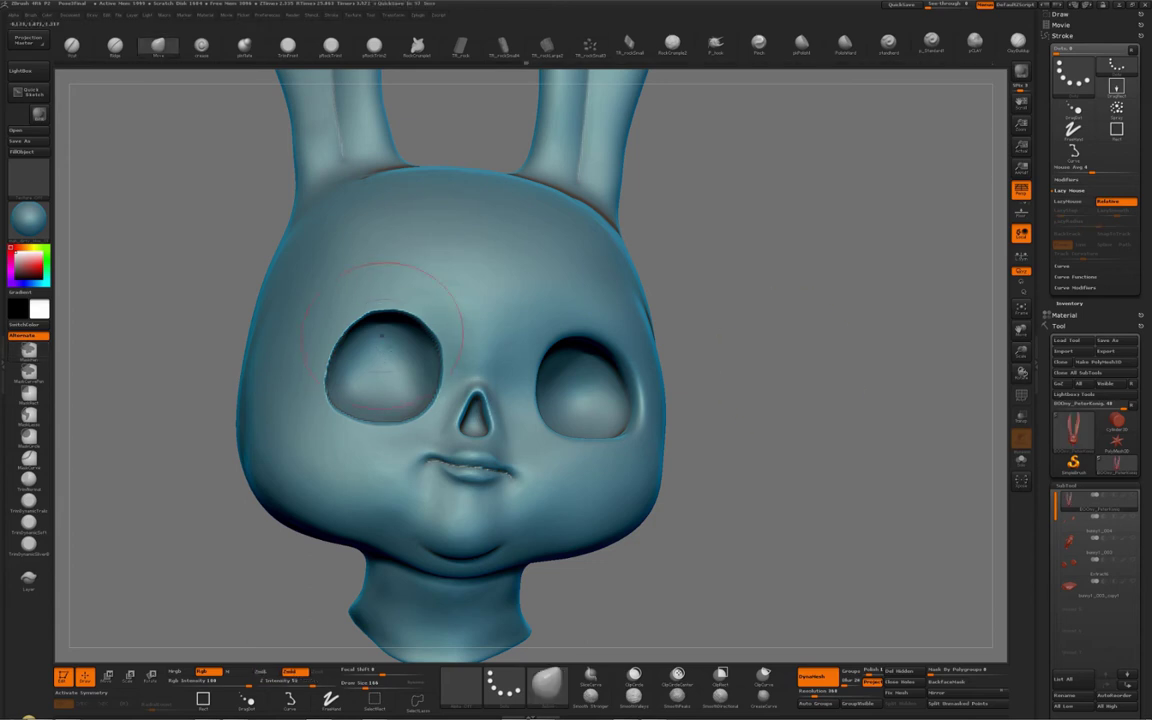
# Set the draw size to 135 and inspect the polygon wireframe around the right eye socket's rim.
pyautogui.keyDown('alt'); pyautogui.moveTo(386, 336); pyautogui.dragTo(456, 334, button='right'); pyautogui.keyUp('alt')
pyautogui.press('s')
pyautogui.moveTo(449, 302); pyautogui.dragTo(441, 302)
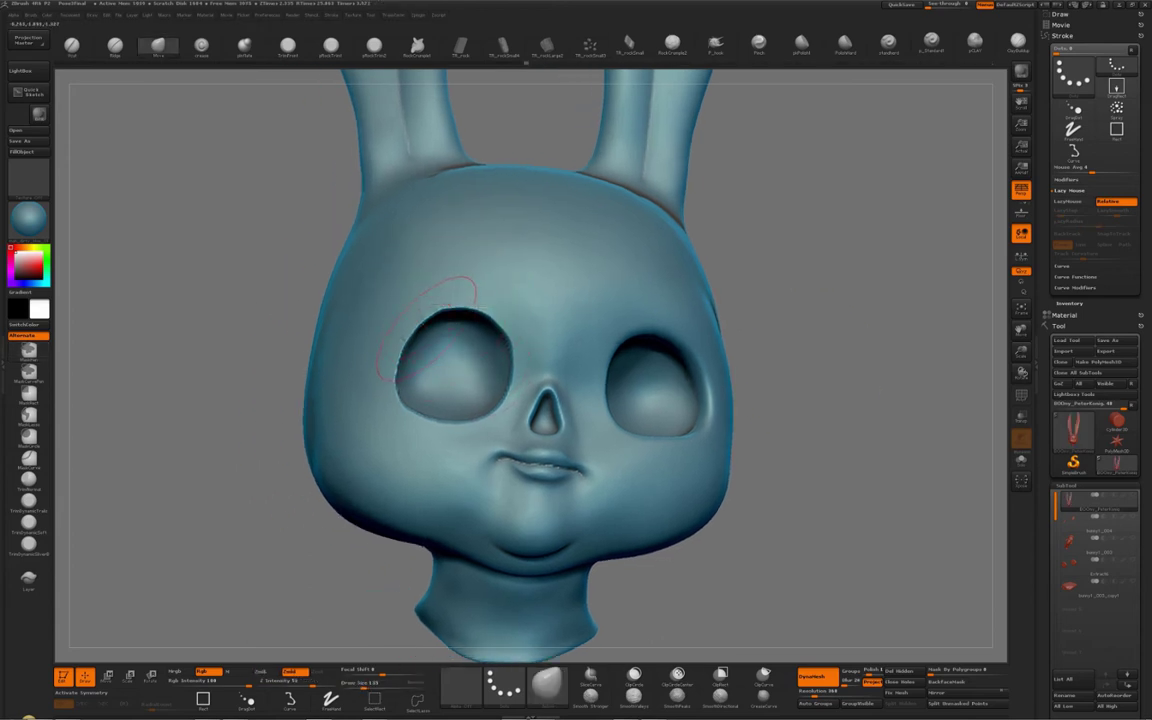
pyautogui.moveTo(426, 340)
pyautogui.keyDown('ctrl'); pyautogui.mouseDown(button='right')
pyautogui.moveTo(450, 380)
pyautogui.moveTo(405, 376)
pyautogui.moveTo(378, 420)
pyautogui.mouseUp(button='right'); pyautogui.keyUp('ctrl')
pyautogui.hotkey('shift', 'f')
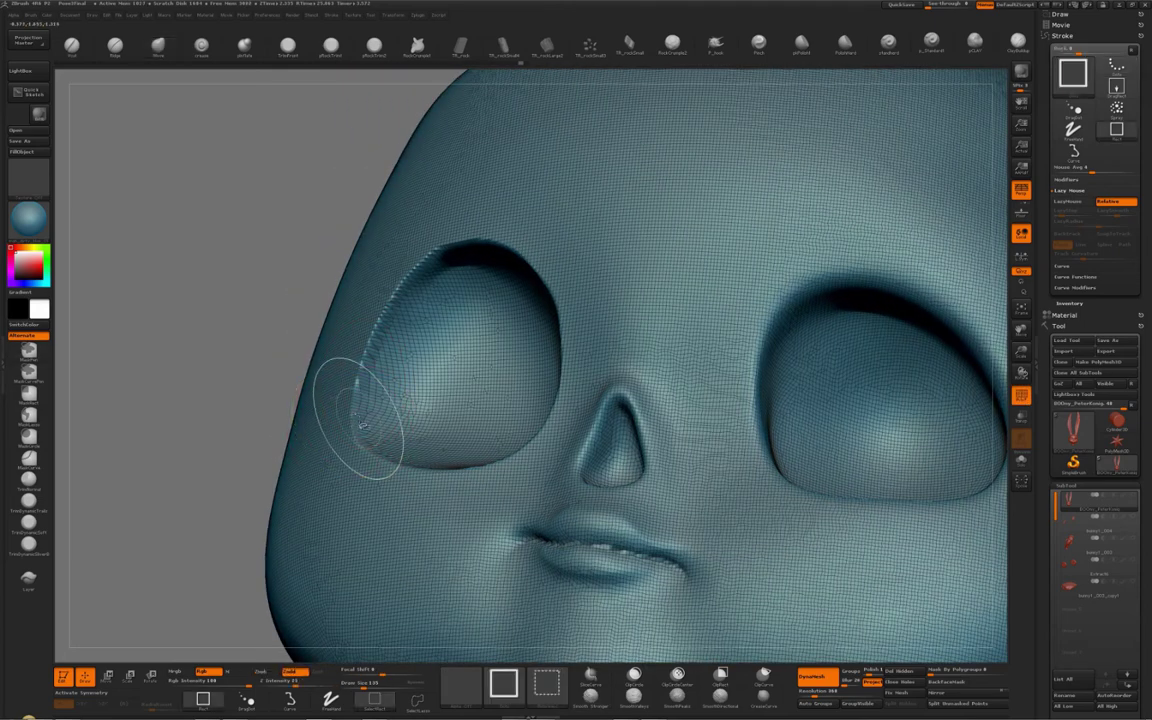
pyautogui.moveTo(403, 358); pyautogui.dragTo(405, 375, button='right')
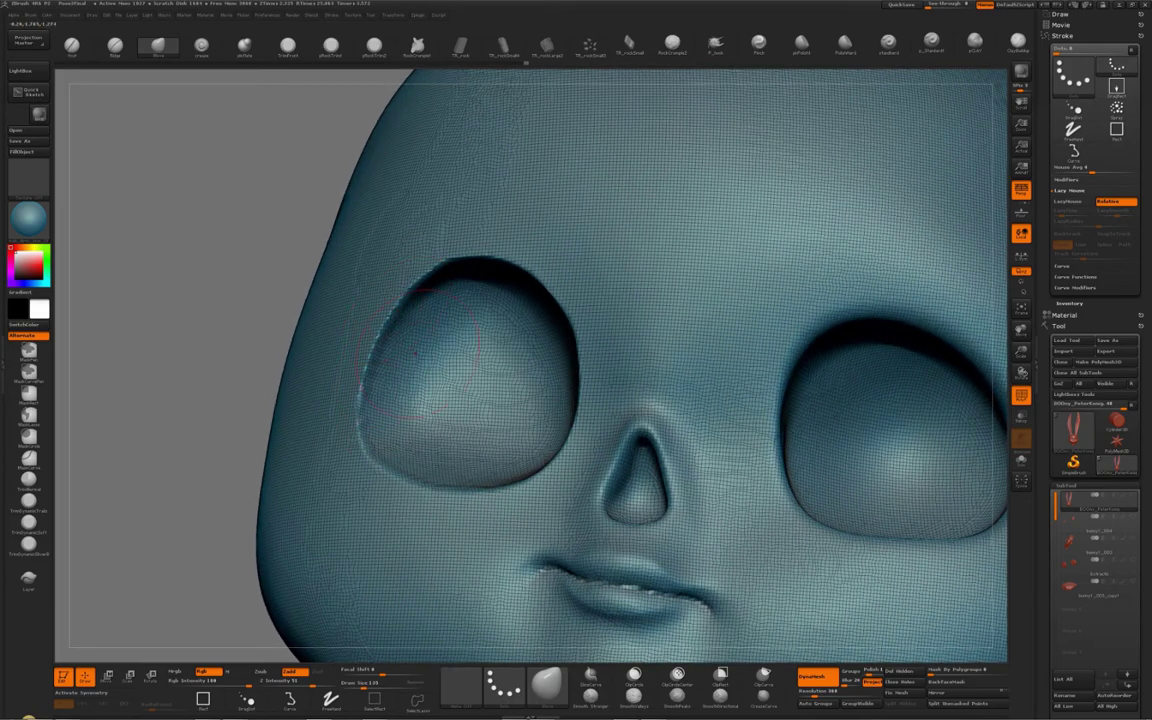
pyautogui.hotkey('shift', 'f')
pyautogui.moveTo(372, 312); pyautogui.dragTo(408, 294, button='right')
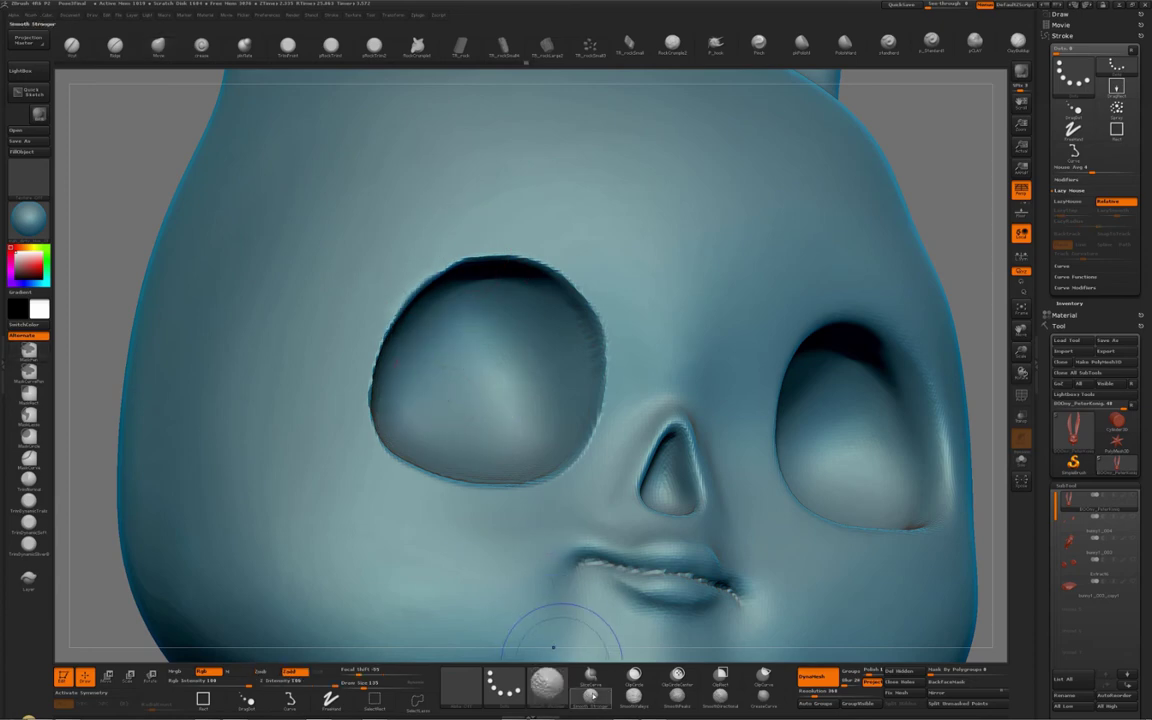
# Lower the Smooth Stronger brush's intensity and smooth the jagged rim of the right eye socket.
pyautogui.moveTo(322, 686)
pyautogui.mouseDown()
pyautogui.moveTo(290, 685)
pyautogui.moveTo(308, 685)
pyautogui.mouseUp()
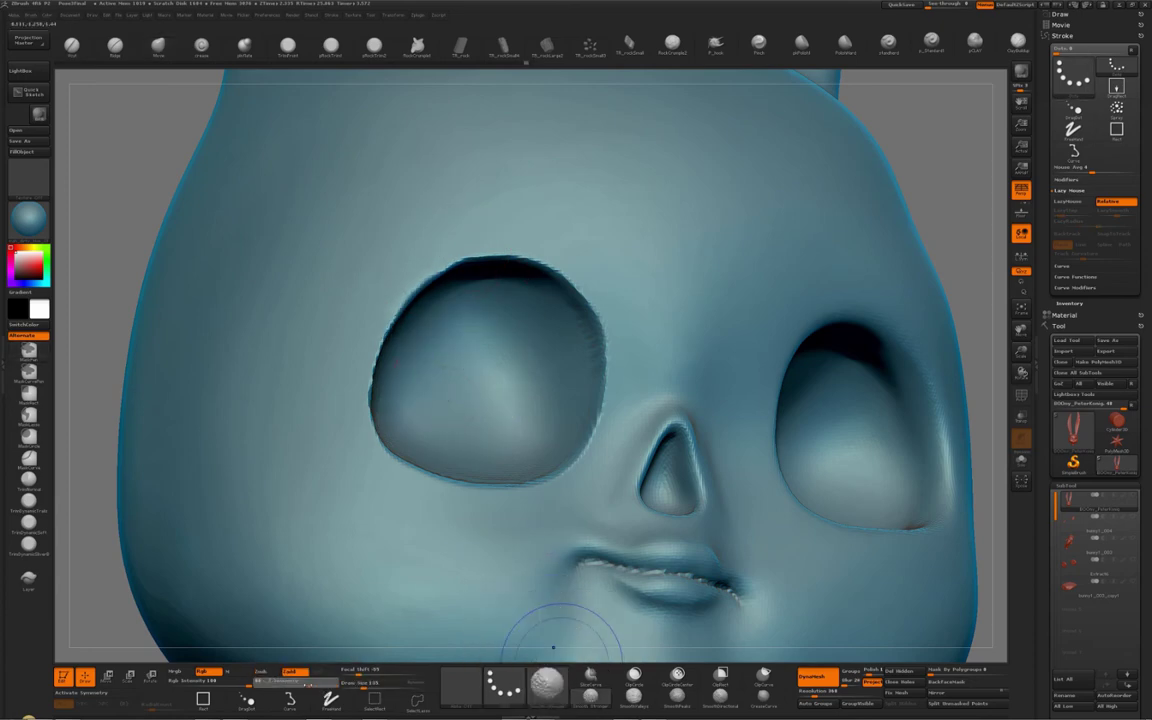
pyautogui.moveTo(393, 280)
pyautogui.mouseDown()
pyautogui.moveTo(532, 247)
pyautogui.moveTo(505, 246)
pyautogui.moveTo(603, 303)
pyautogui.moveTo(521, 487)
pyautogui.moveTo(380, 465)
pyautogui.moveTo(383, 325)
pyautogui.moveTo(419, 275)
pyautogui.moveTo(498, 248)
pyautogui.mouseUp()
pyautogui.keyDown('shift'); pyautogui.moveTo(368, 474); pyautogui.dragTo(386, 478); pyautogui.keyUp('shift')
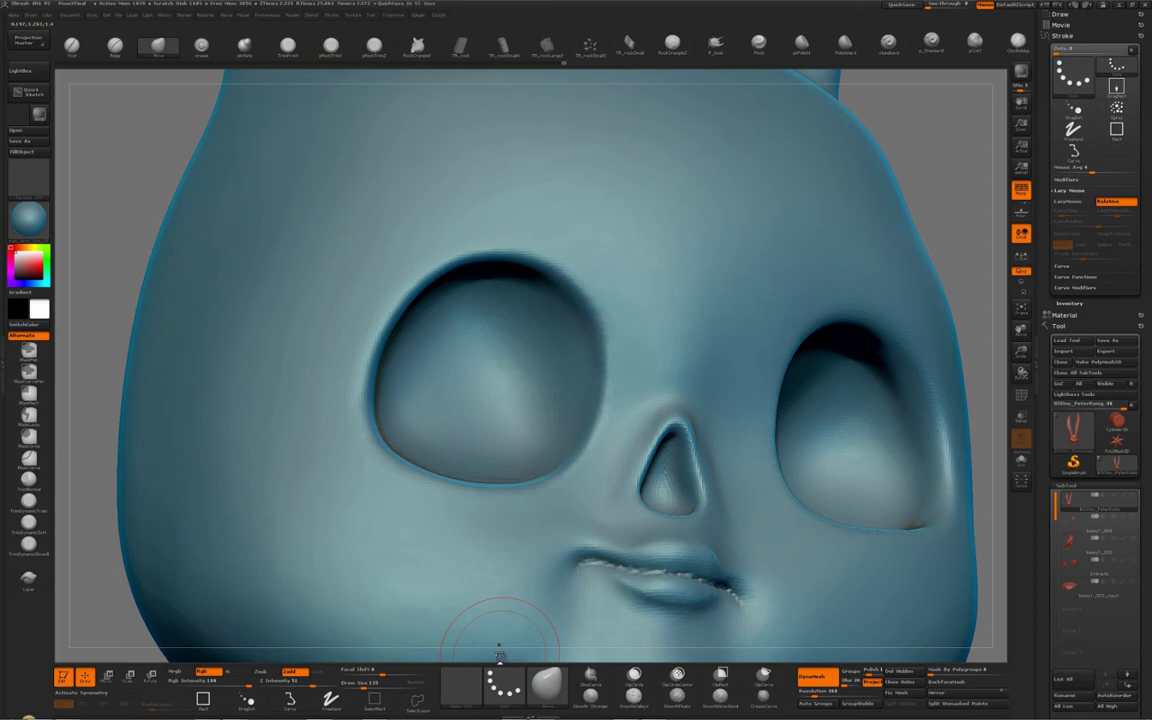
pyautogui.moveTo(442, 222); pyautogui.dragTo(437, 247, button='right')
pyautogui.moveTo(437, 247)
pyautogui.keyDown('shift'); pyautogui.mouseDown()
pyautogui.moveTo(555, 232)
pyautogui.moveTo(587, 312)
pyautogui.mouseUp(); pyautogui.keyUp('shift')
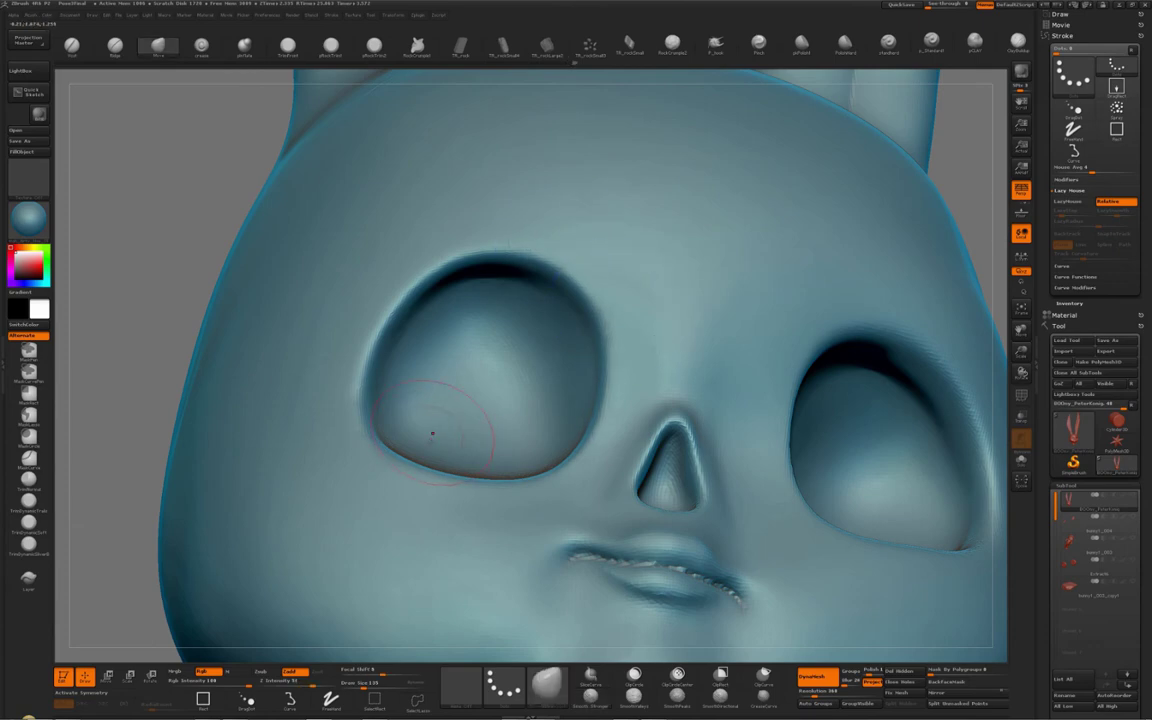
pyautogui.moveTo(432, 434); pyautogui.dragTo(453, 522, button='right')
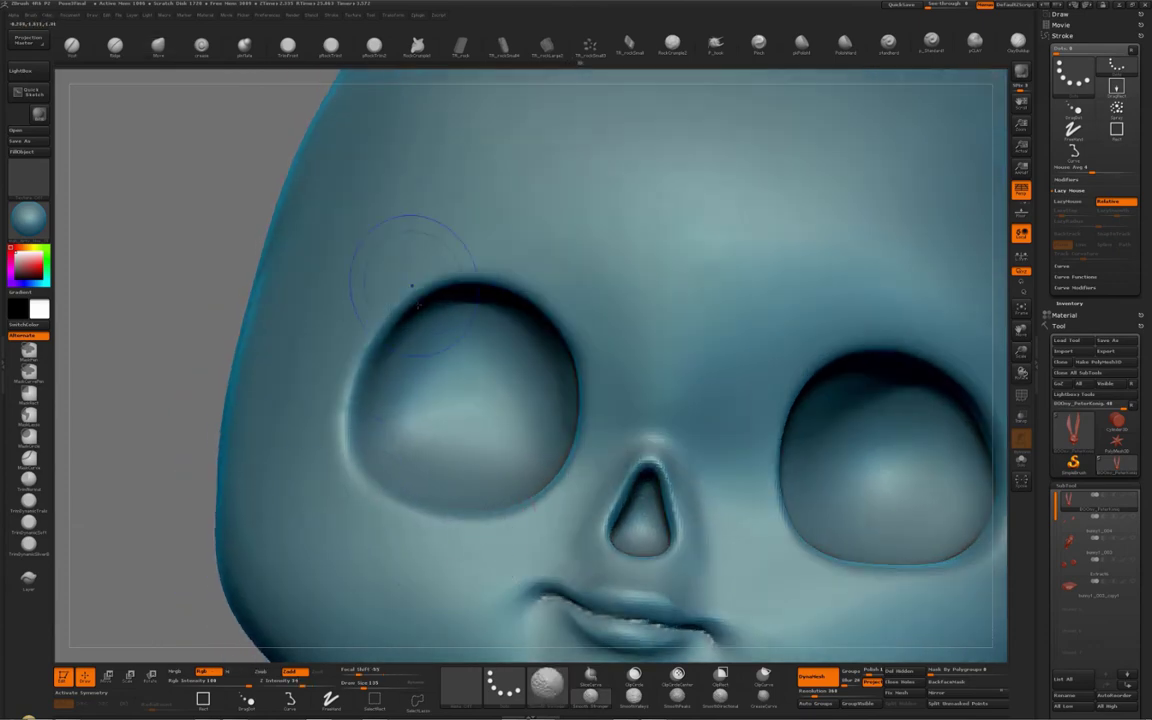
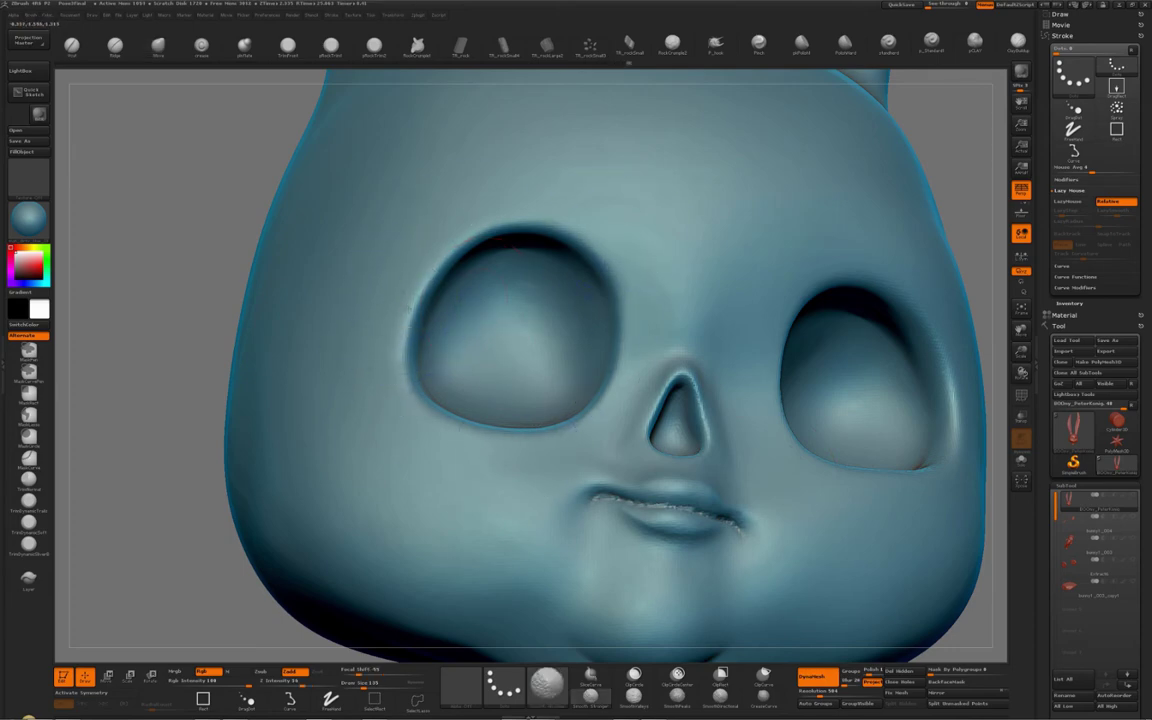
# Select the Move brush and set the draw size to 147 for working on the right eye socket.
pyautogui.press('b')
pyautogui.press('m')
pyautogui.press('v')
pyautogui.moveTo(496, 344)
pyautogui.mouseDown(button='right')
pyautogui.moveTo(650, 340)
pyautogui.moveTo(478, 345)
pyautogui.moveTo(486, 329)
pyautogui.moveTo(456, 331)
pyautogui.mouseUp(button='right')
pyautogui.moveTo(810, 388)
pyautogui.keyDown('alt'); pyautogui.mouseDown(button='right')
pyautogui.moveTo(665, 340)
pyautogui.moveTo(619, 351)
pyautogui.moveTo(604, 393)
pyautogui.moveTo(586, 301)
pyautogui.moveTo(623, 276)
pyautogui.moveTo(697, 293)
pyautogui.moveTo(660, 290)
pyautogui.mouseUp(button='right'); pyautogui.keyUp('alt')
pyautogui.moveTo(368, 214)
pyautogui.keyDown('alt'); pyautogui.mouseDown(button='right')
pyautogui.moveTo(523, 247)
pyautogui.moveTo(535, 272)
pyautogui.moveTo(470, 294)
pyautogui.moveTo(475, 306)
pyautogui.moveTo(466, 280)
pyautogui.mouseUp(button='right'); pyautogui.keyUp('alt')
pyautogui.press('s')
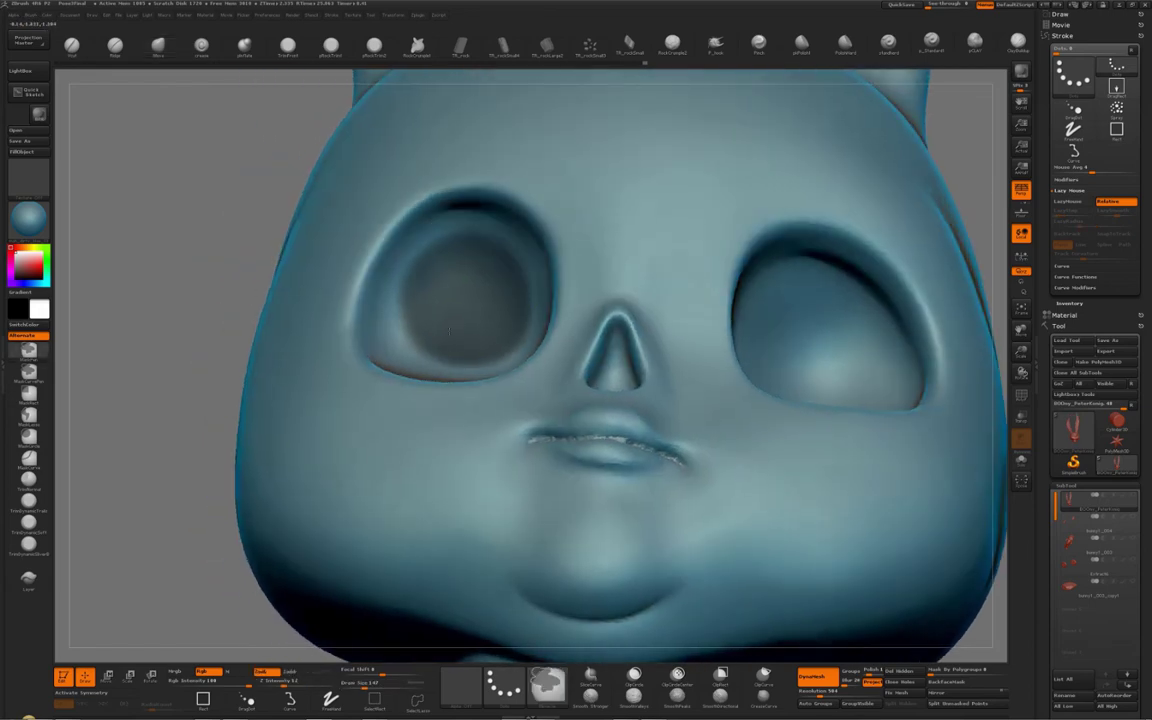
# Paint a mask over the entire floor of the right eye socket, covering it from several angles.
pyautogui.moveTo(452, 296); pyautogui.dragTo(478, 250, button='right')
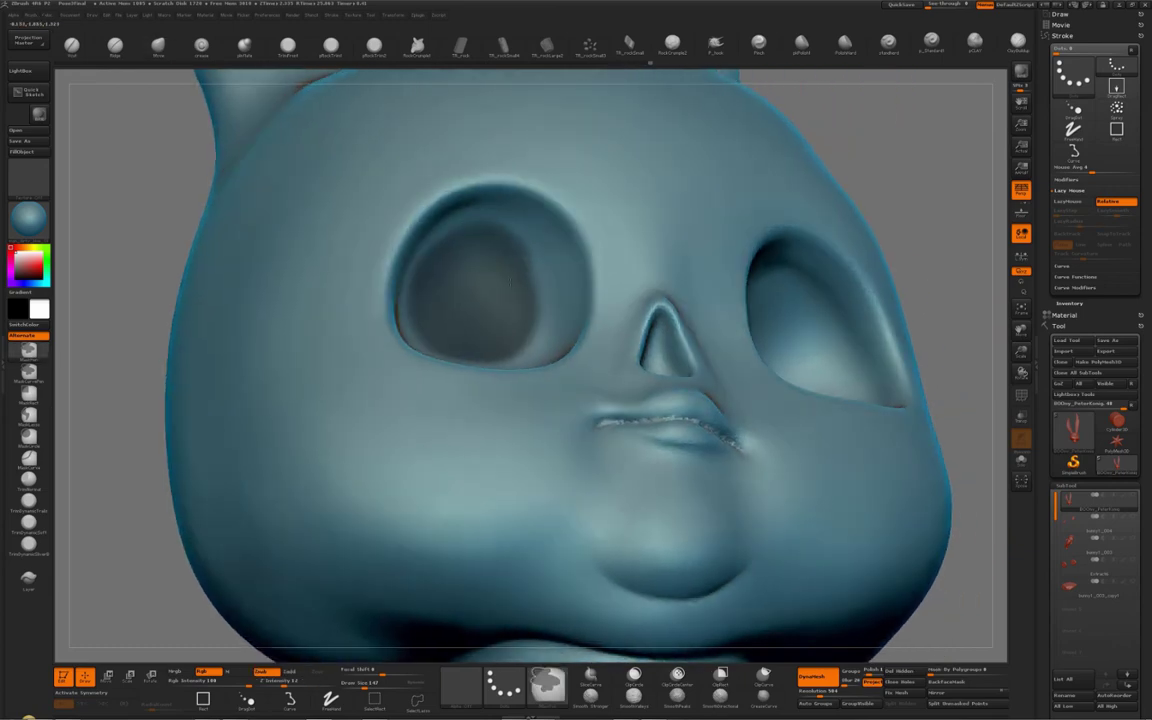
pyautogui.moveTo(502, 262)
pyautogui.mouseDown(button='right')
pyautogui.moveTo(468, 260)
pyautogui.moveTo(420, 314)
pyautogui.moveTo(404, 281)
pyautogui.moveTo(438, 322)
pyautogui.mouseUp(button='right')
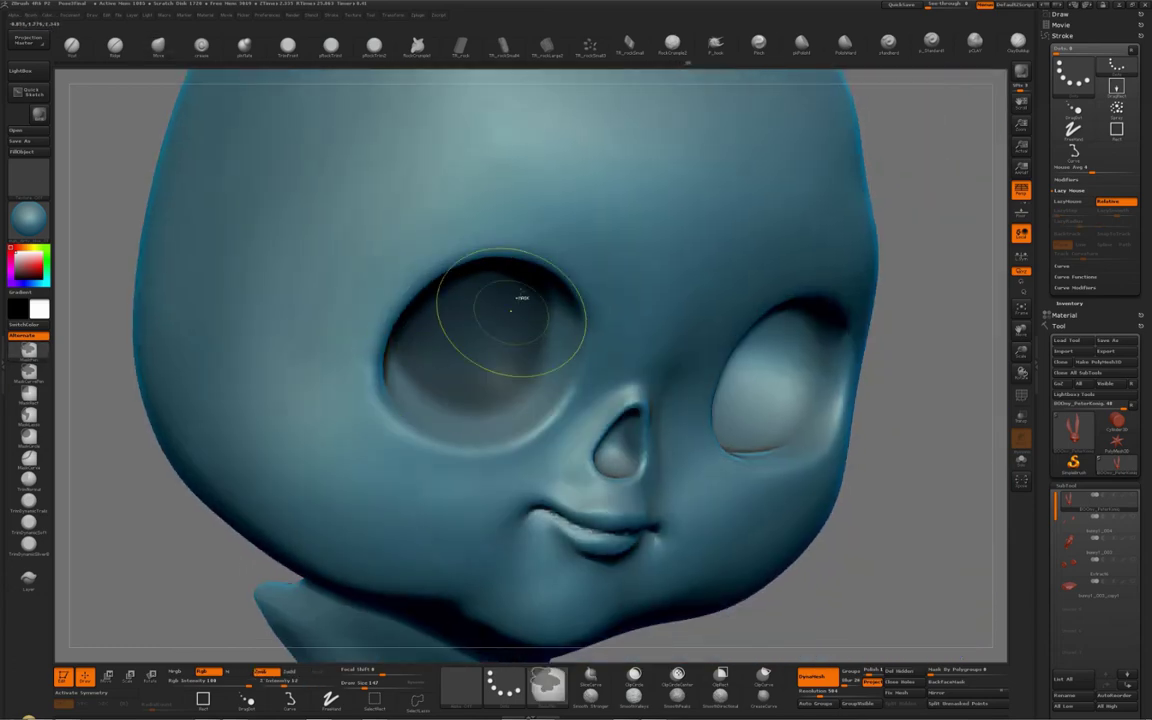
pyautogui.keyDown('ctrl'); pyautogui.moveTo(534, 290); pyautogui.dragTo(524, 338); pyautogui.keyUp('ctrl')
pyautogui.moveTo(491, 332); pyautogui.dragTo(482, 348, button='right')
pyautogui.moveTo(484, 308)
pyautogui.keyDown('ctrl'); pyautogui.mouseDown()
pyautogui.moveTo(412, 364)
pyautogui.moveTo(376, 350)
pyautogui.mouseUp(); pyautogui.keyUp('ctrl')
pyautogui.moveTo(464, 339); pyautogui.dragTo(416, 355, button='right')
pyautogui.keyDown('ctrl'); pyautogui.moveTo(373, 291); pyautogui.dragTo(376, 345); pyautogui.keyUp('ctrl')
pyautogui.moveTo(417, 342); pyautogui.dragTo(413, 308, button='right')
pyautogui.keyDown('ctrl'); pyautogui.moveTo(380, 291); pyautogui.dragTo(447, 312); pyautogui.keyUp('ctrl')
pyautogui.moveTo(447, 312); pyautogui.dragTo(500, 349, button='right')
pyautogui.keyDown('ctrl'); pyautogui.moveTo(384, 317); pyautogui.dragTo(443, 380); pyautogui.keyUp('ctrl')
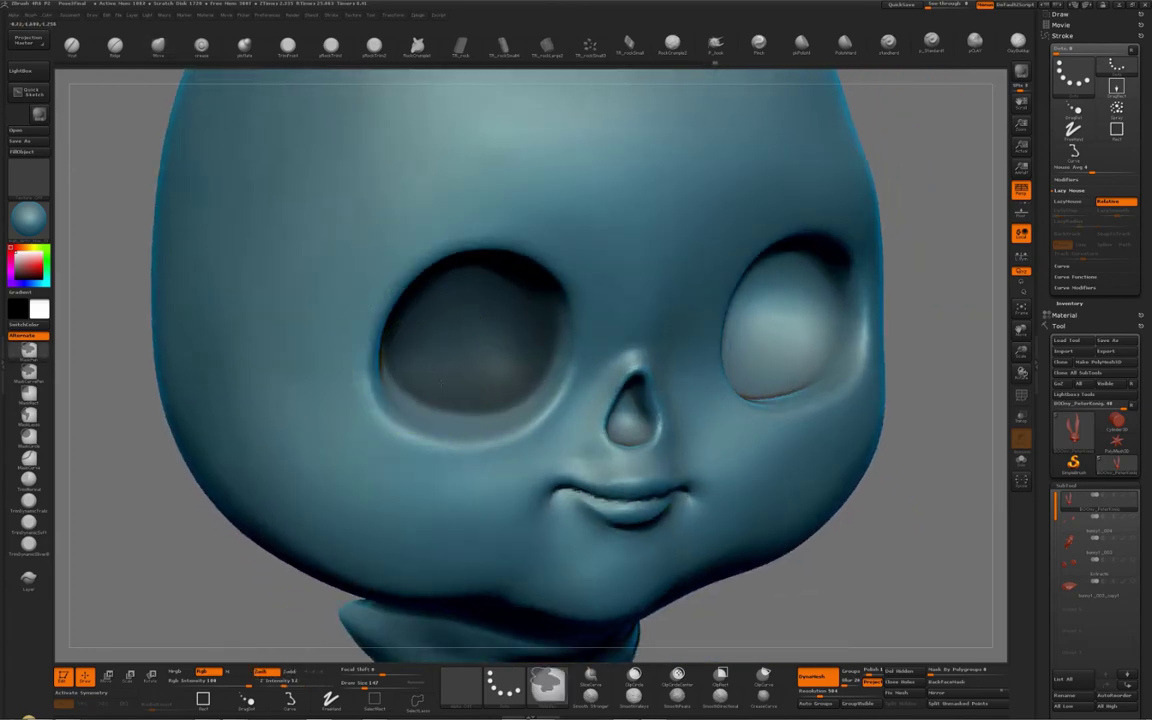
# Soften the mask's edge on the right eye socket's floor and invert the mask so only the floor stays editable.
pyautogui.keyDown('ctrl'); pyautogui.click(509, 364); pyautogui.keyUp('ctrl')
pyautogui.keyDown('ctrl'); pyautogui.click(505, 364); pyautogui.keyUp('ctrl')
pyautogui.keyDown('ctrl'); pyautogui.click(506, 366); pyautogui.keyUp('ctrl')
pyautogui.keyDown('ctrl'); pyautogui.click(503, 364); pyautogui.keyUp('ctrl')
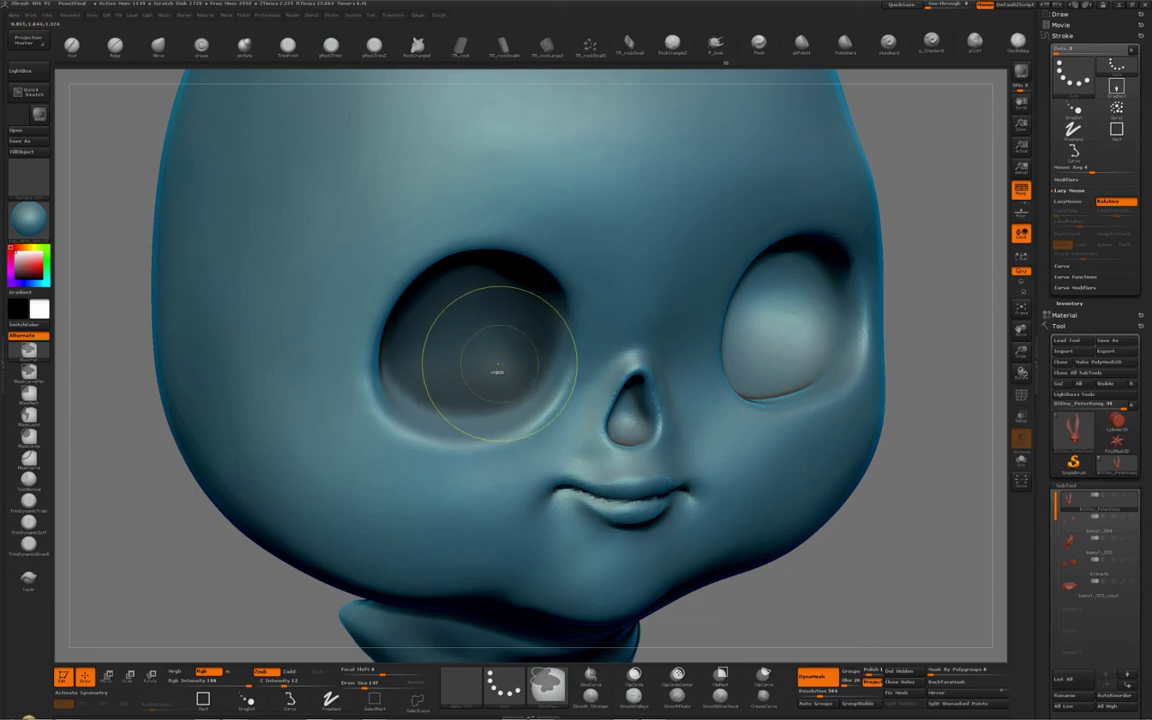
pyautogui.press('ctrl')
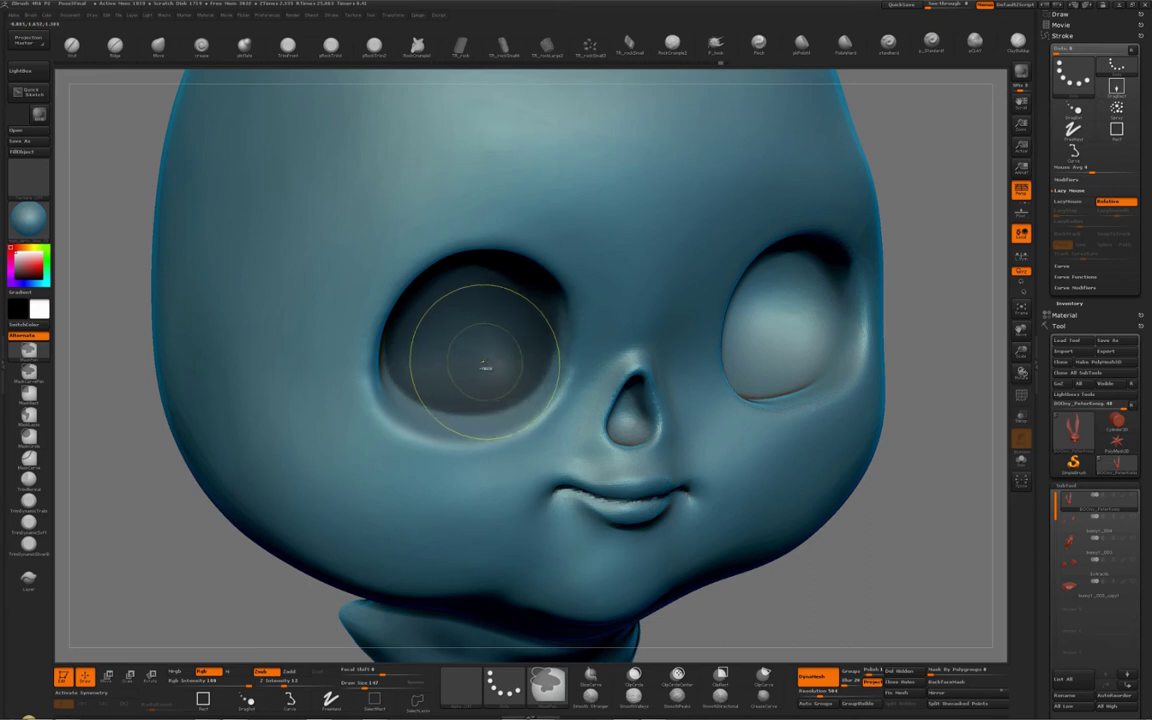
pyautogui.press('b')
pyautogui.press('m')
pyautogui.press('v')
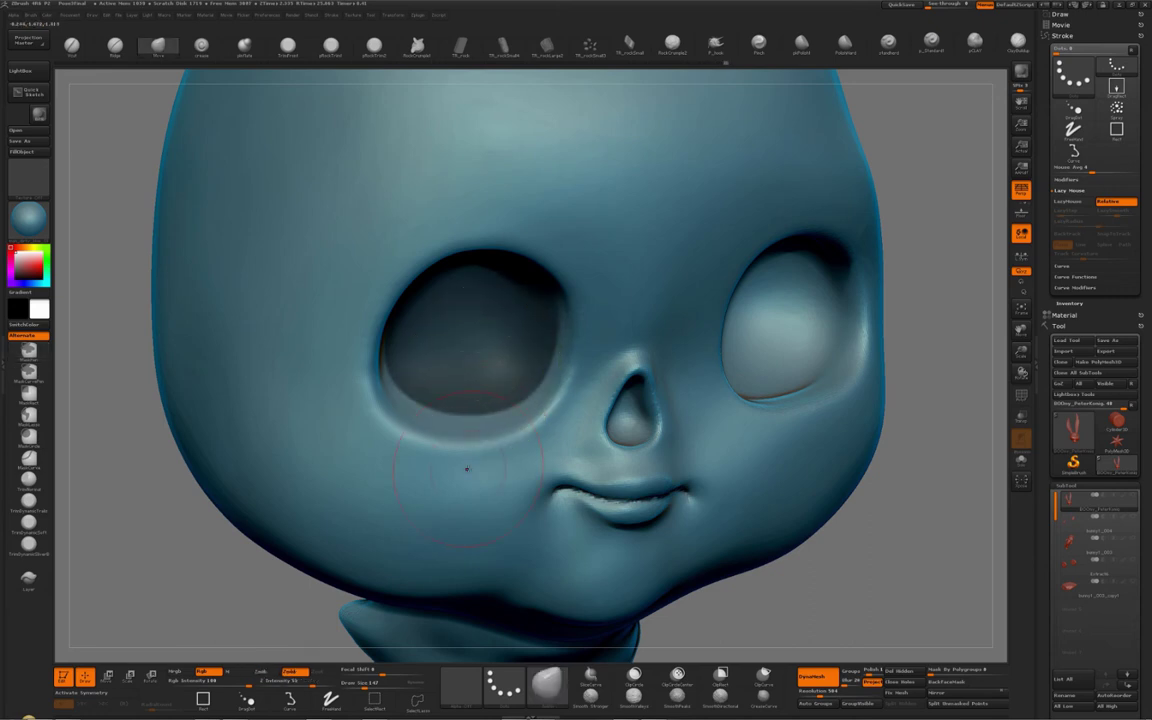
pyautogui.keyDown('ctrl'); pyautogui.click(506, 386); pyautogui.keyUp('ctrl')
pyautogui.keyDown('ctrl'); pyautogui.click(478, 346); pyautogui.keyUp('ctrl')
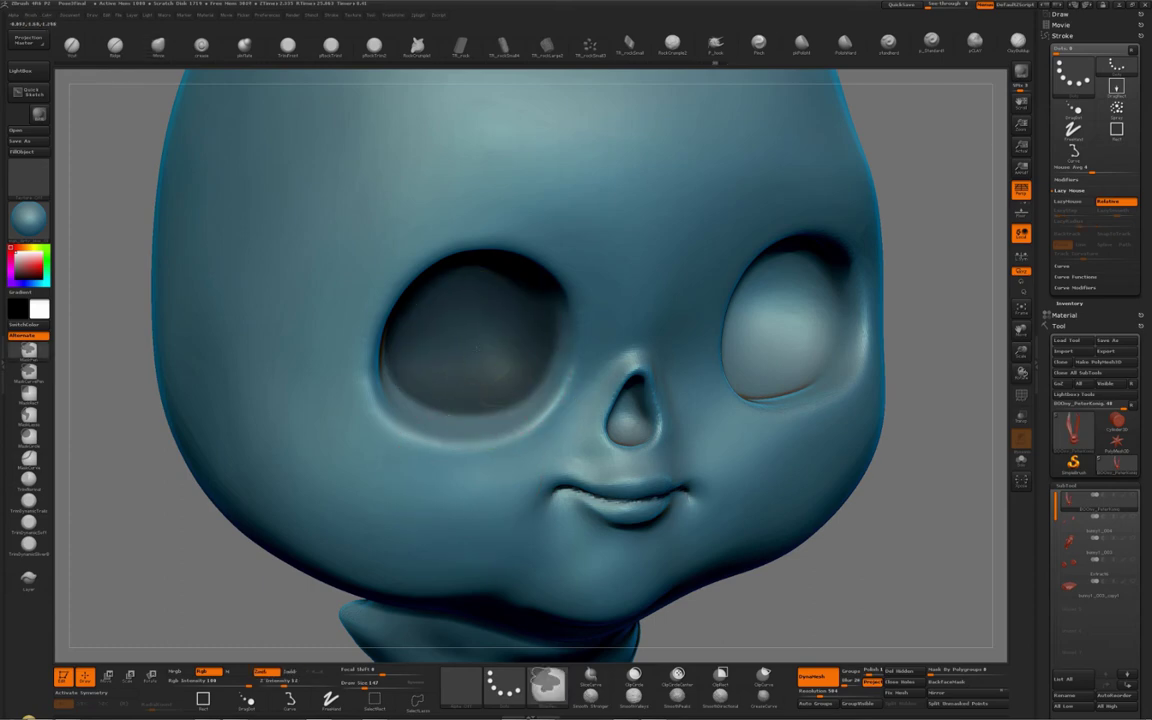
pyautogui.keyDown('ctrl'); pyautogui.click(473, 341); pyautogui.keyUp('ctrl')
pyautogui.moveTo(474, 340)
pyautogui.mouseDown(button='right')
pyautogui.moveTo(456, 307)
pyautogui.moveTo(456, 317)
pyautogui.mouseUp(button='right')
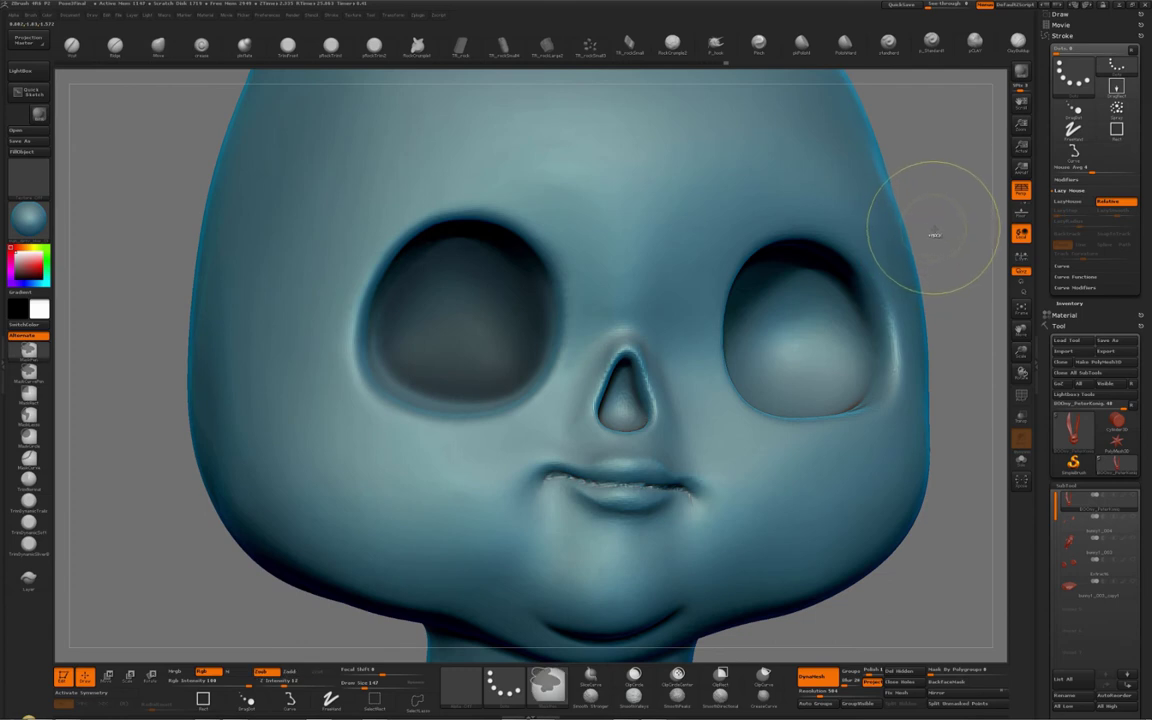
pyautogui.keyDown('ctrl'); pyautogui.click(932, 246); pyautogui.keyUp('ctrl')
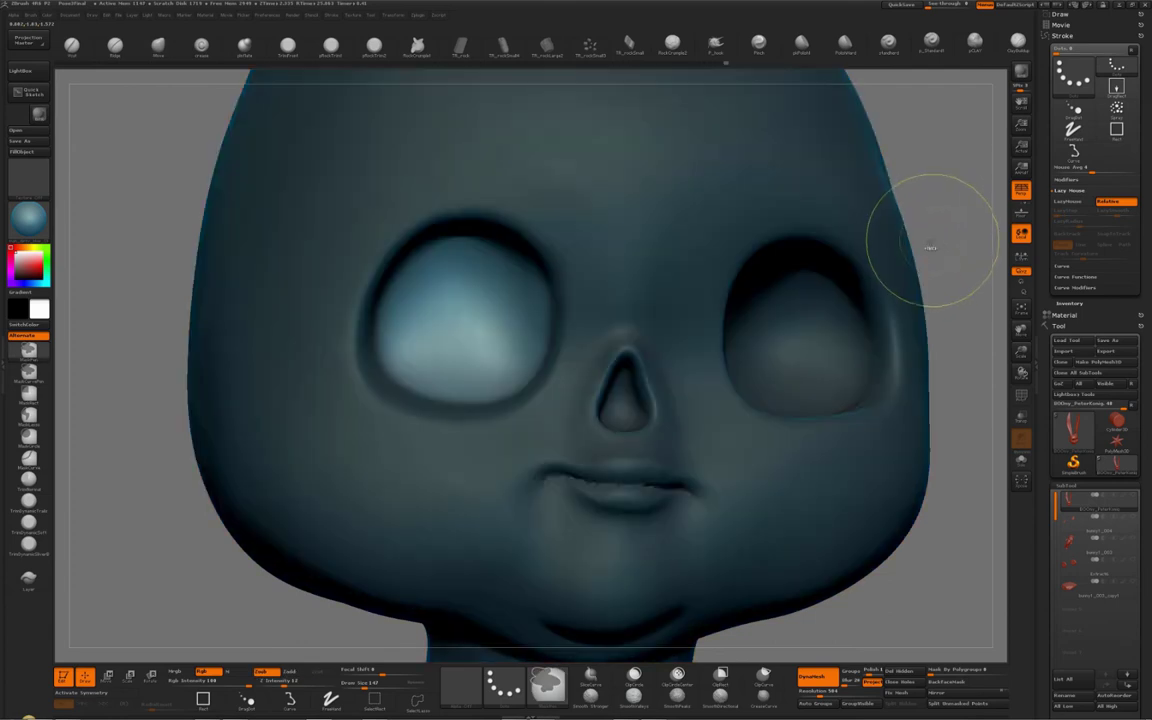
# Select the Move brush and enlarge it to draw size 231 for the unmasked right eye socket floor.
pyautogui.press('b')
pyautogui.press('m')
pyautogui.press('v')
pyautogui.moveTo(428, 328)
pyautogui.mouseDown(button='right')
pyautogui.moveTo(446, 338)
pyautogui.moveTo(442, 358)
pyautogui.mouseUp(button='right')
pyautogui.press('s')
pyautogui.moveTo(440, 309); pyautogui.dragTo(446, 309)
pyautogui.moveTo(446, 274); pyautogui.dragTo(457, 357, button='right')
# Clear the canvas, redraw the rabbit model in Edit mode and reframe its right eye socket.
pyautogui.press('t')
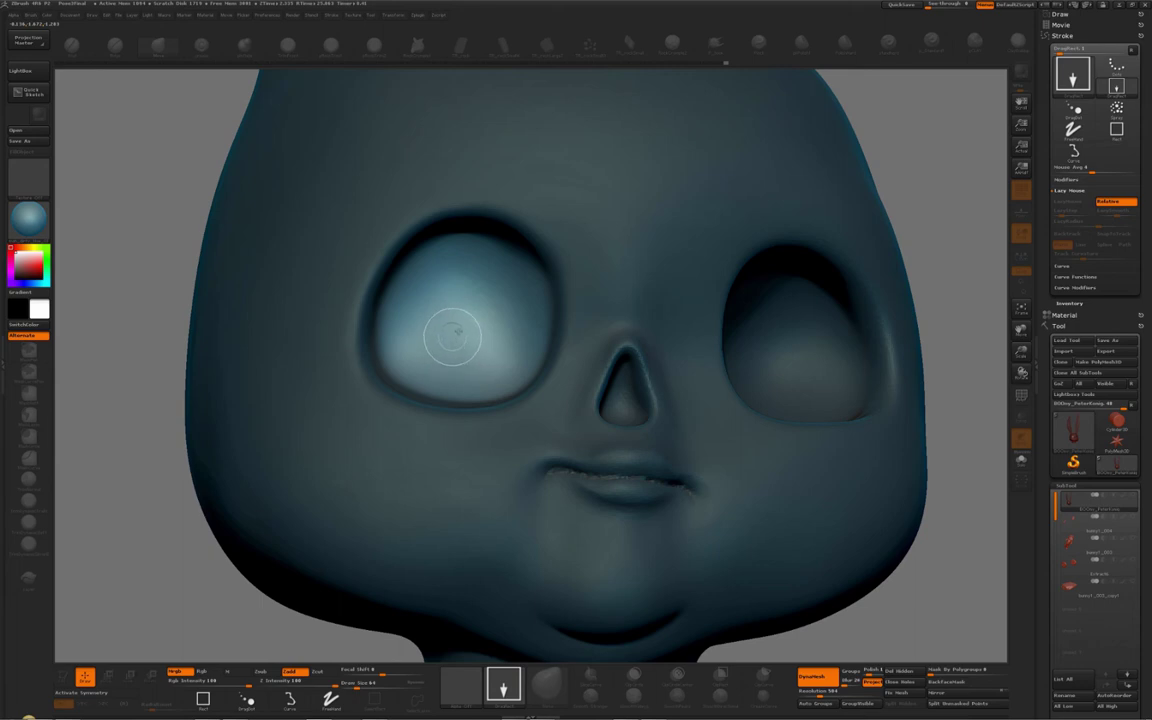
pyautogui.hotkey('ctrl', 'n')
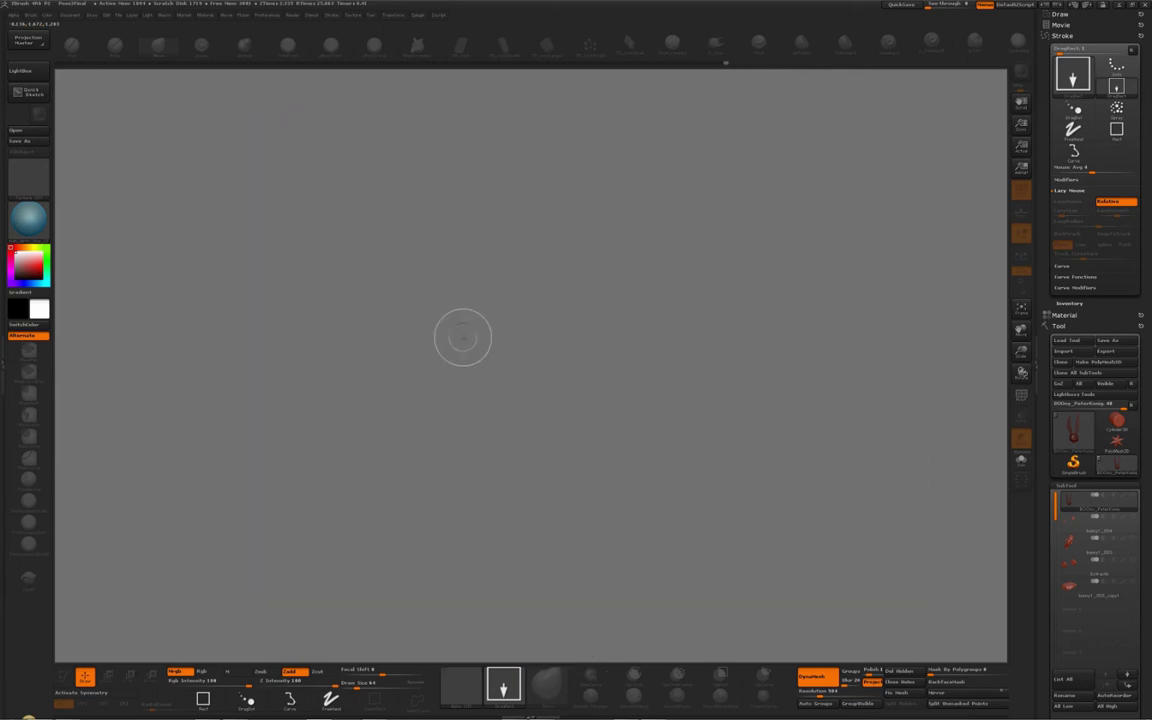
pyautogui.moveTo(471, 361); pyautogui.dragTo(474, 604)
pyautogui.press('t')
pyautogui.press('f')
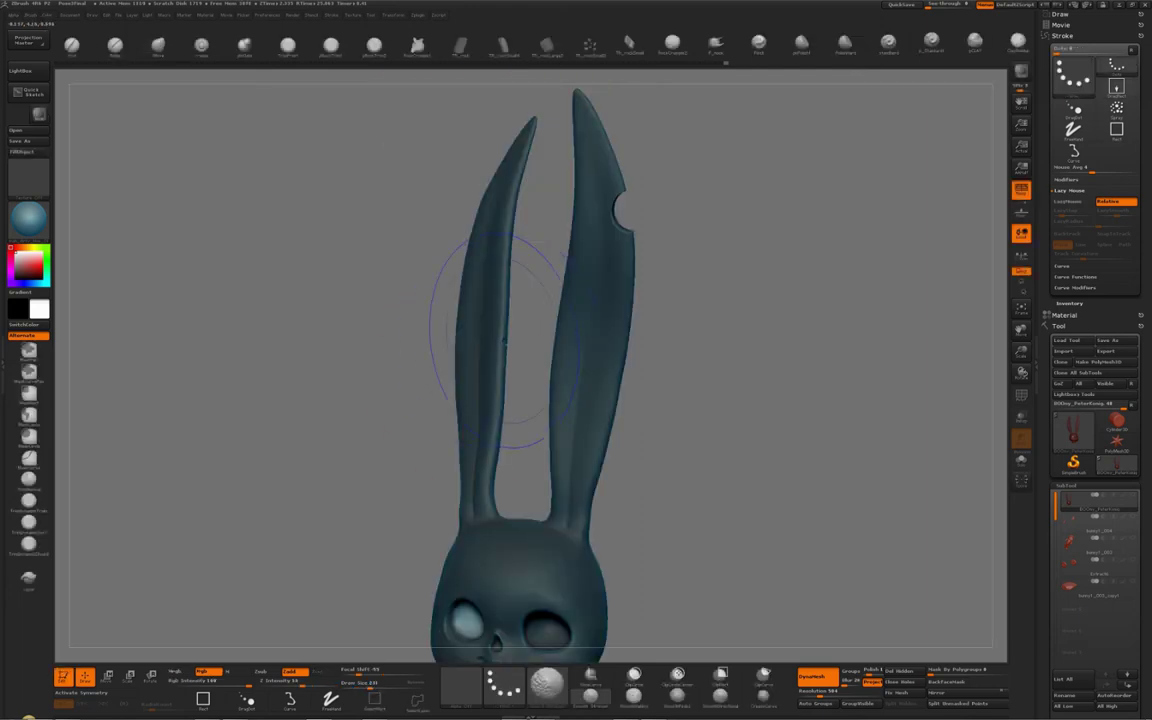
pyautogui.keyDown('alt'); pyautogui.moveTo(494, 422); pyautogui.dragTo(502, 480); pyautogui.keyUp('alt')
pyautogui.keyDown('alt'); pyautogui.moveTo(505, 600); pyautogui.dragTo(475, 120, button='right'); pyautogui.keyUp('alt')
pyautogui.moveTo(400, 372)
pyautogui.mouseDown(button='right')
pyautogui.moveTo(475, 366)
pyautogui.moveTo(442, 443)
pyautogui.moveTo(514, 402)
pyautogui.mouseUp(button='right')
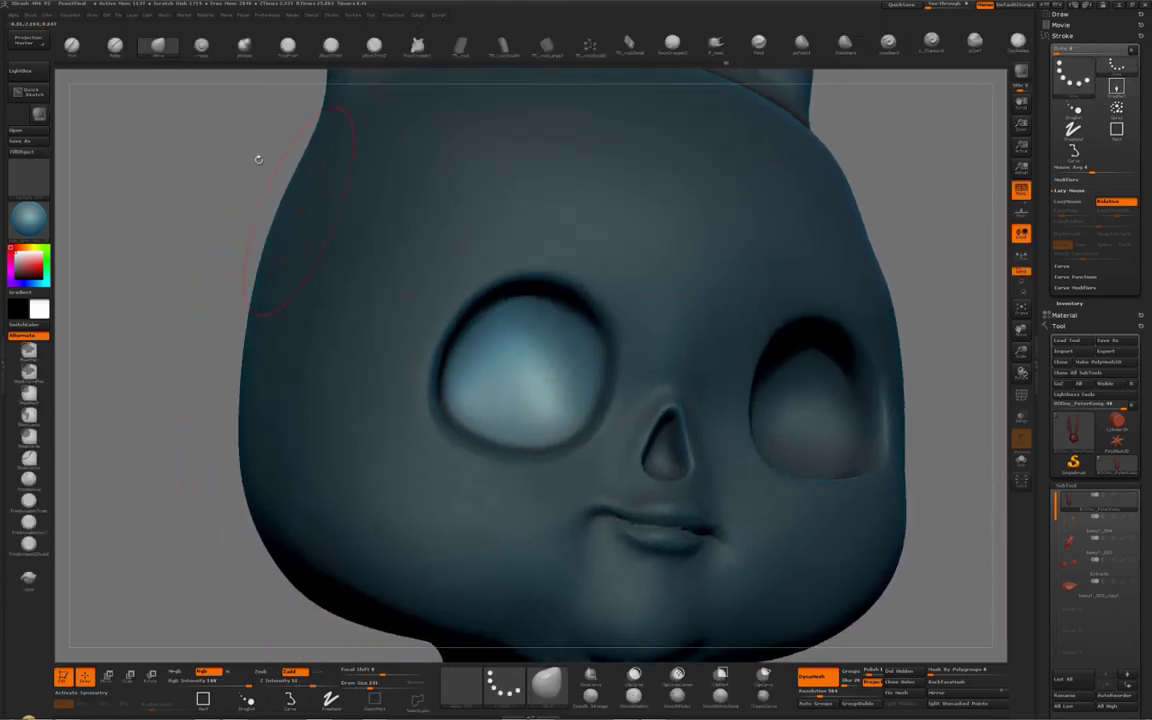
# Place a Move transpose line on the unmasked right eye patch and reposition the patch inside the head.
pyautogui.press('w')
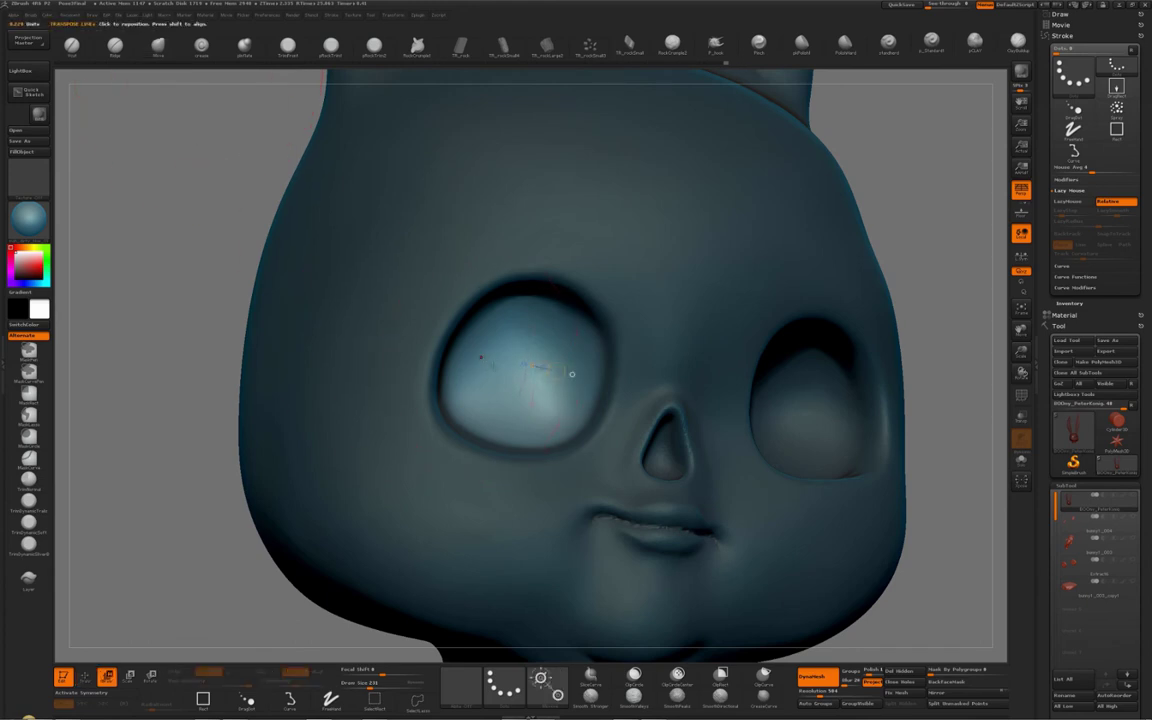
pyautogui.click(521, 386)
pyautogui.moveTo(521, 386); pyautogui.dragTo(528, 363, button='right')
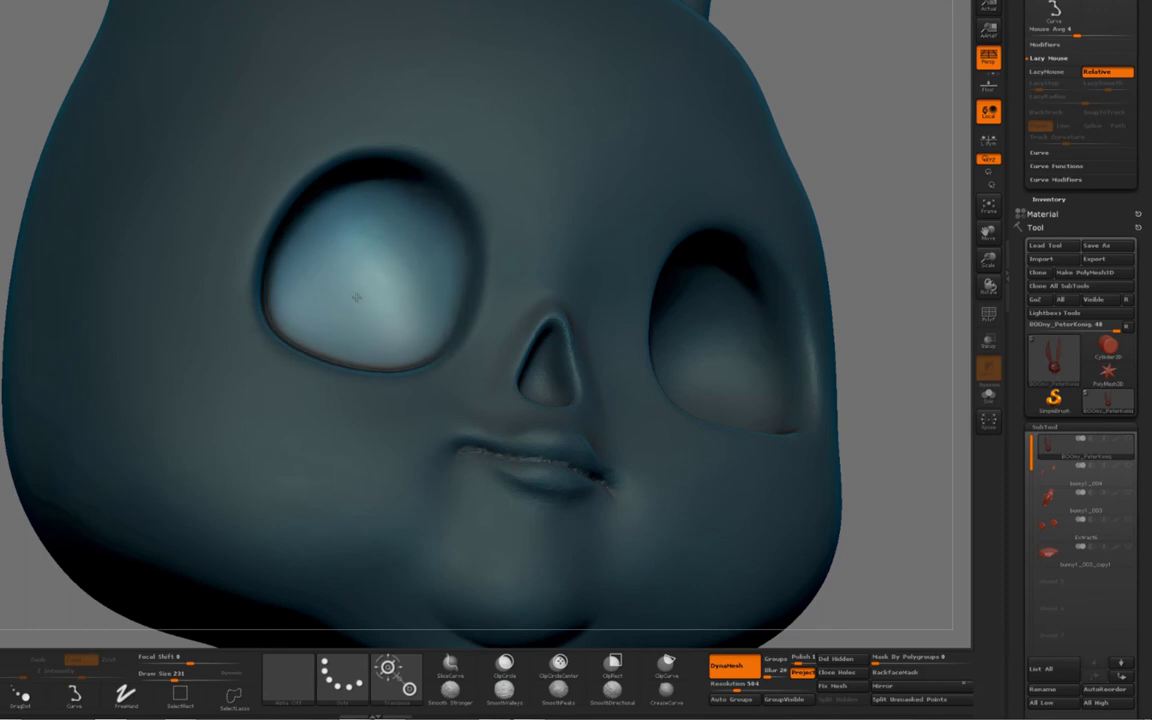
pyautogui.moveTo(372, 283)
pyautogui.mouseDown()
pyautogui.moveTo(380, 276)
pyautogui.moveTo(374, 285)
pyautogui.mouseUp()
pyautogui.moveTo(376, 292); pyautogui.dragTo(436, 286, button='right')
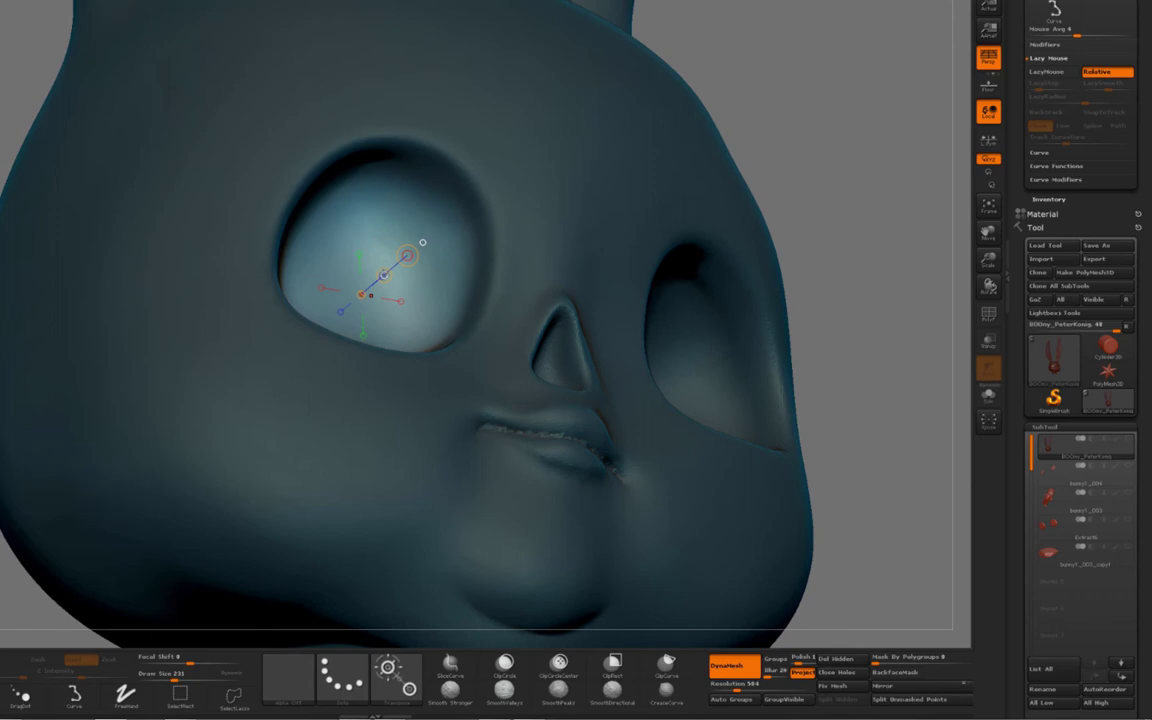
pyautogui.moveTo(384, 275)
pyautogui.mouseDown()
pyautogui.moveTo(377, 283)
pyautogui.moveTo(389, 261)
pyautogui.mouseUp()
pyautogui.moveTo(422, 242); pyautogui.dragTo(398, 269, button='right')
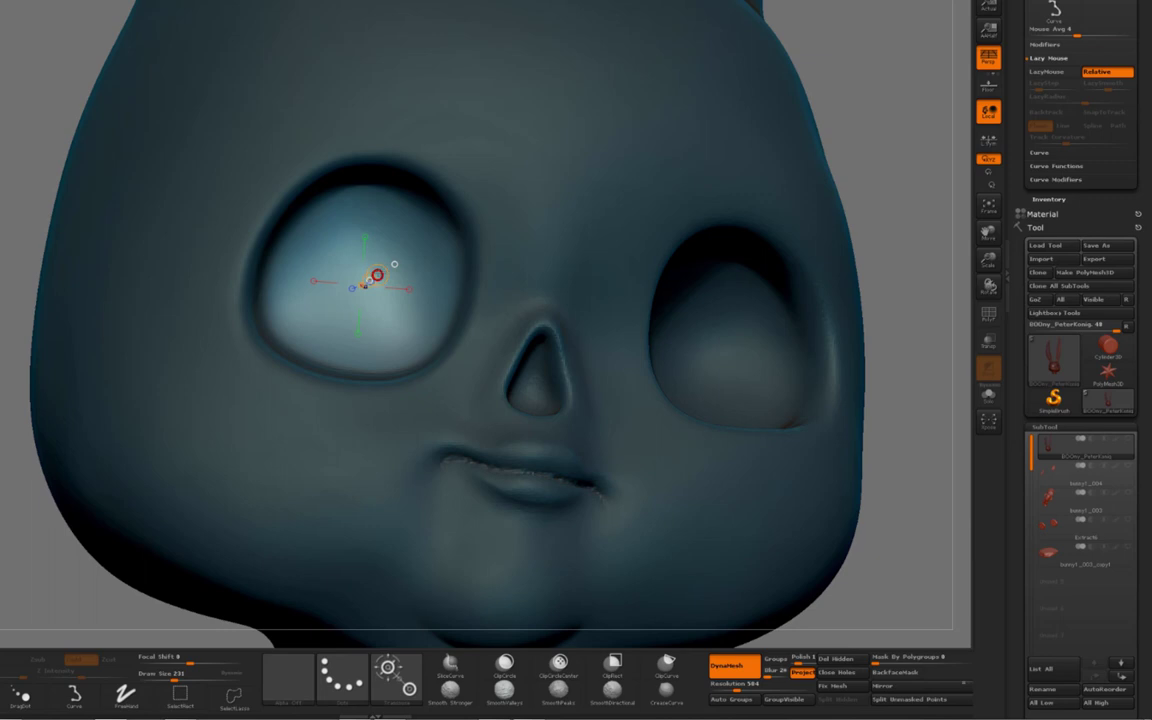
pyautogui.moveTo(383, 271); pyautogui.dragTo(394, 265)
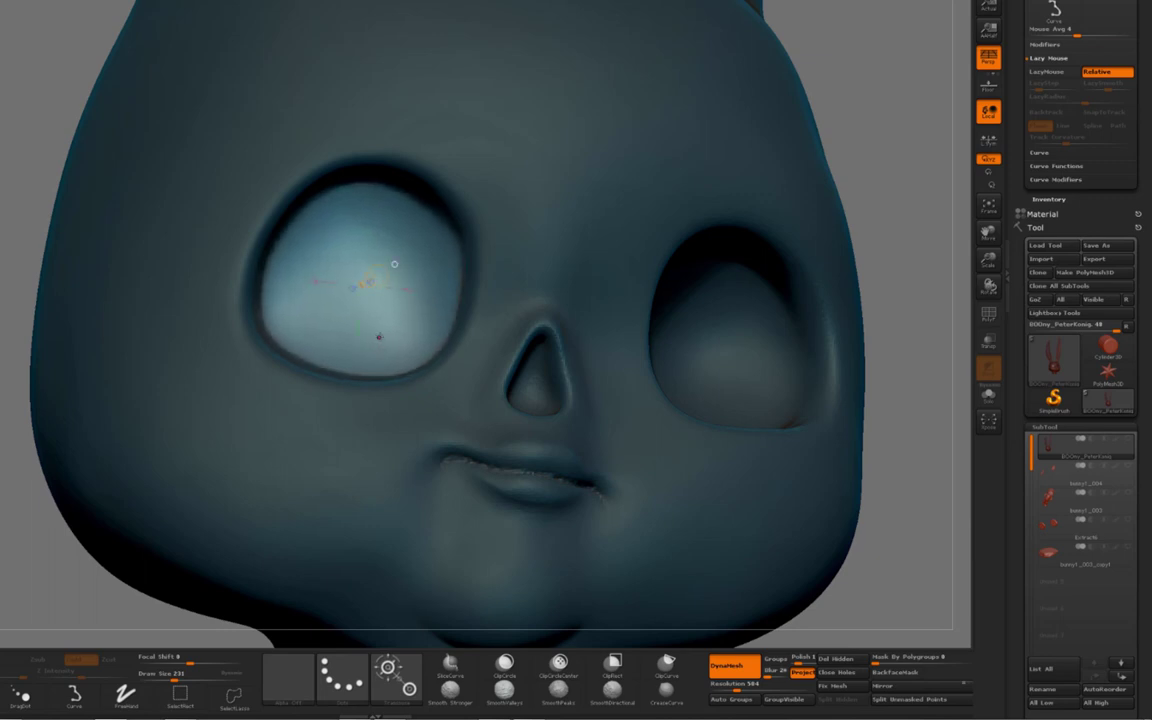
pyautogui.moveTo(394, 264); pyautogui.dragTo(337, 213, button='right')
pyautogui.moveTo(344, 232); pyautogui.dragTo(357, 272)
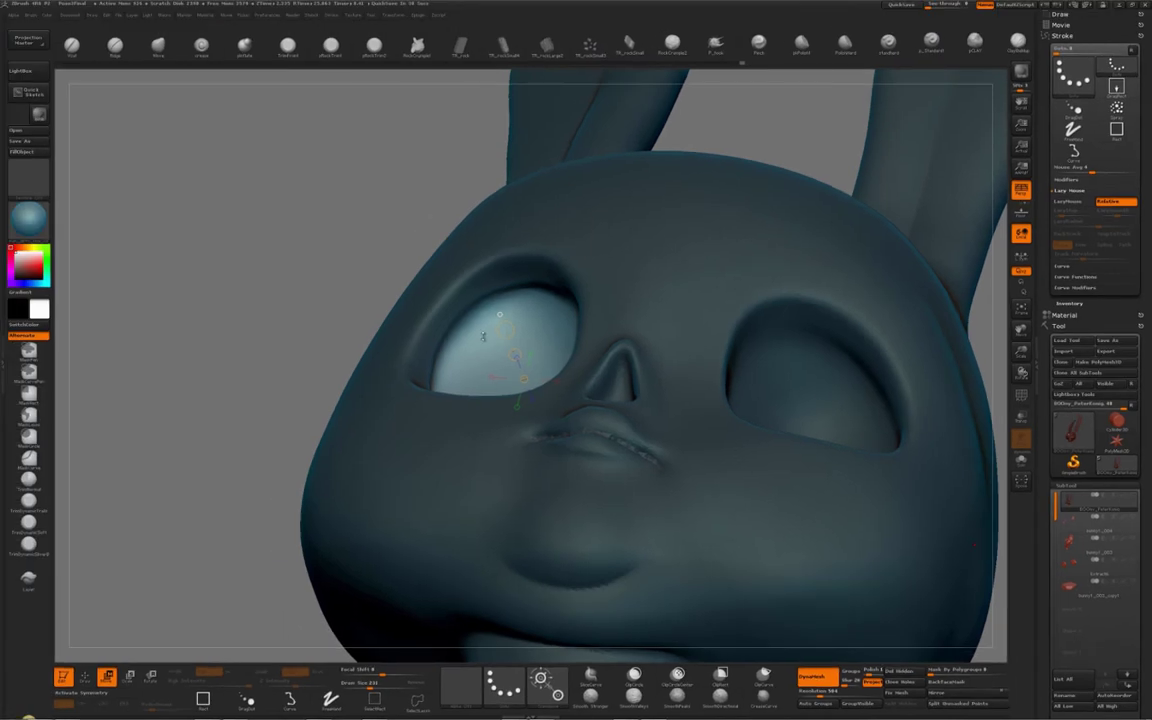
# Return to Draw mode, reduce the Move brush's draw size and check the unmasked socket floor from several angles.
pyautogui.moveTo(483, 350)
pyautogui.mouseDown(button='right')
pyautogui.moveTo(450, 348)
pyautogui.moveTo(481, 355)
pyautogui.moveTo(506, 325)
pyautogui.mouseUp(button='right')
pyautogui.press('q')
pyautogui.press('space')
pyautogui.press('s')
pyautogui.moveTo(507, 338); pyautogui.dragTo(503, 338)
pyautogui.moveTo(503, 336)
pyautogui.mouseDown(button='right')
pyautogui.moveTo(512, 303)
pyautogui.moveTo(588, 291)
pyautogui.moveTo(510, 312)
pyautogui.mouseUp(button='right')
pyautogui.moveTo(478, 354)
pyautogui.mouseDown(button='right')
pyautogui.moveTo(444, 418)
pyautogui.moveTo(447, 462)
pyautogui.mouseUp(button='right')
pyautogui.moveTo(442, 398)
pyautogui.mouseDown(button='right')
pyautogui.moveTo(478, 440)
pyautogui.moveTo(483, 470)
pyautogui.moveTo(480, 385)
pyautogui.moveTo(500, 353)
pyautogui.moveTo(497, 302)
pyautogui.moveTo(492, 322)
pyautogui.mouseUp(button='right')
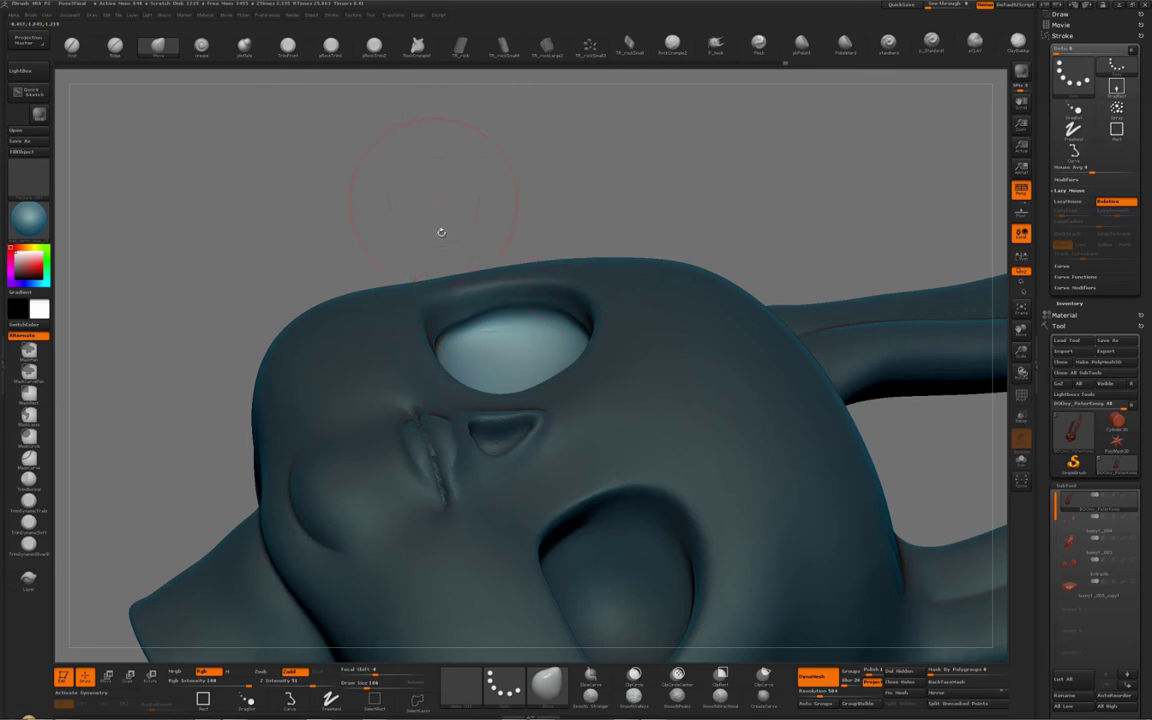
# Remove the inverted mask and update the DynaMesh of the reshaped head.
pyautogui.keyDown('ctrl'); pyautogui.moveTo(438, 212); pyautogui.dragTo(476, 225); pyautogui.keyUp('ctrl')
pyautogui.keyDown('ctrl'); pyautogui.moveTo(517, 272); pyautogui.dragTo(518, 274); pyautogui.keyUp('ctrl')
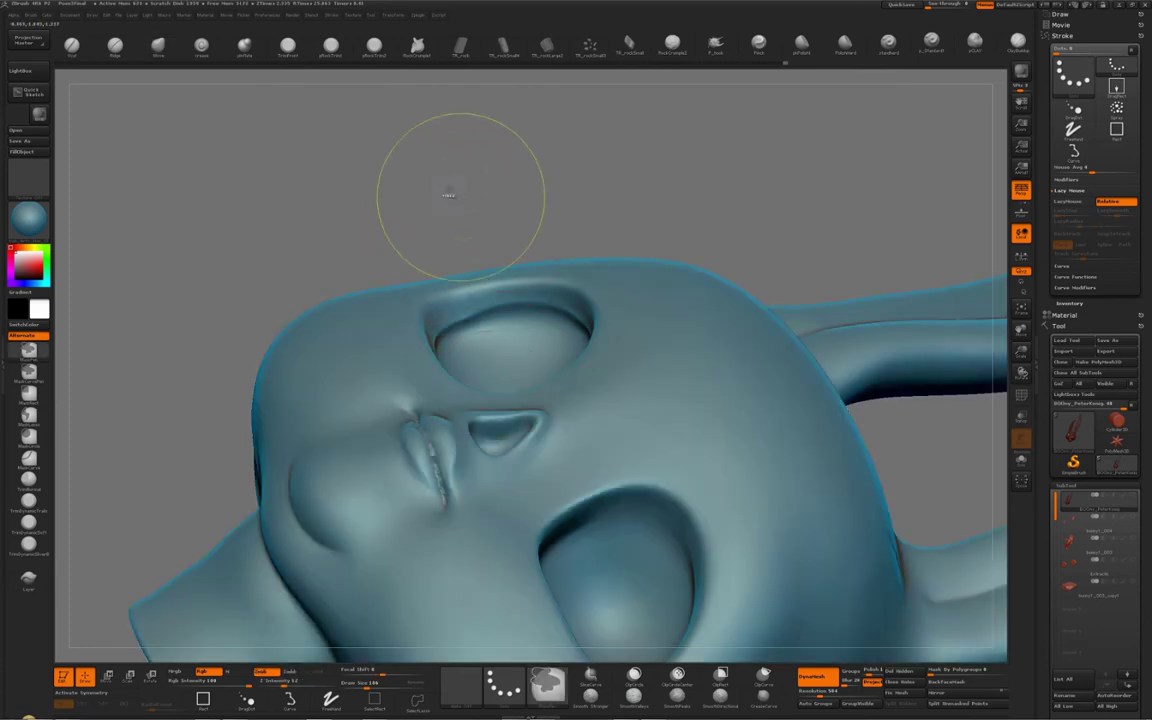
pyautogui.keyDown('ctrl'); pyautogui.moveTo(420, 178); pyautogui.dragTo(487, 249); pyautogui.keyUp('ctrl')
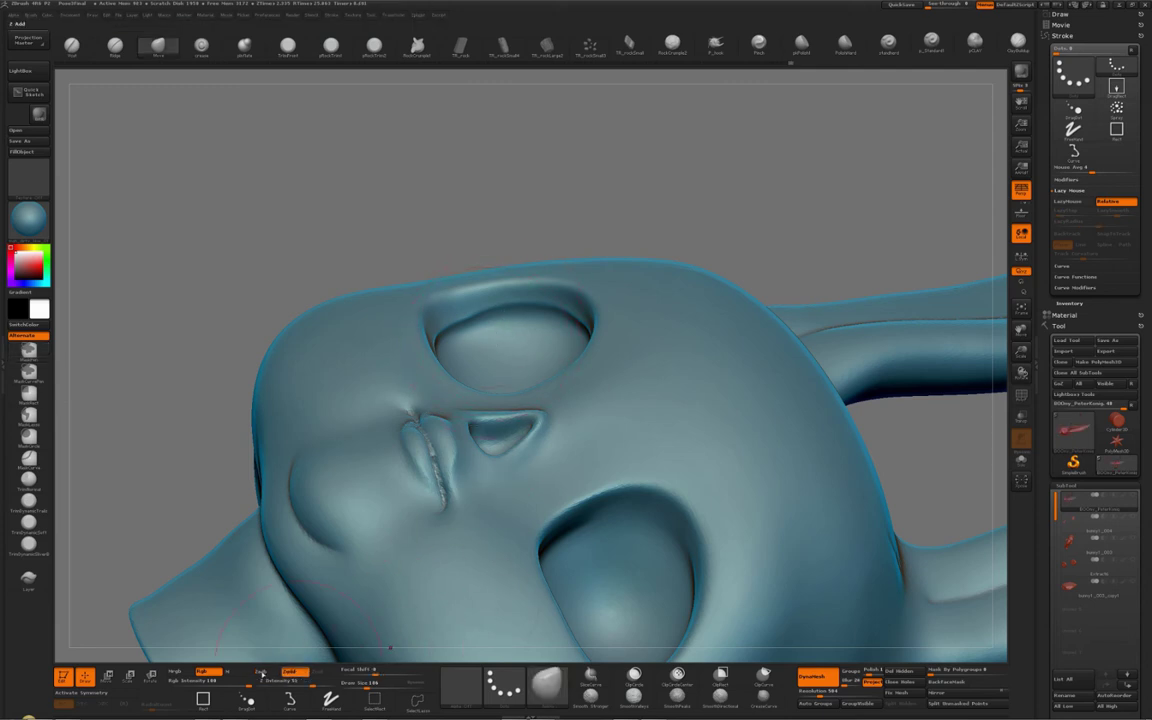
# Lower the Smooth brush's intensity and reduce the draw size for refining the right eye socket.
pyautogui.moveTo(332, 681)
pyautogui.keyDown('shift'); pyautogui.mouseDown()
pyautogui.moveTo(297, 681)
pyautogui.moveTo(317, 684)
pyautogui.mouseUp(); pyautogui.keyUp('shift')
pyautogui.moveTo(495, 342); pyautogui.dragTo(486, 353, button='right')
pyautogui.press('s')
pyautogui.moveTo(490, 341); pyautogui.dragTo(430, 322)
pyautogui.moveTo(440, 322)
pyautogui.mouseDown(button='right')
pyautogui.moveTo(520, 314)
pyautogui.moveTo(604, 340)
pyautogui.moveTo(510, 332)
pyautogui.moveTo(490, 346)
pyautogui.mouseUp(button='right')
# Smooth the rim and inner walls of the right eye socket from several angles.
pyautogui.moveTo(485, 413); pyautogui.dragTo(478, 440, button='right')
pyautogui.keyDown('shift'); pyautogui.moveTo(463, 350); pyautogui.dragTo(467, 402); pyautogui.keyUp('shift')
pyautogui.keyDown('shift'); pyautogui.moveTo(535, 489); pyautogui.dragTo(514, 463); pyautogui.keyUp('shift')
pyautogui.moveTo(514, 463); pyautogui.dragTo(581, 486, button='right')
pyautogui.keyDown('shift'); pyautogui.moveTo(581, 488); pyautogui.dragTo(543, 467); pyautogui.keyUp('shift')
pyautogui.moveTo(543, 467)
pyautogui.mouseDown(button='right')
pyautogui.moveTo(545, 330)
pyautogui.moveTo(665, 365)
pyautogui.moveTo(705, 430)
pyautogui.moveTo(614, 410)
pyautogui.moveTo(579, 318)
pyautogui.moveTo(507, 260)
pyautogui.mouseUp(button='right')
pyautogui.moveTo(501, 389); pyautogui.dragTo(542, 379, button='right')
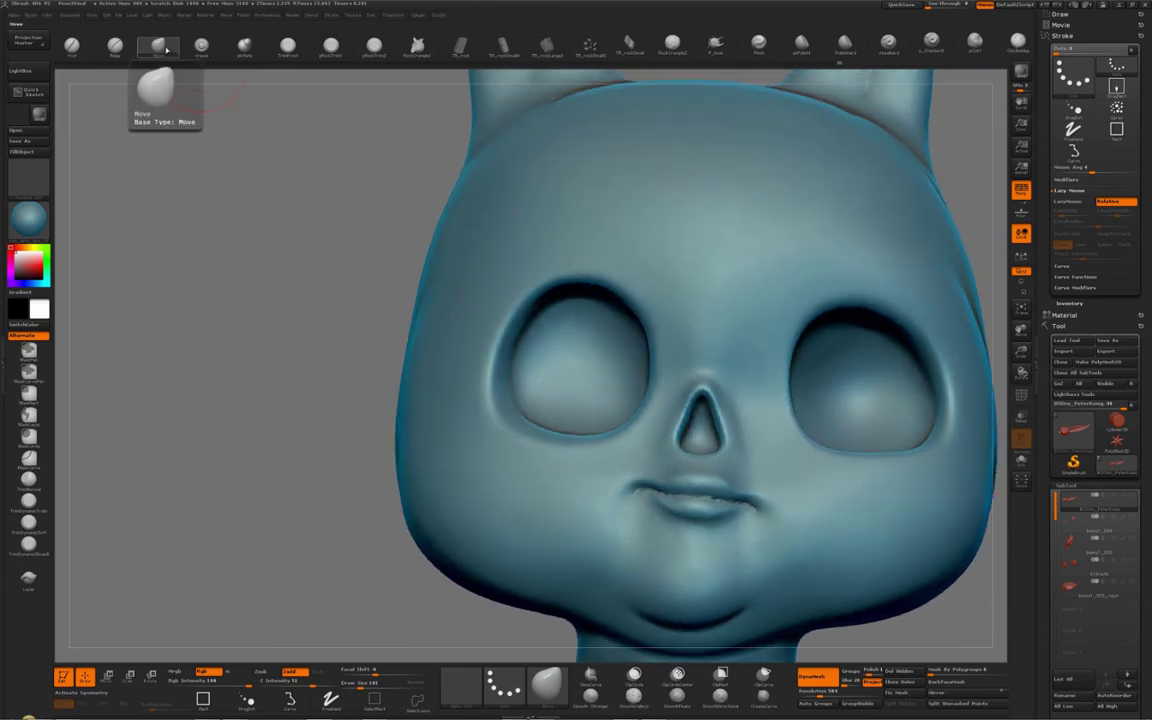
# Select the Move brush and reduce its draw size to adjust the right eye socket's rim.
pyautogui.click(160, 46)
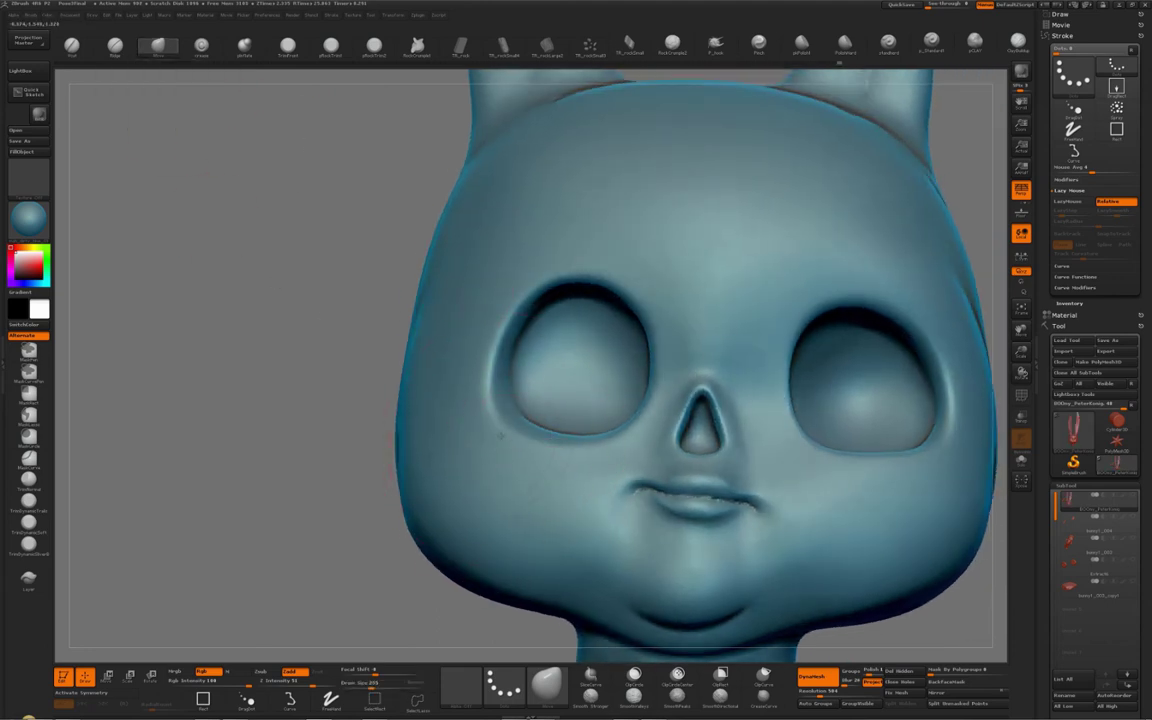
pyautogui.moveTo(537, 380); pyautogui.dragTo(543, 385, button='right')
pyautogui.press('s')
pyautogui.moveTo(554, 388); pyautogui.dragTo(538, 387)
pyautogui.moveTo(536, 385)
pyautogui.mouseDown(button='right')
pyautogui.moveTo(548, 382)
pyautogui.moveTo(545, 392)
pyautogui.mouseUp(button='right')
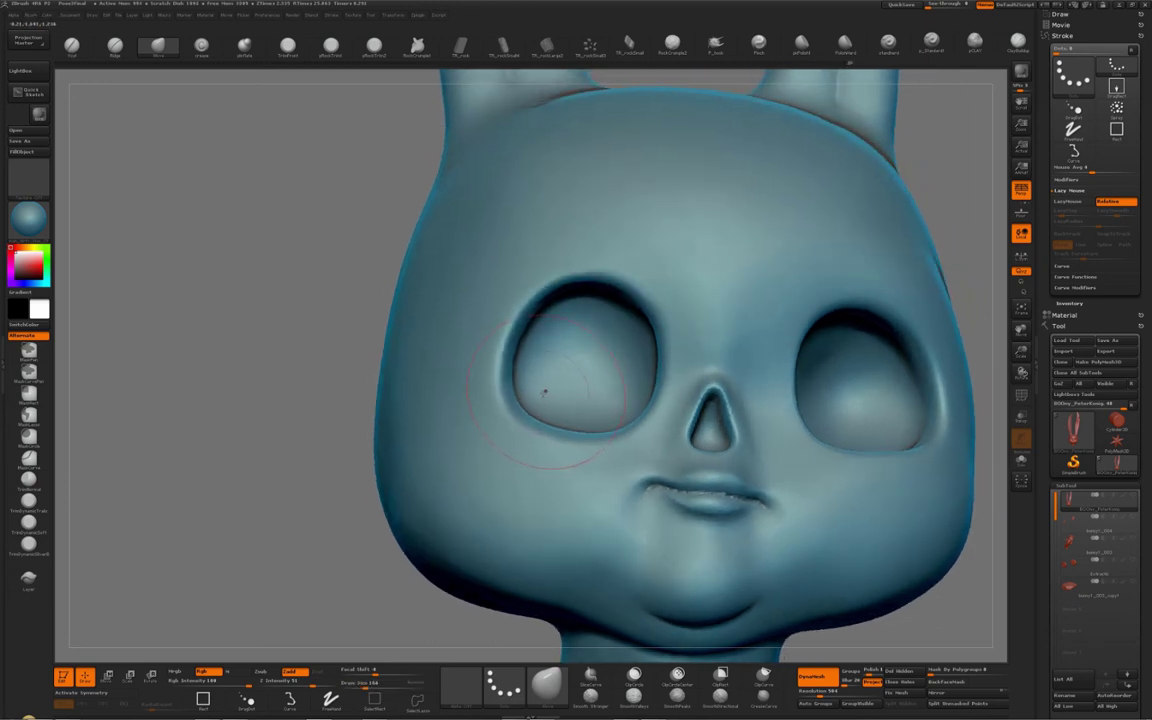
# Enlarge the Move brush to a draw size of 263 and reshape the brow area above the right eye socket.
pyautogui.moveTo(546, 268); pyautogui.dragTo(522, 288, button='right')
pyautogui.press('s')
pyautogui.moveTo(523, 289); pyautogui.dragTo(561, 270)
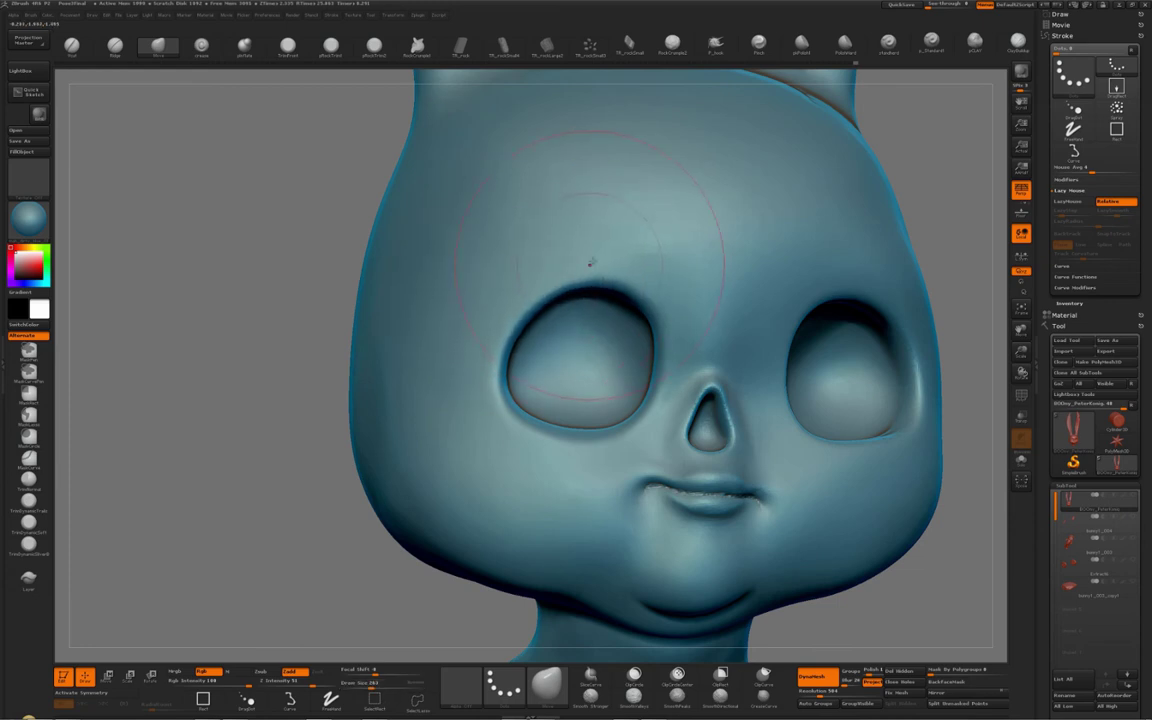
pyautogui.moveTo(606, 252); pyautogui.dragTo(574, 228, button='right')
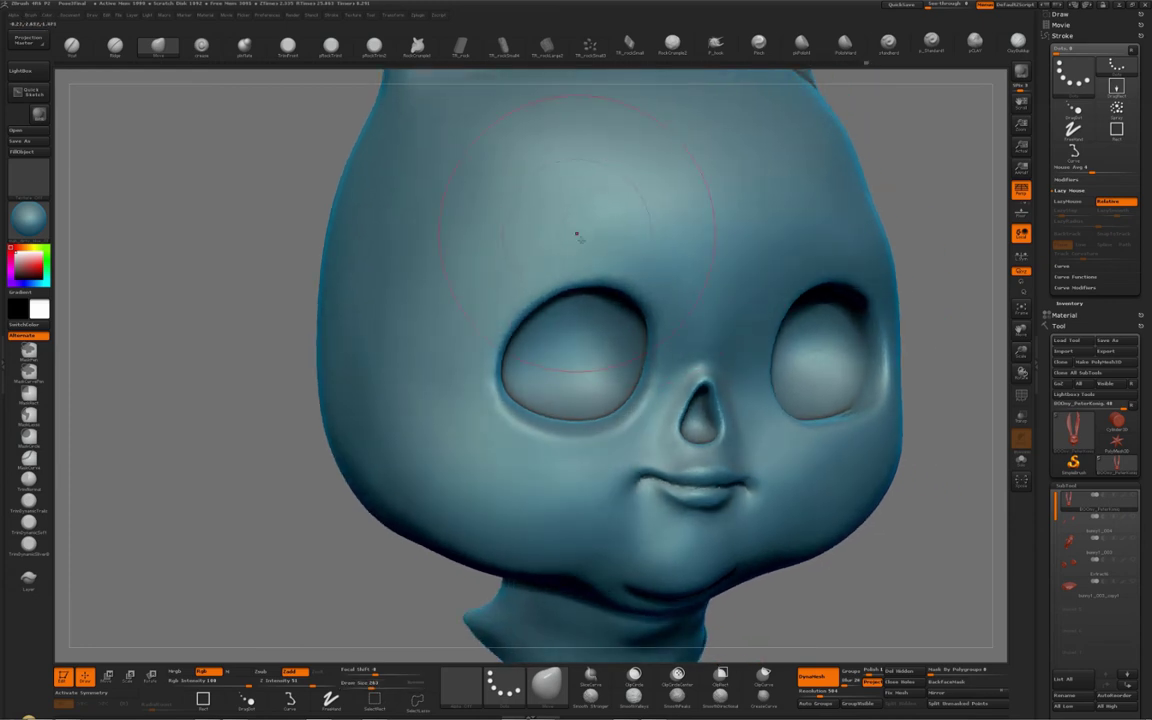
# Set the draw size to 147 and reshape the outer edge of the right eye socket in side and underside views.
pyautogui.moveTo(632, 318); pyautogui.dragTo(599, 327, button='right')
pyautogui.press('s')
pyautogui.moveTo(600, 332); pyautogui.dragTo(591, 333)
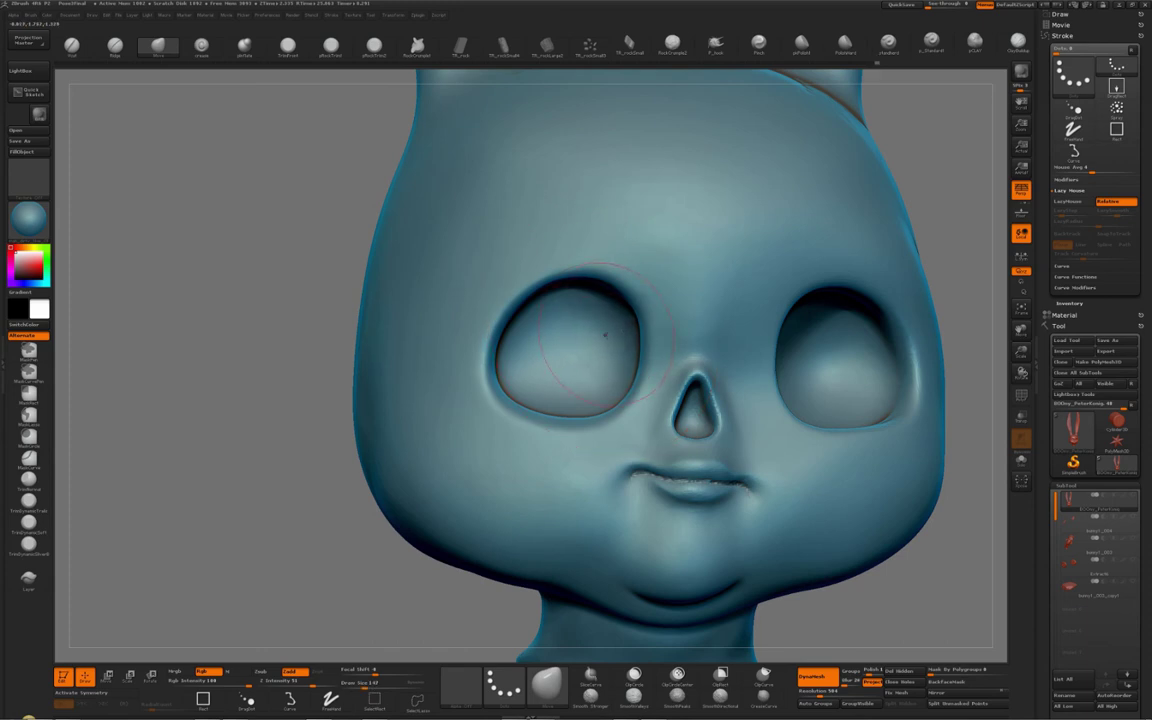
pyautogui.moveTo(499, 312); pyautogui.dragTo(640, 235, button='right')
pyautogui.moveTo(516, 264); pyautogui.dragTo(541, 252, button='right')
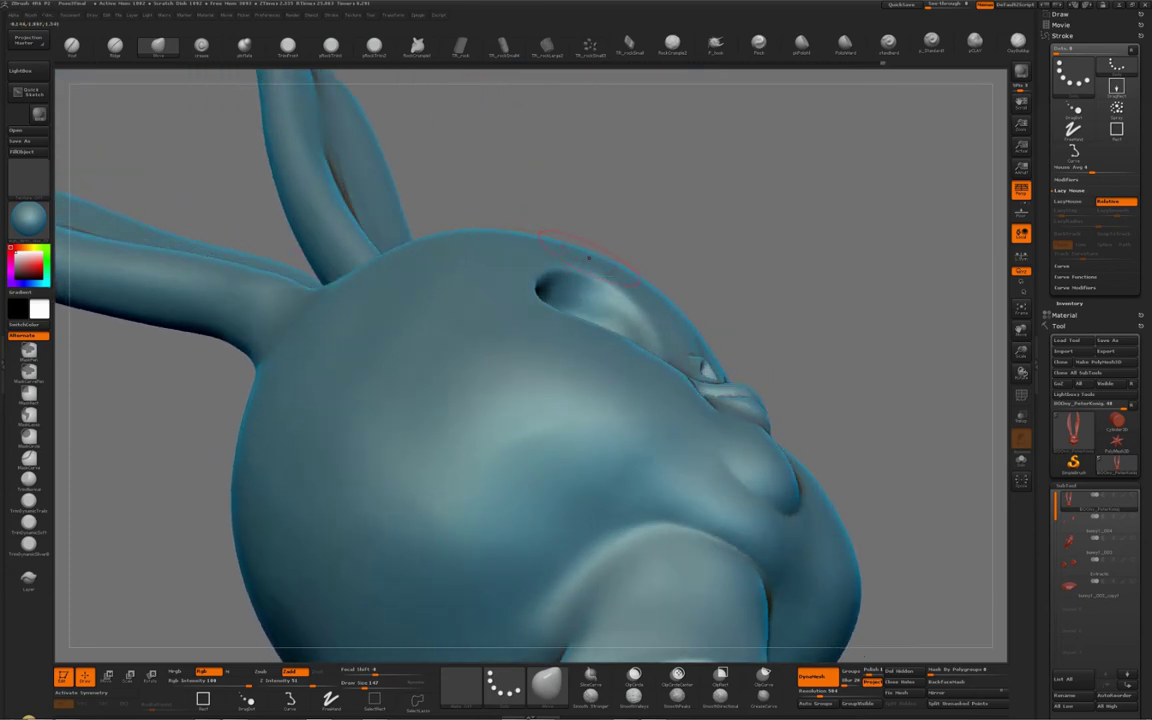
pyautogui.moveTo(561, 298)
pyautogui.mouseDown(button='right')
pyautogui.moveTo(544, 380)
pyautogui.moveTo(571, 374)
pyautogui.moveTo(582, 278)
pyautogui.mouseUp(button='right')
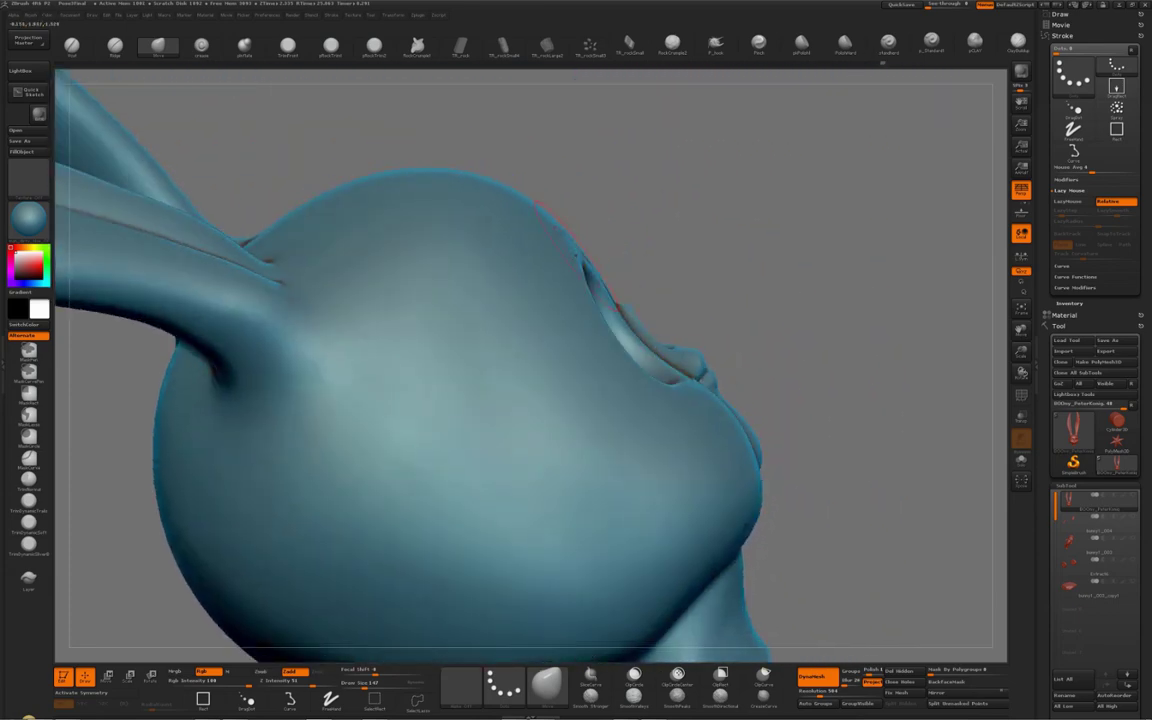
pyautogui.moveTo(781, 358)
pyautogui.mouseDown(button='right')
pyautogui.moveTo(600, 356)
pyautogui.moveTo(568, 328)
pyautogui.moveTo(589, 335)
pyautogui.moveTo(593, 366)
pyautogui.mouseUp(button='right')
# Set the draw size to 123 and refine the outline of the right eye socket with the Move brush.
pyautogui.press('s')
pyautogui.click(608, 394)
pyautogui.moveTo(610, 352)
pyautogui.mouseDown(button='right')
pyautogui.moveTo(558, 321)
pyautogui.moveTo(527, 353)
pyautogui.moveTo(473, 345)
pyautogui.moveTo(517, 369)
pyautogui.mouseUp(button='right')
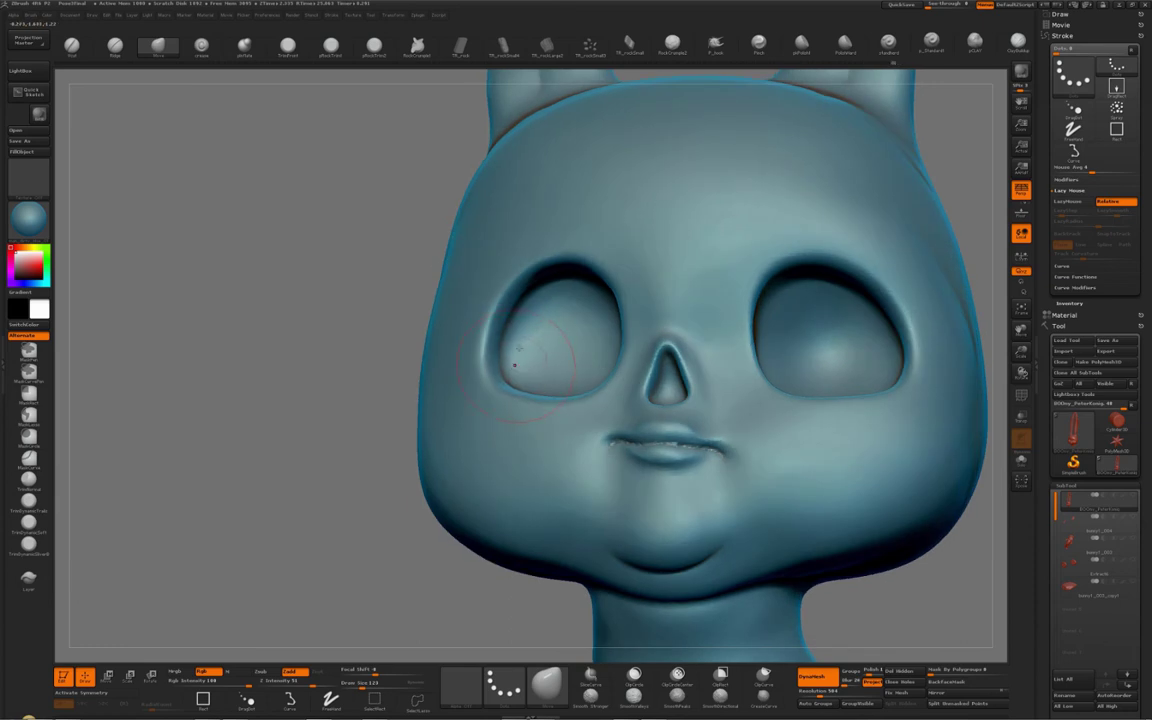
pyautogui.moveTo(523, 352)
pyautogui.mouseDown(button='right')
pyautogui.moveTo(526, 381)
pyautogui.moveTo(541, 374)
pyautogui.moveTo(532, 348)
pyautogui.moveTo(572, 342)
pyautogui.moveTo(581, 281)
pyautogui.mouseUp(button='right')
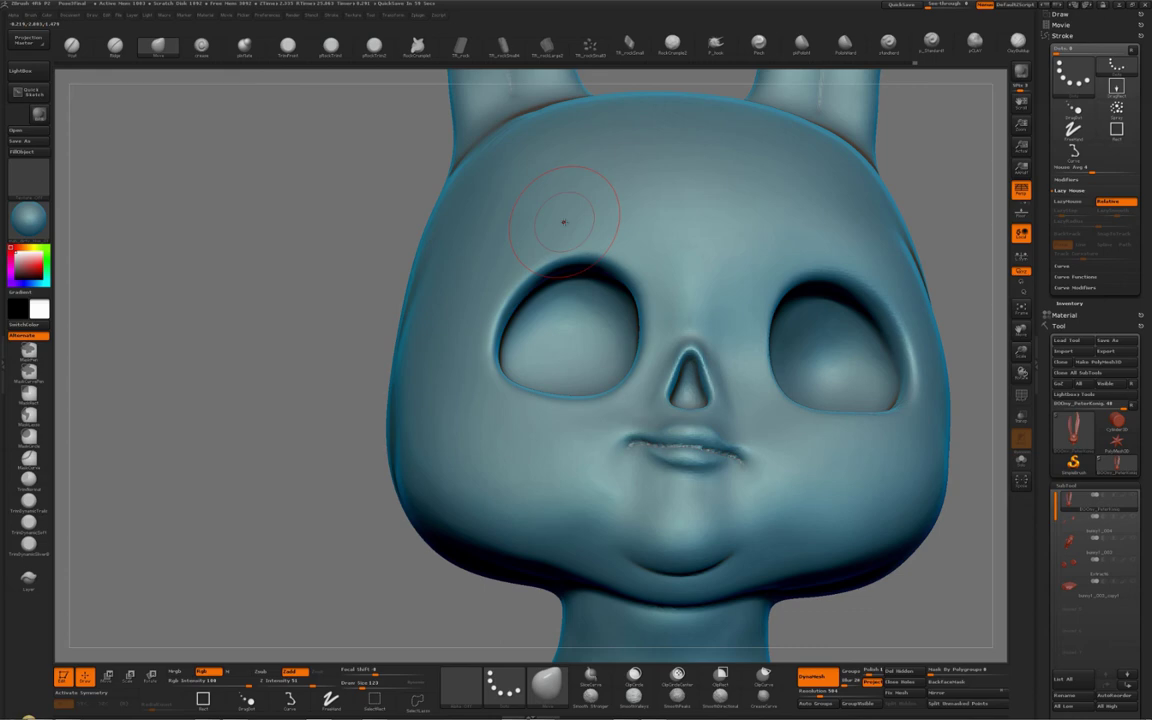
pyautogui.moveTo(560, 251)
pyautogui.mouseDown(button='right')
pyautogui.moveTo(563, 234)
pyautogui.moveTo(571, 318)
pyautogui.moveTo(577, 300)
pyautogui.mouseUp(button='right')
pyautogui.moveTo(577, 300); pyautogui.dragTo(606, 322, button='right')
pyautogui.rightClick(606, 322)
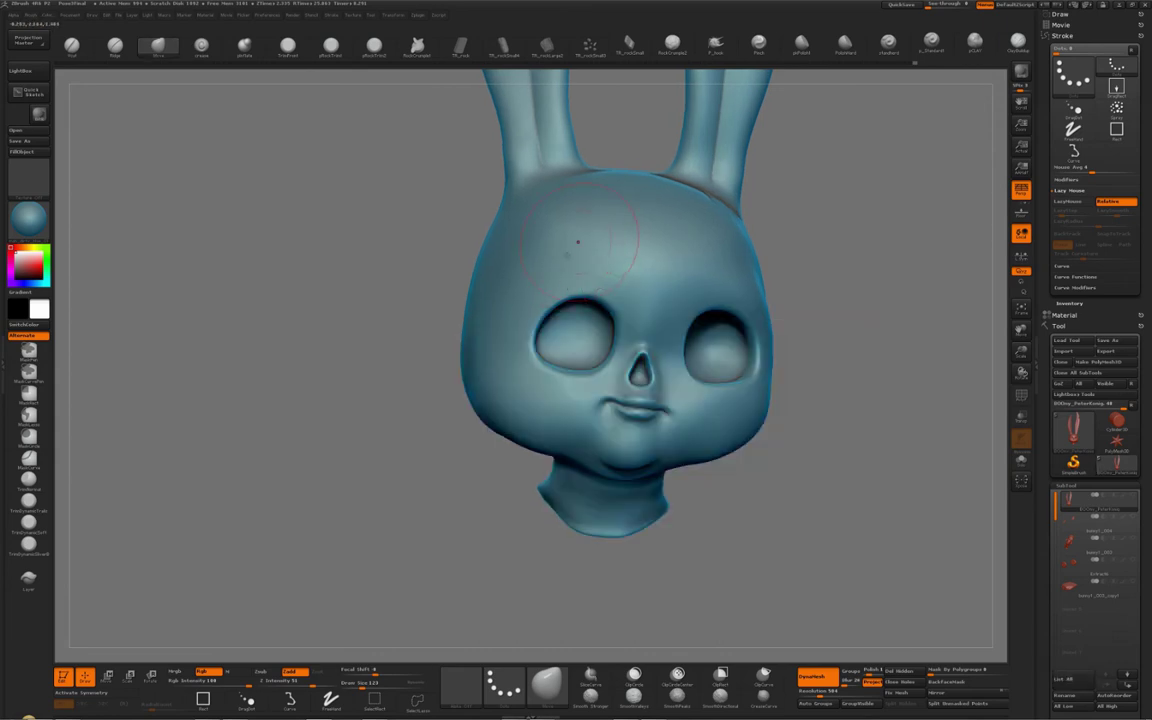
# Enlarge the Move brush and adjust the face around the right eye socket, judging its shape from below and from the side.
pyautogui.press('s')
pyautogui.moveTo(520, 354); pyautogui.dragTo(531, 353)
pyautogui.moveTo(522, 357); pyautogui.dragTo(530, 266, button='right')
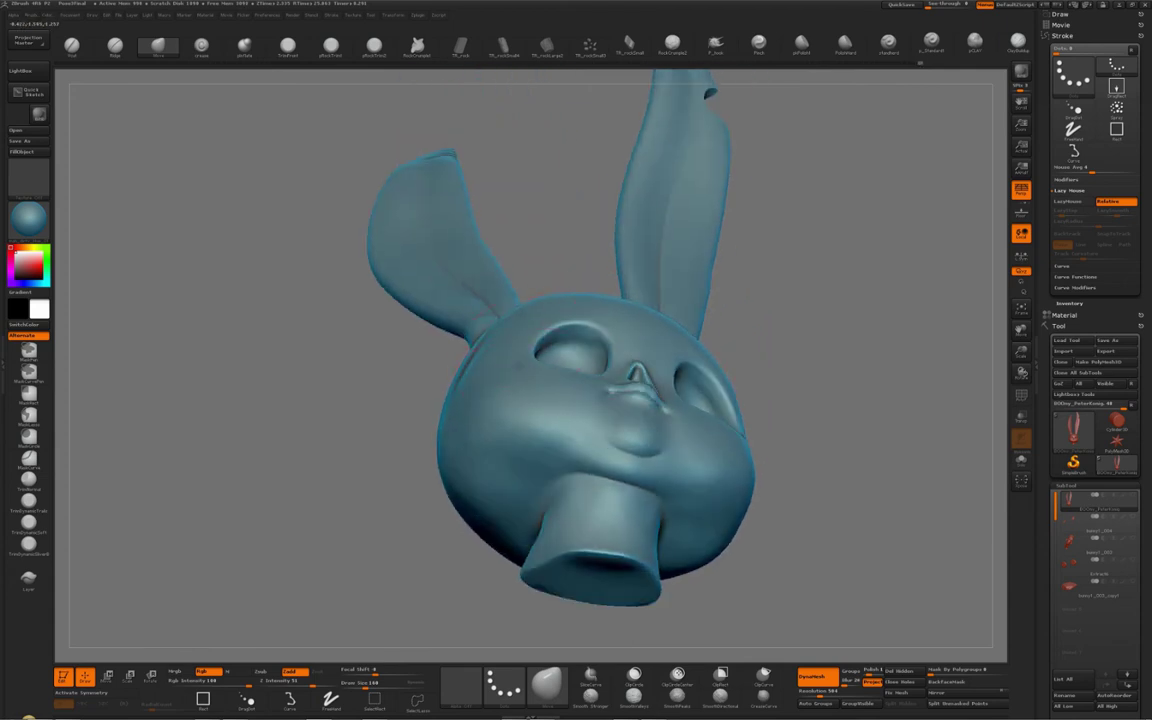
pyautogui.moveTo(514, 356); pyautogui.dragTo(498, 281, button='right')
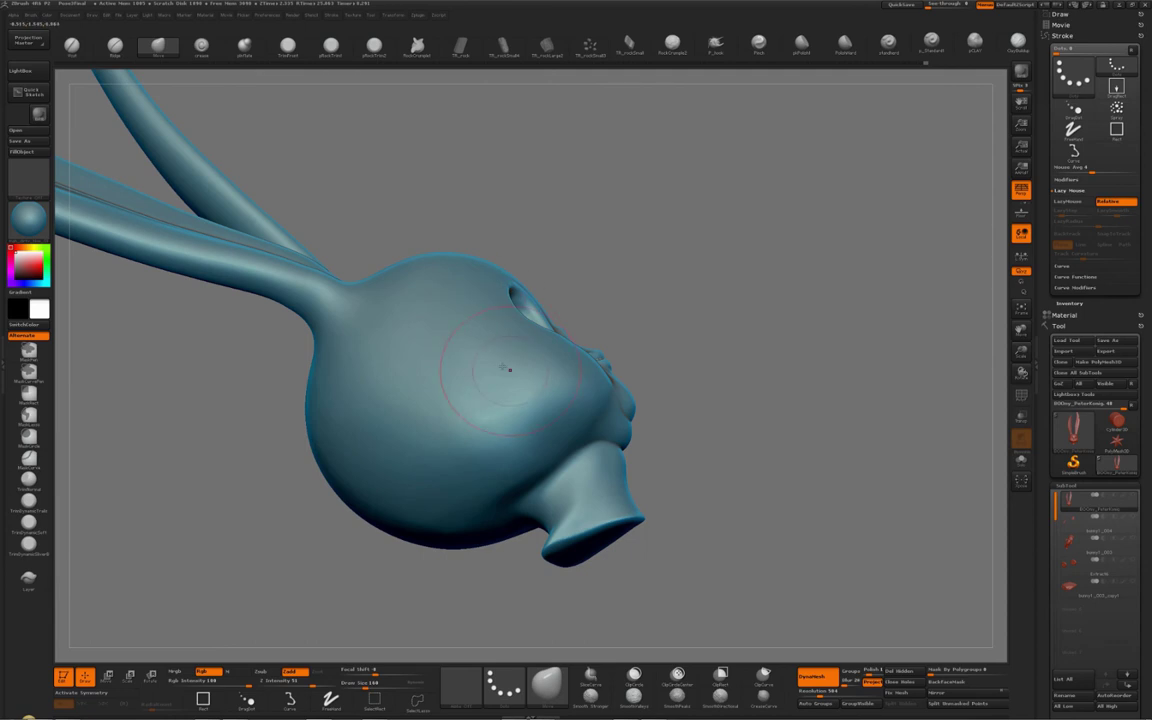
pyautogui.moveTo(509, 370); pyautogui.dragTo(493, 382, button='right')
pyautogui.moveTo(735, 314); pyautogui.dragTo(682, 365, button='right')
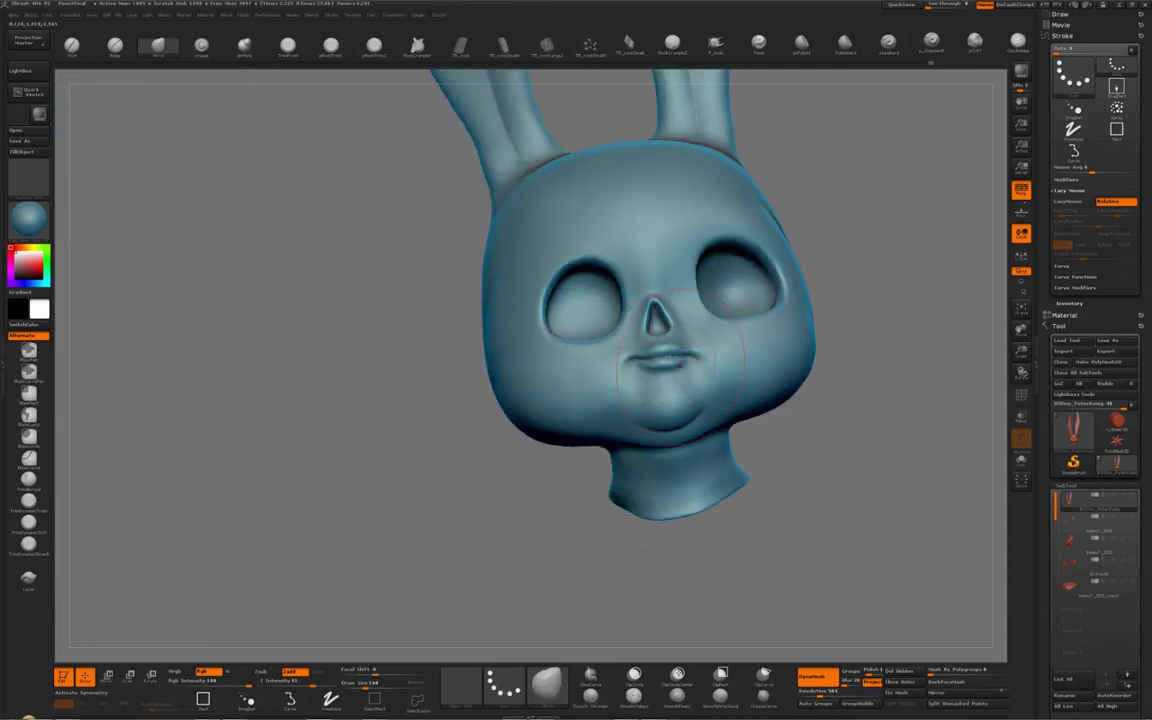
# Reselect the Move brush and refine the upper rim of the right eye socket in a closer view.
pyautogui.keyDown('ctrl'); pyautogui.moveTo(515, 352); pyautogui.dragTo(488, 405, button='right'); pyautogui.keyUp('ctrl')
pyautogui.moveTo(510, 308)
pyautogui.mouseDown(button='right')
pyautogui.moveTo(519, 344)
pyautogui.moveTo(496, 330)
pyautogui.mouseUp(button='right')
pyautogui.keyDown('alt'); pyautogui.moveTo(721, 226); pyautogui.dragTo(648, 241, button='right'); pyautogui.keyUp('alt')
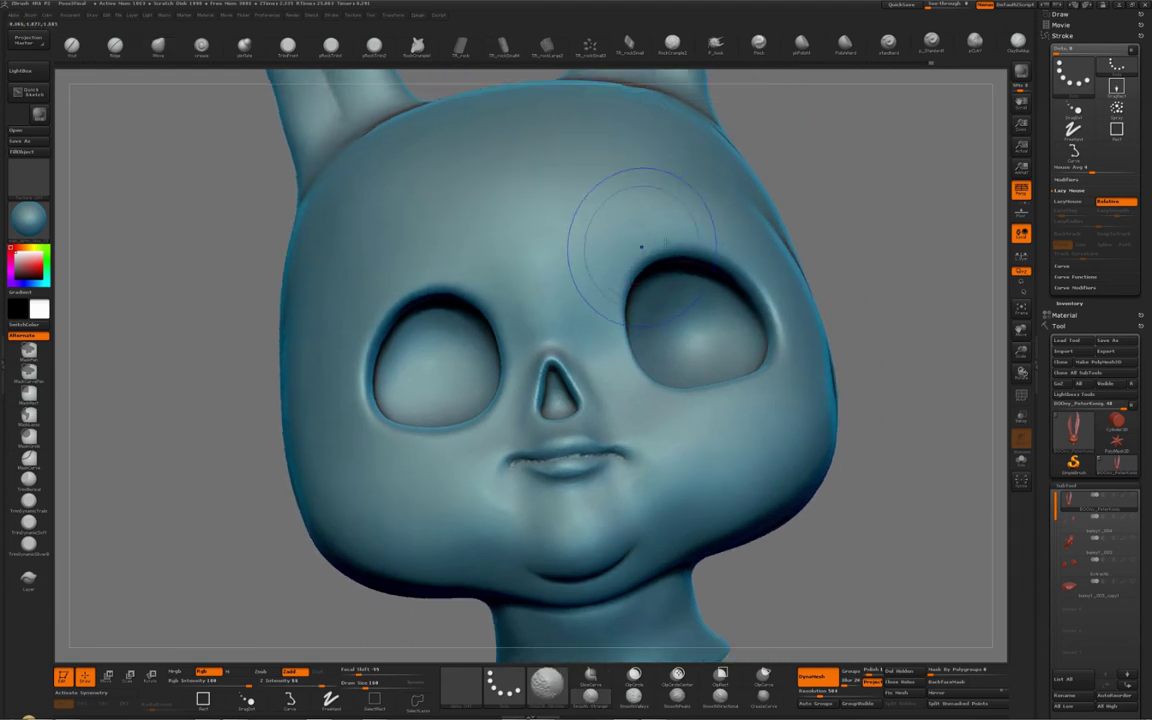
pyautogui.press('b')
pyautogui.press('m')
pyautogui.press('v')
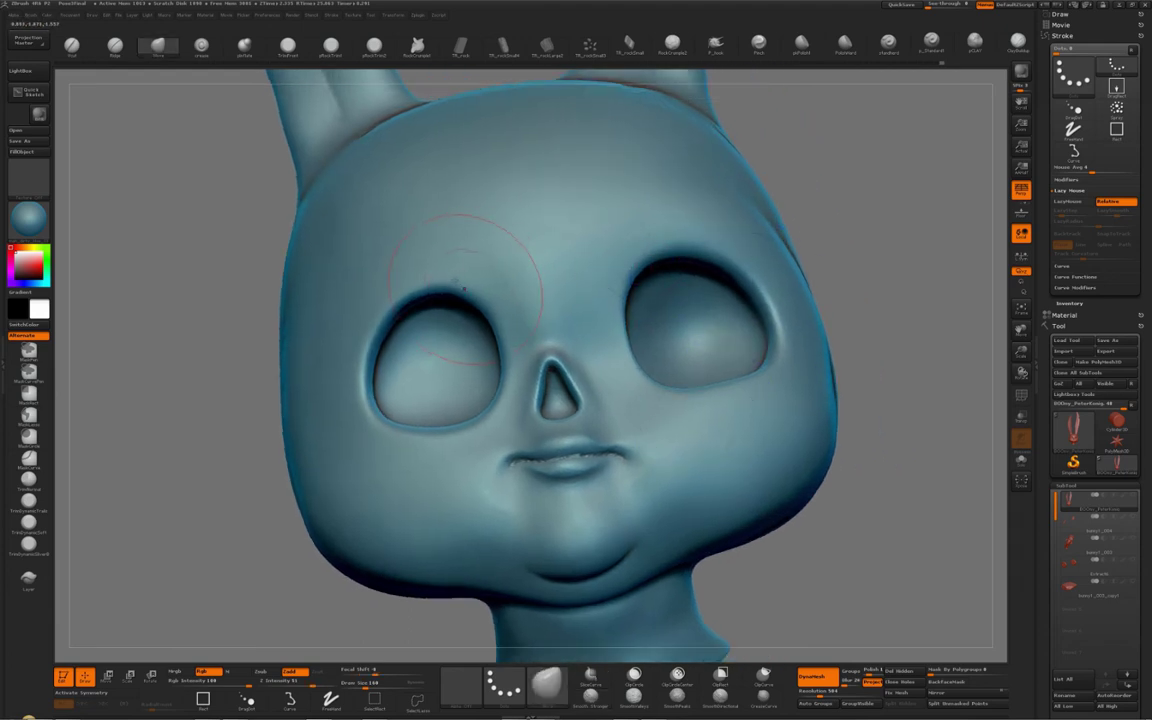
pyautogui.moveTo(412, 369); pyautogui.dragTo(432, 375, button='right')
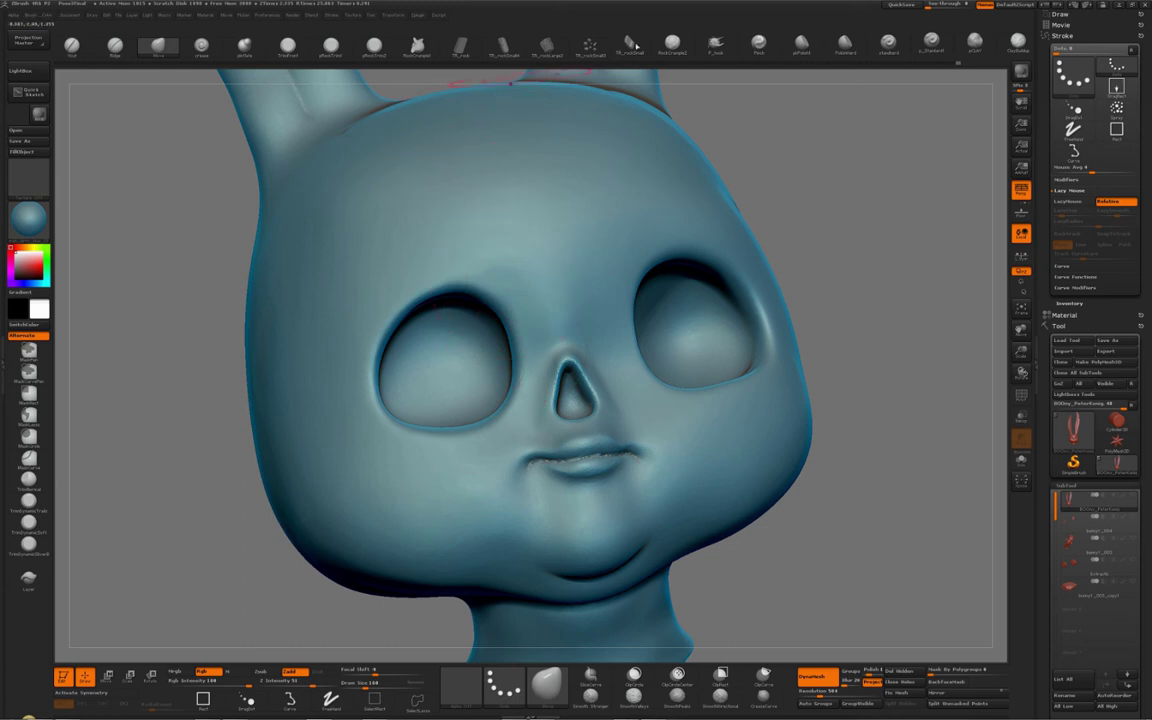
# Switch to the Pinch brush and reduce its draw size for sharpening the eye socket edges.
pyautogui.click(748, 47)
pyautogui.moveTo(620, 275); pyautogui.dragTo(560, 261, button='right')
pyautogui.keyDown('ctrl'); pyautogui.moveTo(695, 216); pyautogui.dragTo(680, 254, button='right'); pyautogui.keyUp('ctrl')
pyautogui.press('s')
pyautogui.moveTo(680, 254); pyautogui.dragTo(673, 254)
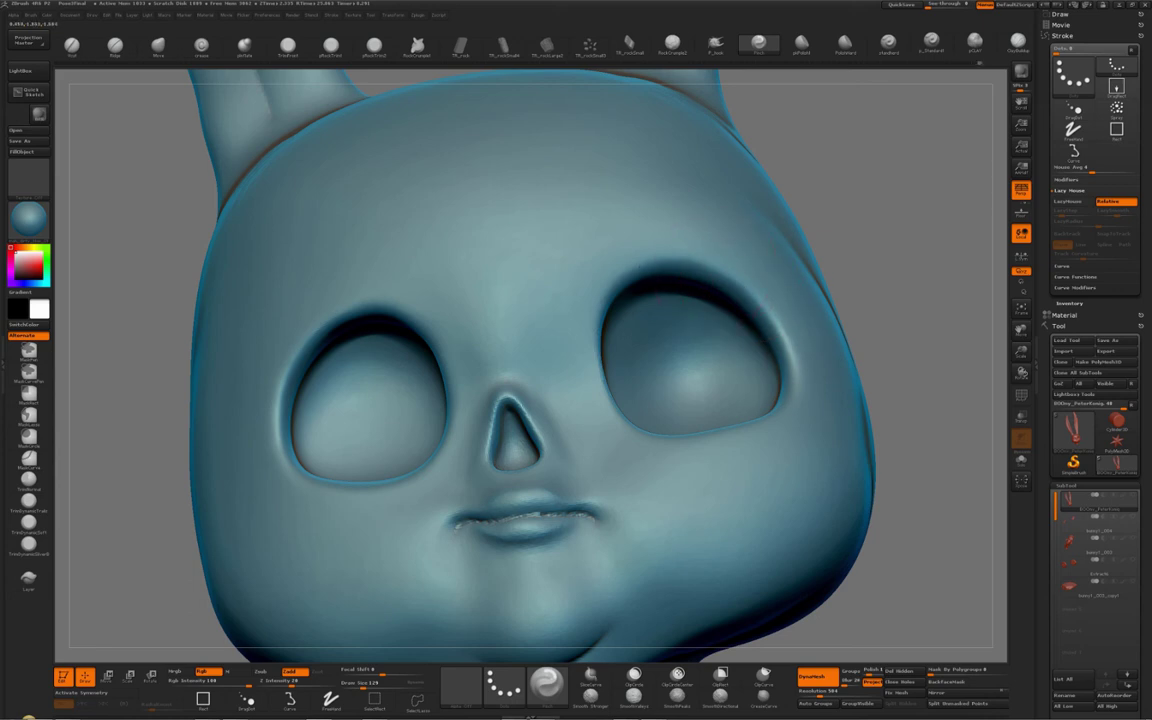
# Set the Pinch brush's draw size to 107 and tighten the rim of the right eye socket.
pyautogui.moveTo(628, 298); pyautogui.dragTo(581, 329, button='right')
pyautogui.press('s')
pyautogui.moveTo(581, 329); pyautogui.dragTo(615, 430)
pyautogui.moveTo(615, 430); pyautogui.dragTo(656, 438, button='right')
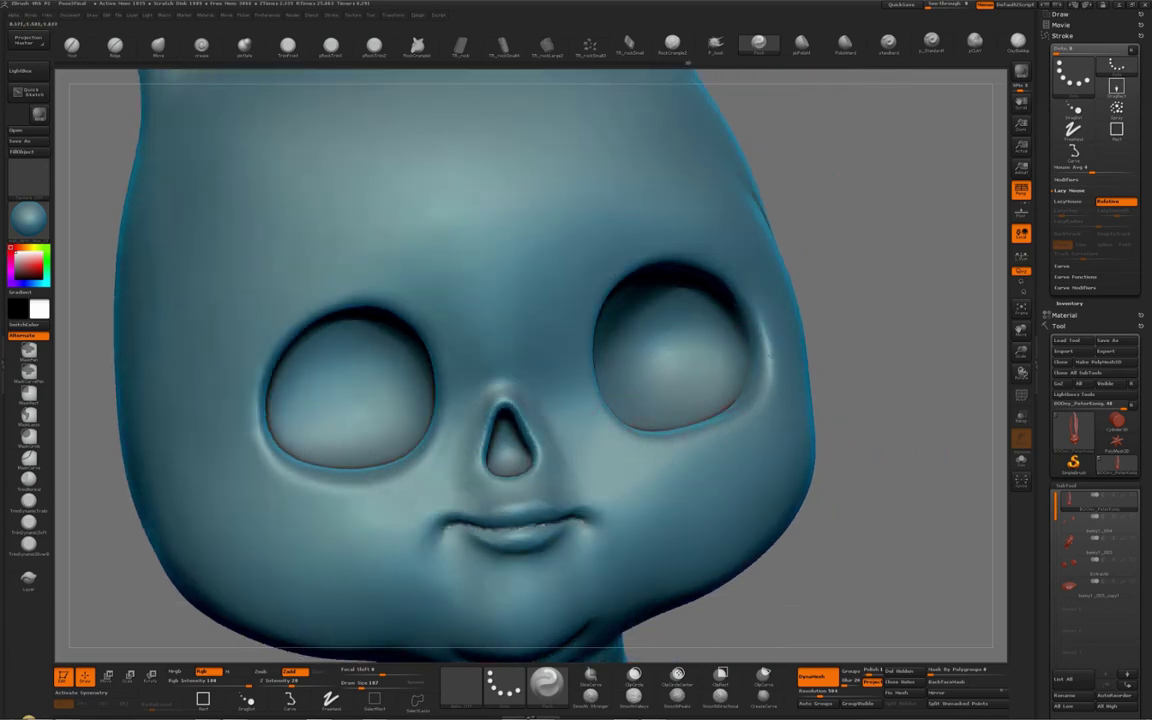
pyautogui.moveTo(381, 395); pyautogui.dragTo(308, 271, button='right')
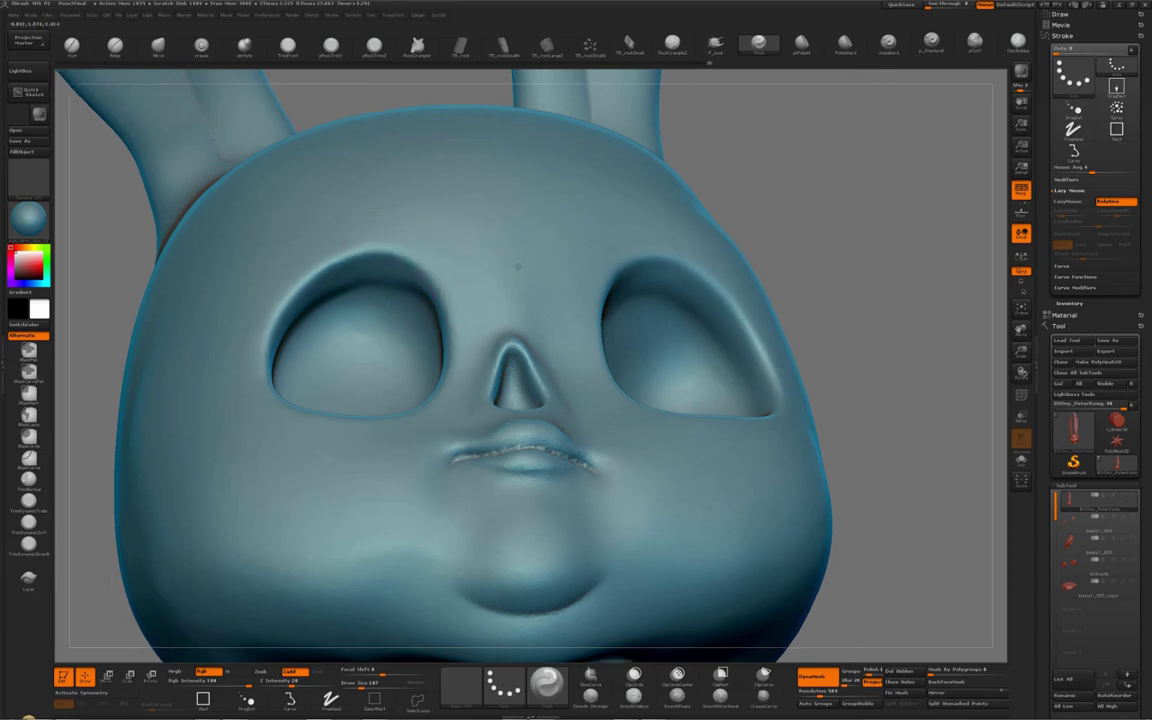
# Smooth the lower rim of the right eye socket and undo the last smoothing stroke.
pyautogui.keyDown('alt'); pyautogui.moveTo(510, 267); pyautogui.dragTo(653, 236, button='right'); pyautogui.keyUp('alt')
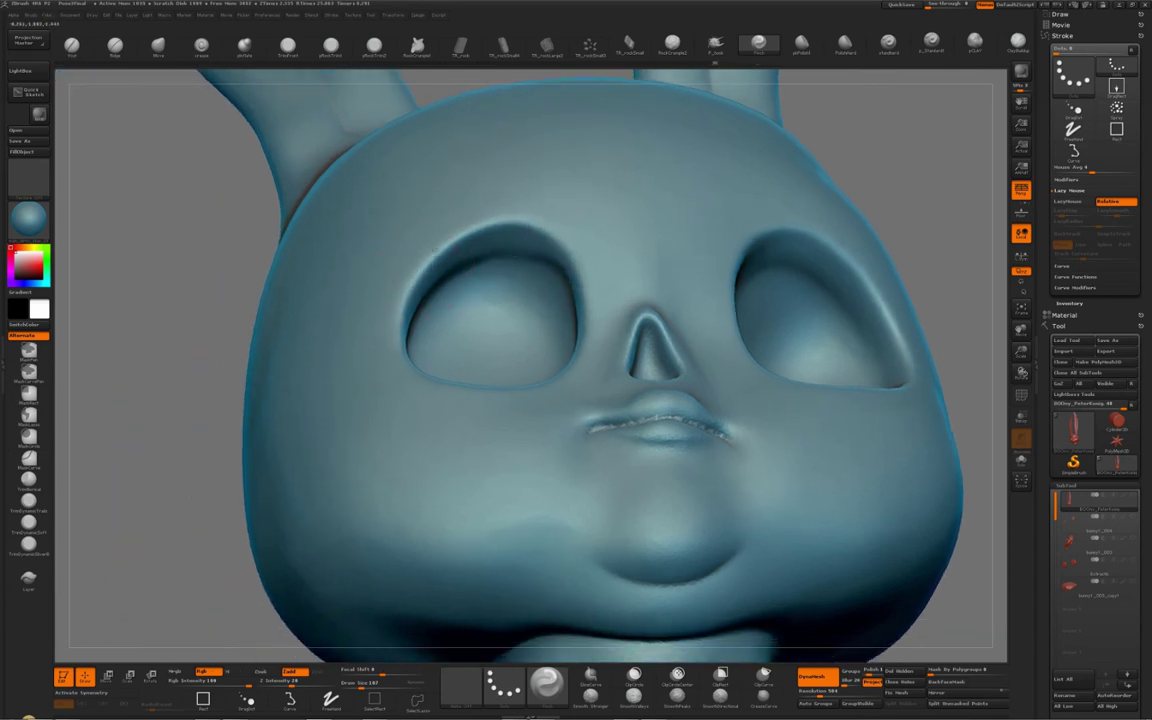
pyautogui.moveTo(401, 332)
pyautogui.mouseDown(button='right')
pyautogui.moveTo(421, 400)
pyautogui.moveTo(474, 421)
pyautogui.mouseUp(button='right')
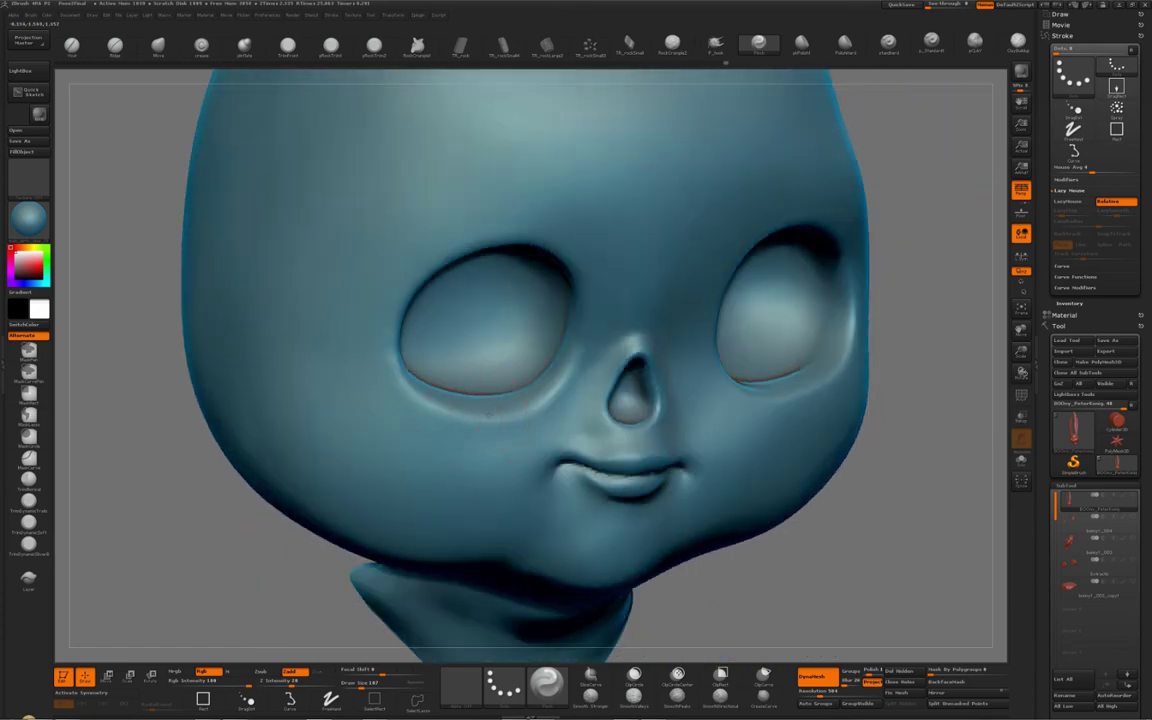
pyautogui.moveTo(482, 408)
pyautogui.keyDown('shift'); pyautogui.mouseDown()
pyautogui.moveTo(568, 372)
pyautogui.moveTo(543, 402)
pyautogui.mouseUp(); pyautogui.keyUp('shift')
pyautogui.keyDown('shift'); pyautogui.moveTo(413, 388); pyautogui.dragTo(488, 413); pyautogui.keyUp('shift')
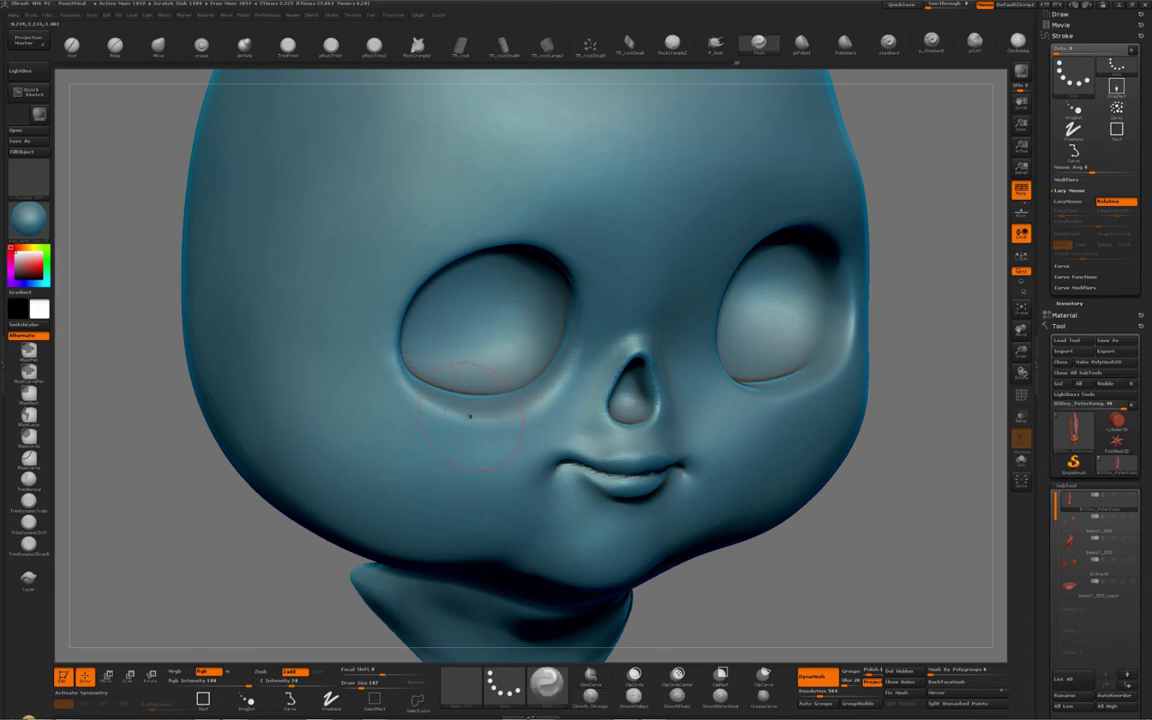
pyautogui.hotkey('ctrl', 'z')
pyautogui.moveTo(470, 335)
pyautogui.mouseDown(button='right')
pyautogui.moveTo(456, 328)
pyautogui.moveTo(441, 348)
pyautogui.mouseUp(button='right')
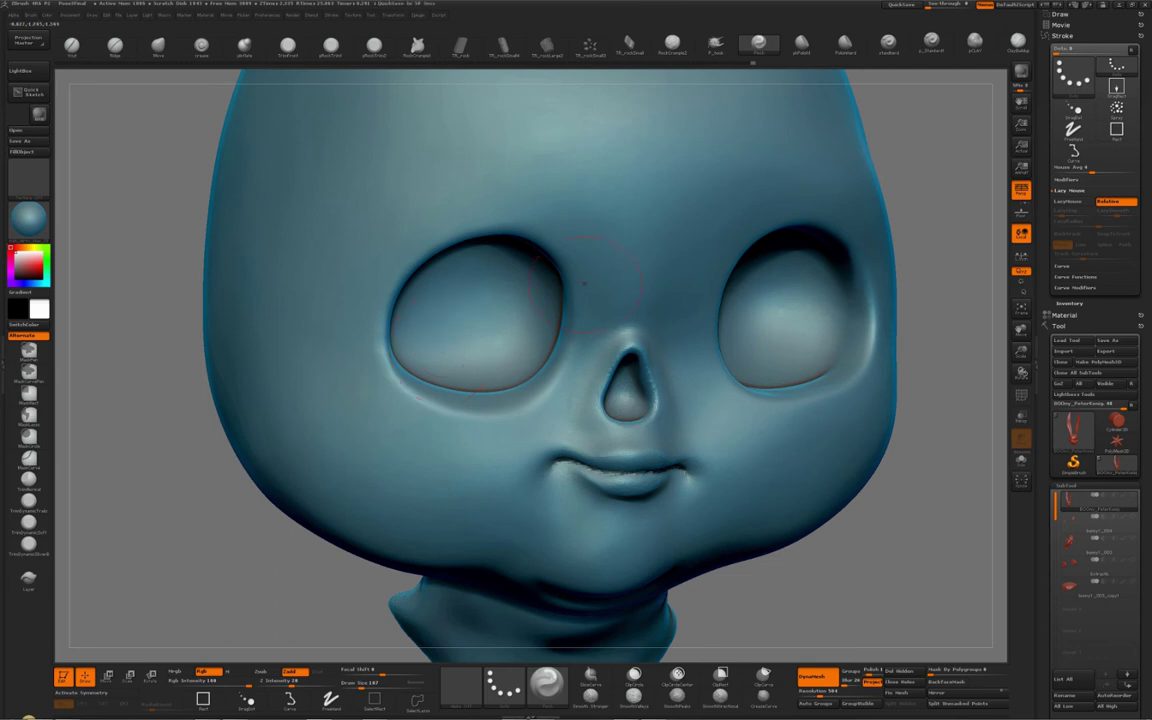
# Try a Pinch stroke along the upper and inner rim of the right eye socket and undo it.
pyautogui.moveTo(476, 233); pyautogui.dragTo(479, 205, button='right')
pyautogui.moveTo(486, 190)
pyautogui.mouseDown()
pyautogui.moveTo(553, 284)
pyautogui.moveTo(548, 332)
pyautogui.mouseUp()
pyautogui.hotkey('ctrl', 'z')
pyautogui.moveTo(505, 220); pyautogui.dragTo(563, 208, button='right')
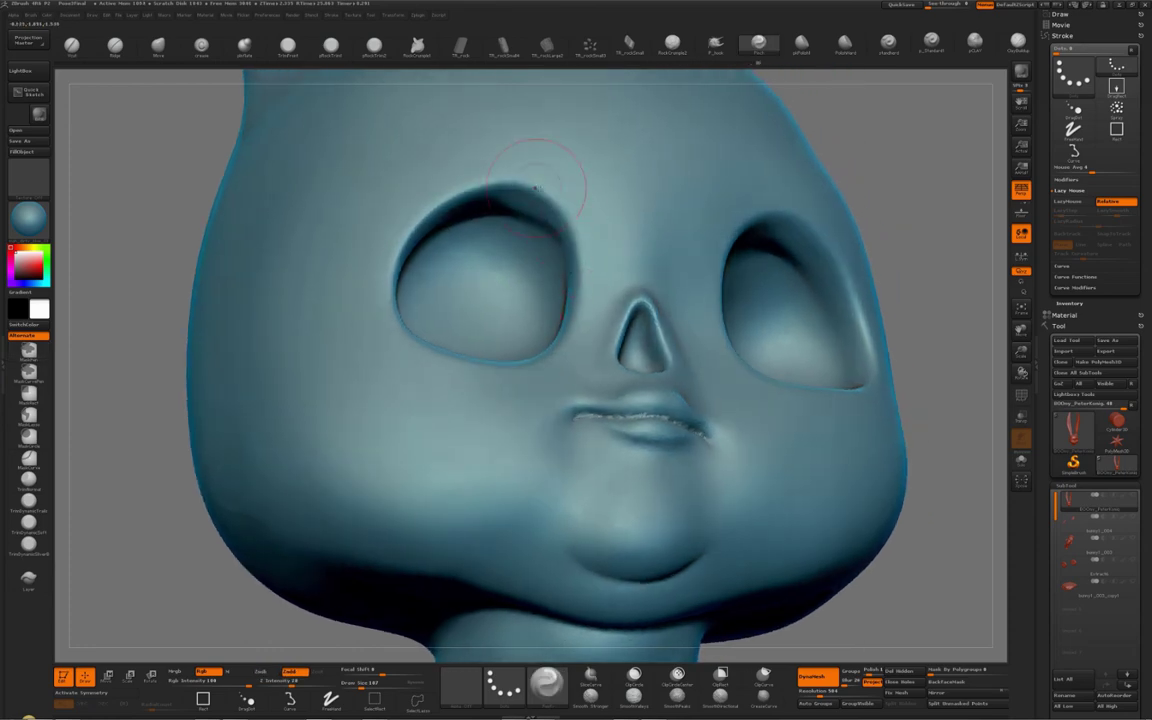
# Smooth the brow surface above the right eye socket and check the whole head.
pyautogui.moveTo(481, 129)
pyautogui.keyDown('shift'); pyautogui.mouseDown()
pyautogui.moveTo(594, 213)
pyautogui.moveTo(558, 159)
pyautogui.moveTo(500, 144)
pyautogui.mouseUp(); pyautogui.keyUp('shift')
pyautogui.moveTo(481, 288); pyautogui.dragTo(400, 303, button='right')
pyautogui.moveTo(480, 320)
pyautogui.keyDown('ctrl'); pyautogui.mouseDown(button='right')
pyautogui.moveTo(432, 480)
pyautogui.moveTo(462, 490)
pyautogui.moveTo(452, 497)
pyautogui.mouseUp(button='right'); pyautogui.keyUp('ctrl')
# Return to the Move brush, adjust its draw size and mask the floor of the right eye socket.
pyautogui.click(159, 44)
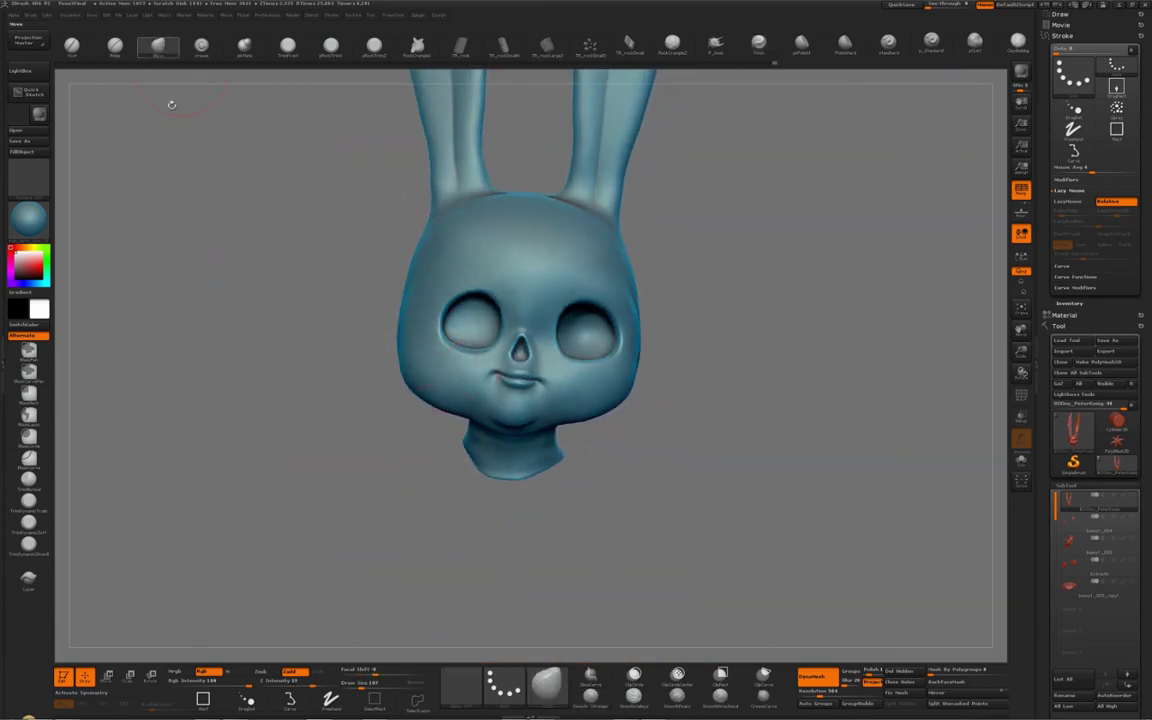
pyautogui.moveTo(442, 292)
pyautogui.keyDown('alt'); pyautogui.mouseDown(button='right')
pyautogui.moveTo(461, 399)
pyautogui.moveTo(456, 391)
pyautogui.moveTo(450, 430)
pyautogui.moveTo(458, 520)
pyautogui.moveTo(461, 508)
pyautogui.mouseUp(button='right'); pyautogui.keyUp('alt')
pyautogui.press('s')
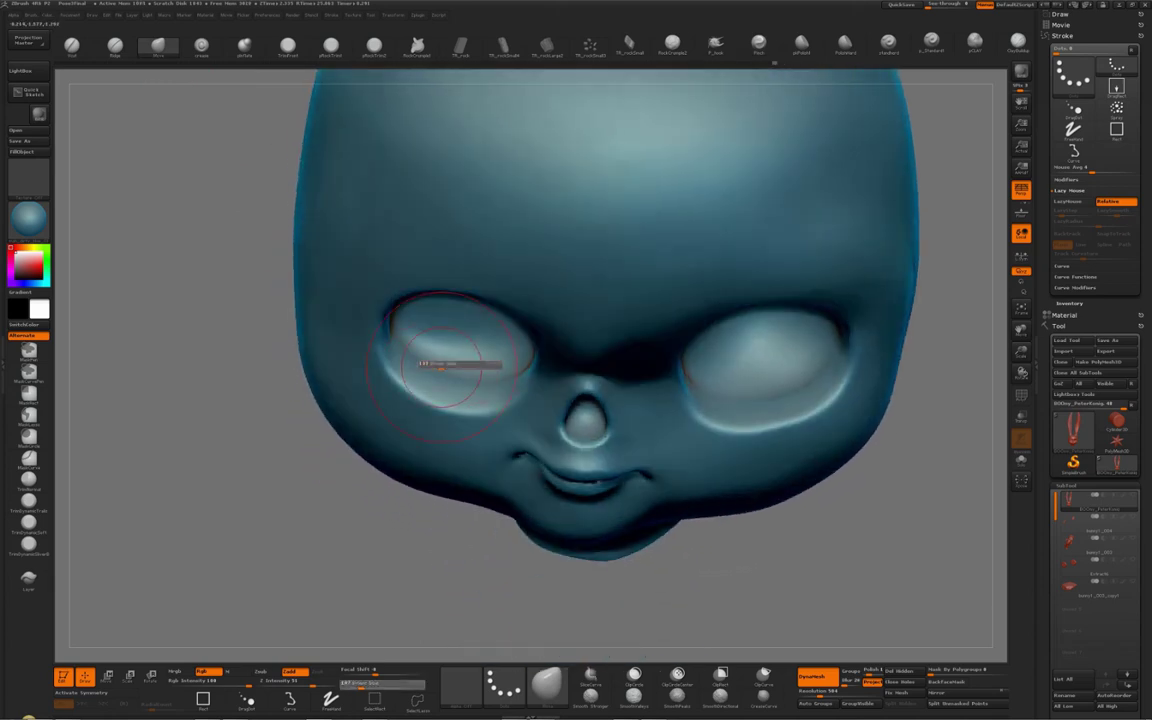
pyautogui.click(452, 364)
pyautogui.moveTo(452, 343)
pyautogui.keyDown('ctrl'); pyautogui.mouseDown()
pyautogui.moveTo(412, 322)
pyautogui.moveTo(475, 337)
pyautogui.moveTo(449, 374)
pyautogui.moveTo(464, 331)
pyautogui.mouseUp(); pyautogui.keyUp('ctrl')
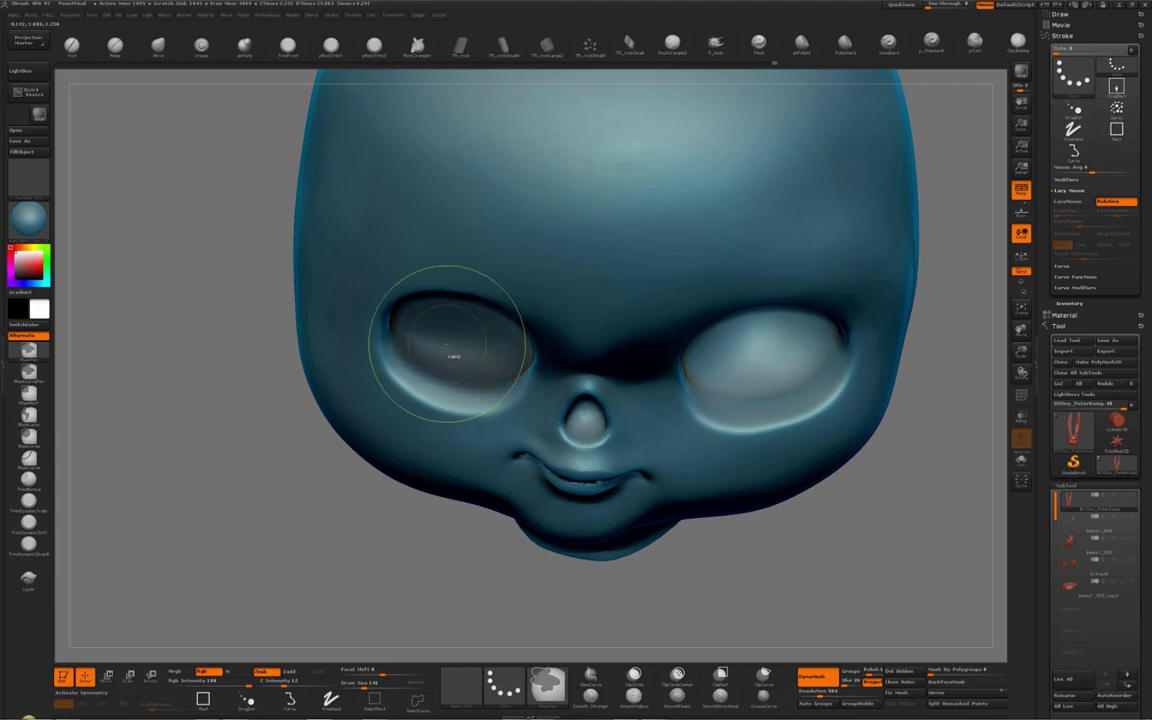
pyautogui.moveTo(492, 615)
pyautogui.mouseDown()
pyautogui.moveTo(508, 530)
pyautogui.moveTo(285, 535)
pyautogui.mouseUp()
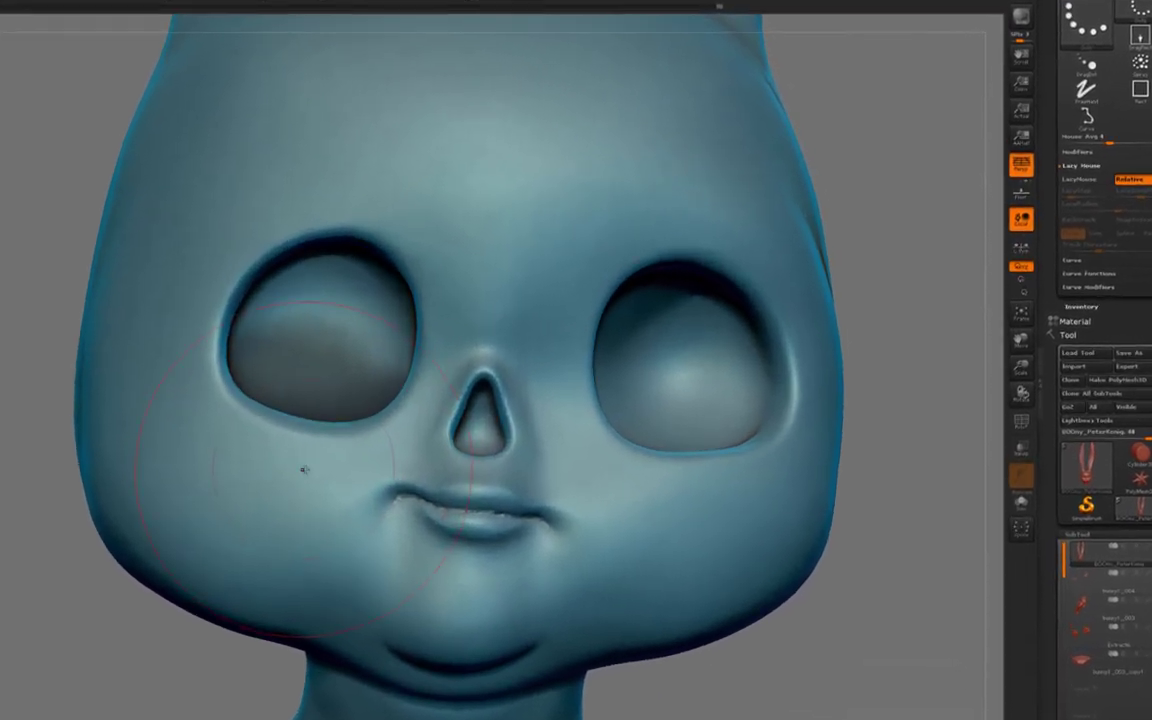
# Move the lower rim of the right eye socket around the masked floor and invert the mask.
pyautogui.moveTo(304, 469); pyautogui.dragTo(304, 464)
pyautogui.moveTo(231, 440); pyautogui.dragTo(306, 390, button='right')
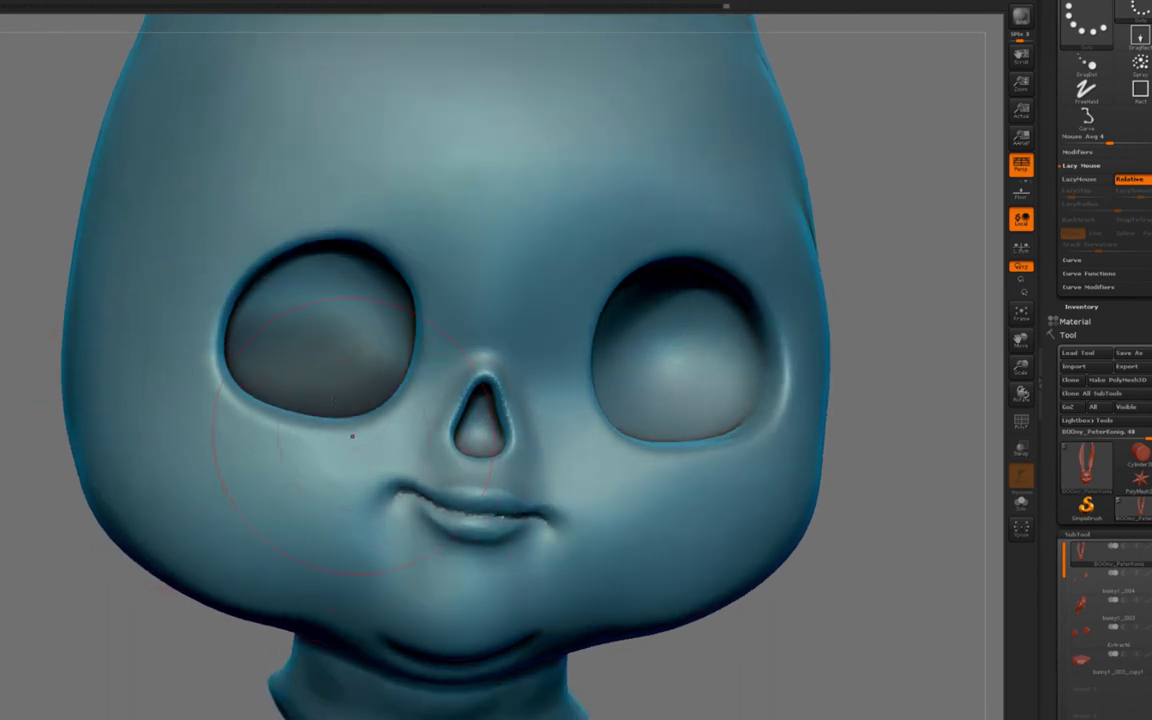
pyautogui.keyDown('alt'); pyautogui.click(311, 364); pyautogui.keyUp('alt')
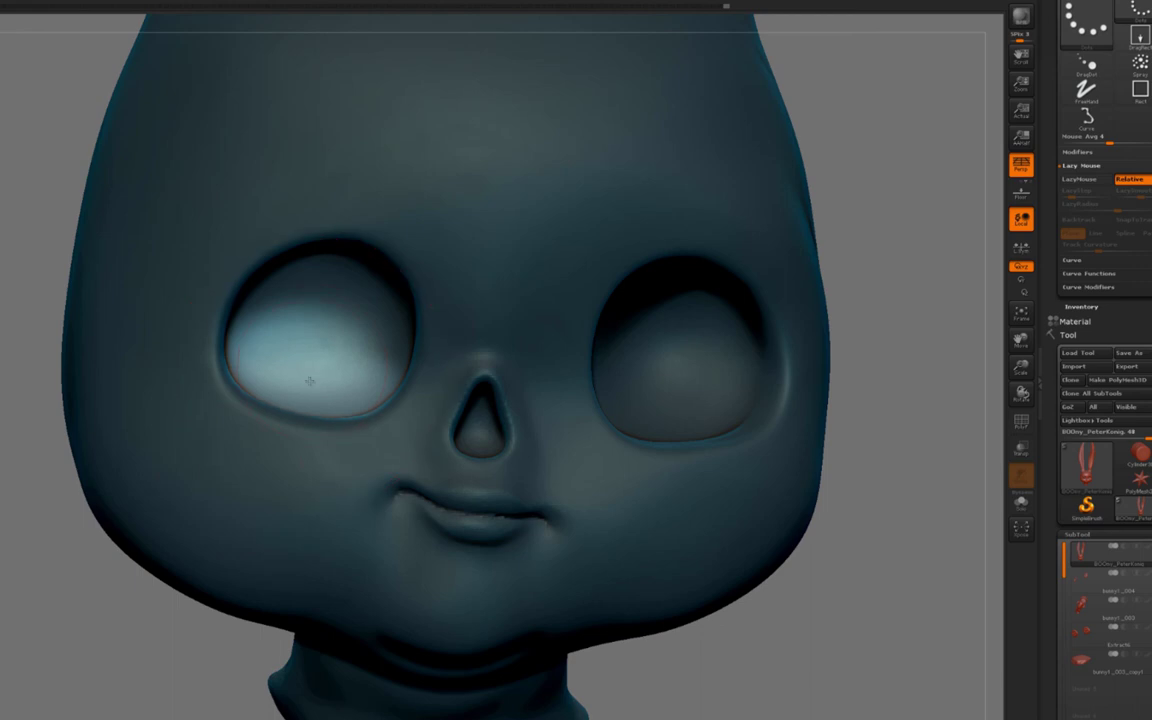
pyautogui.moveTo(308, 365)
pyautogui.mouseDown(button='right')
pyautogui.moveTo(329, 393)
pyautogui.moveTo(284, 386)
pyautogui.mouseUp(button='right')
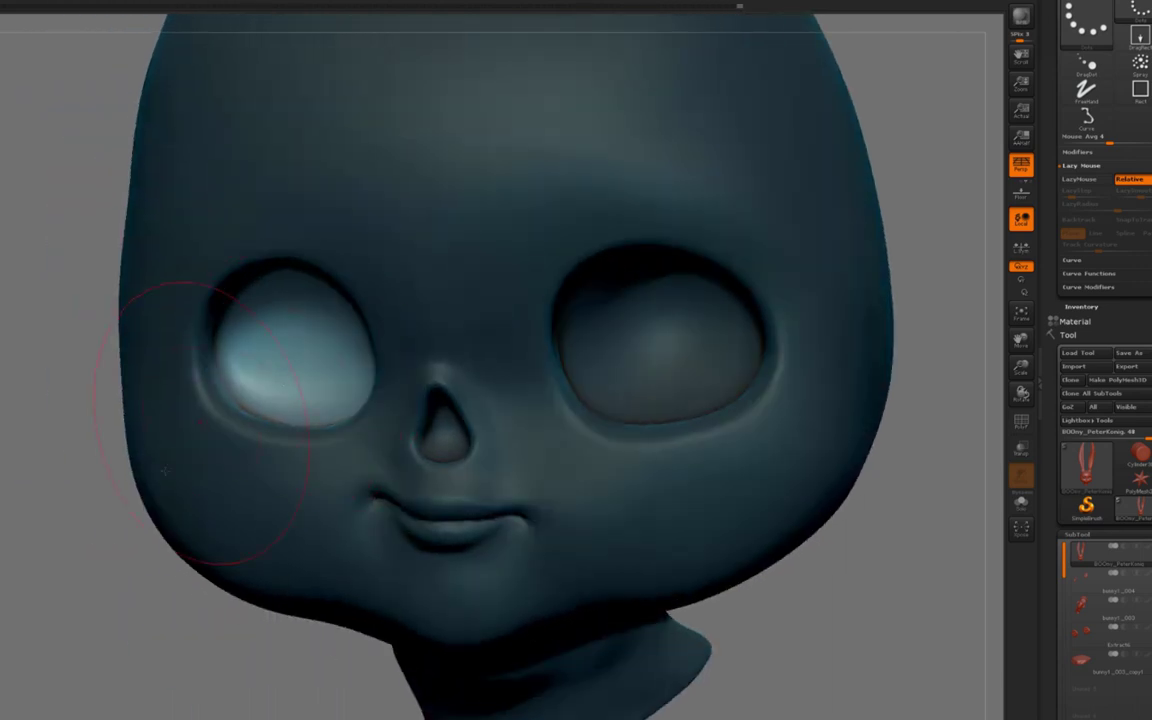
# Clear the mask and reduce the Move brush's draw size to refine the outer corner of the right eye socket.
pyautogui.keyDown('ctrl'); pyautogui.moveTo(82, 571); pyautogui.dragTo(80, 518); pyautogui.keyUp('ctrl')
pyautogui.moveTo(257, 378); pyautogui.dragTo(283, 329, button='right')
pyautogui.press('s')
pyautogui.moveTo(293, 325)
pyautogui.mouseDown()
pyautogui.moveTo(296, 311)
pyautogui.moveTo(262, 334)
pyautogui.mouseUp()
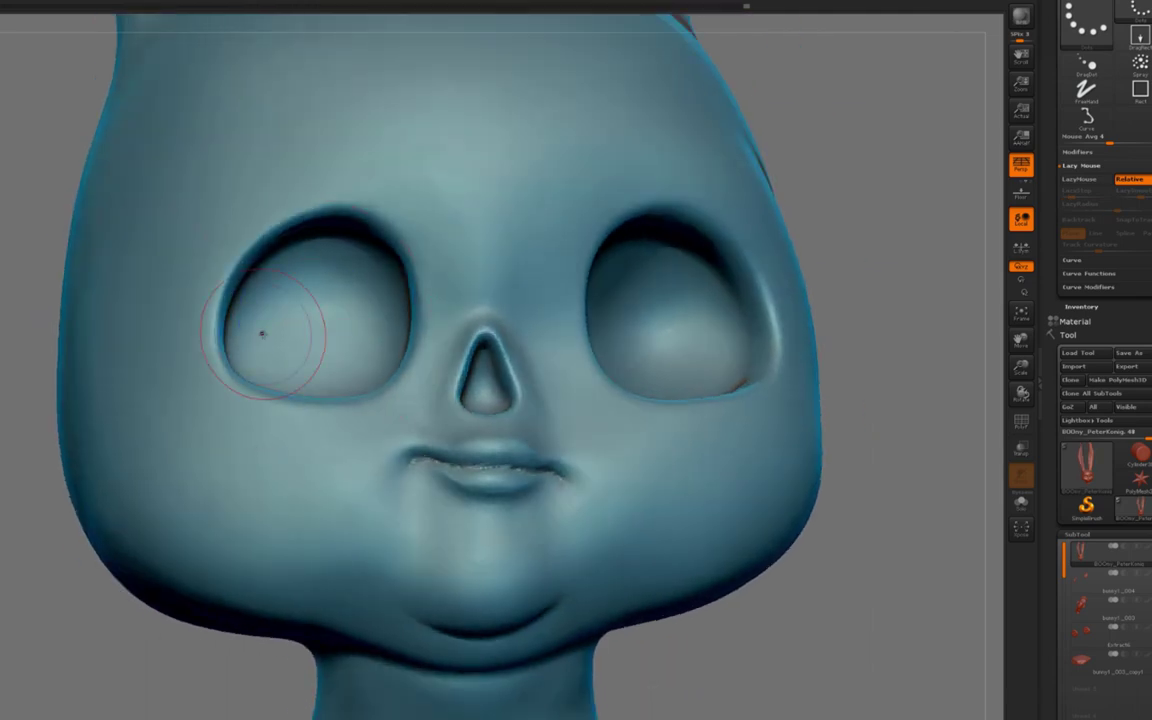
pyautogui.moveTo(265, 340); pyautogui.dragTo(355, 350, button='right')
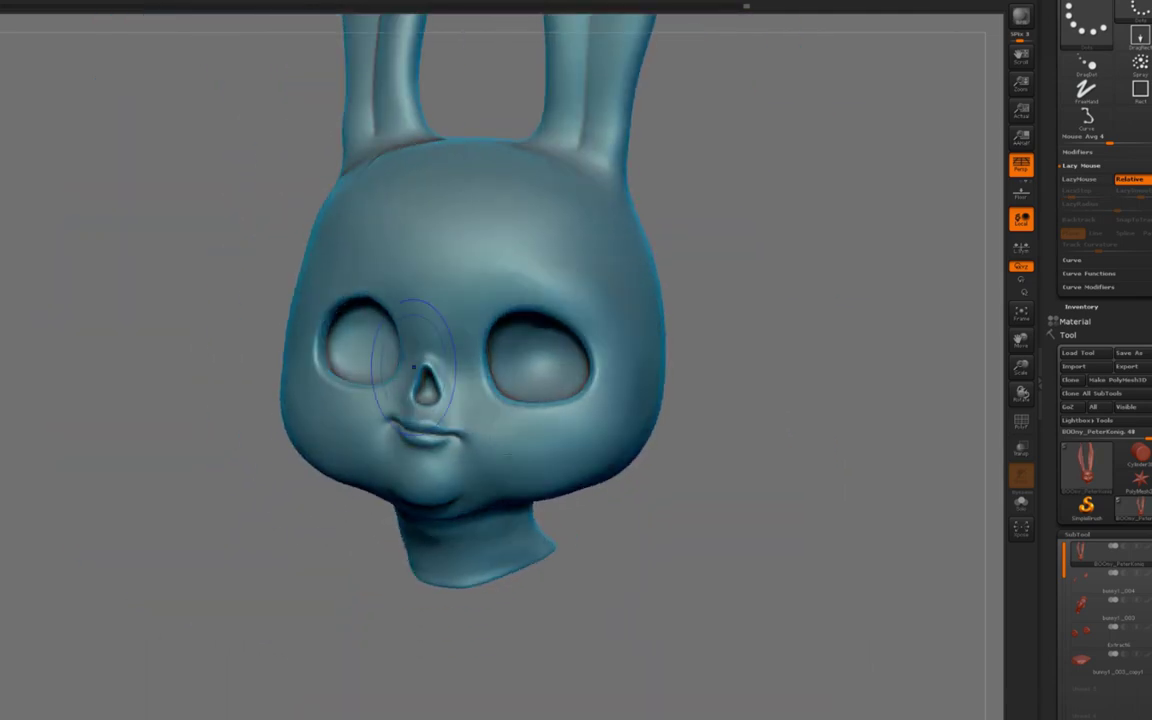
pyautogui.moveTo(591, 582); pyautogui.dragTo(560, 482, button='right')
# Paint a mask over the right eye socket and the surrounding rim.
pyautogui.keyDown('ctrl'); pyautogui.moveTo(370, 321); pyautogui.dragTo(347, 345, button='right'); pyautogui.keyUp('ctrl')
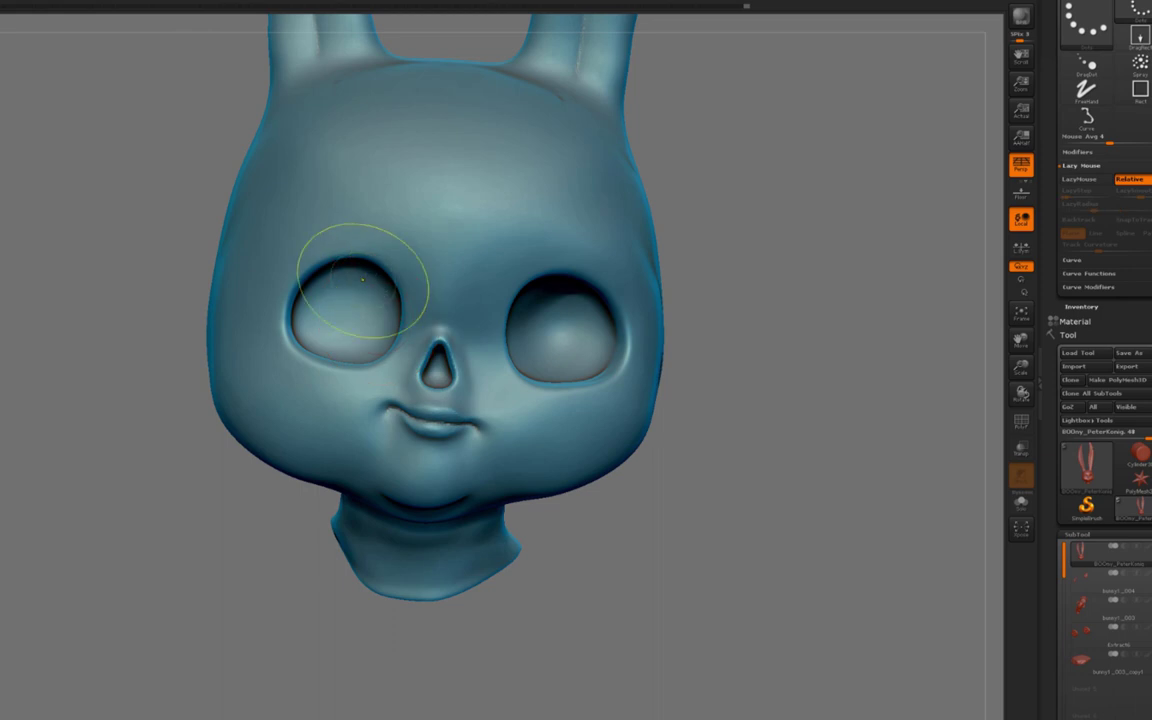
pyautogui.keyDown('ctrl'); pyautogui.moveTo(366, 278); pyautogui.dragTo(360, 324); pyautogui.keyUp('ctrl')
pyautogui.moveTo(348, 317); pyautogui.dragTo(384, 284, button='right')
pyautogui.moveTo(358, 268)
pyautogui.keyDown('ctrl'); pyautogui.mouseDown()
pyautogui.moveTo(336, 226)
pyautogui.moveTo(306, 222)
pyautogui.moveTo(292, 244)
pyautogui.mouseUp(); pyautogui.keyUp('ctrl')
pyautogui.moveTo(386, 235)
pyautogui.keyDown('ctrl'); pyautogui.mouseDown()
pyautogui.moveTo(410, 260)
pyautogui.moveTo(406, 325)
pyautogui.moveTo(372, 348)
pyautogui.mouseUp(); pyautogui.keyUp('ctrl')
pyautogui.moveTo(413, 300)
pyautogui.keyDown('ctrl'); pyautogui.mouseDown()
pyautogui.moveTo(378, 320)
pyautogui.moveTo(311, 321)
pyautogui.moveTo(300, 250)
pyautogui.mouseUp(); pyautogui.keyUp('ctrl')
pyautogui.keyDown('ctrl'); pyautogui.moveTo(326, 340); pyautogui.dragTo(370, 354); pyautogui.keyUp('ctrl')
# Extend the mask around the right eye socket, soften its edge and invert it so only the socket area stays editable.
pyautogui.press('s')
pyautogui.moveTo(306, 380)
pyautogui.mouseDown()
pyautogui.moveTo(318, 382)
pyautogui.moveTo(308, 392)
pyautogui.moveTo(264, 350)
pyautogui.mouseUp()
pyautogui.moveTo(339, 406)
pyautogui.keyDown('ctrl'); pyautogui.keyDown('alt'); pyautogui.mouseDown()
pyautogui.moveTo(280, 370)
pyautogui.moveTo(265, 225)
pyautogui.mouseUp(); pyautogui.keyUp('alt'); pyautogui.keyUp('ctrl')
pyautogui.keyDown('ctrl'); pyautogui.keyDown('alt'); pyautogui.moveTo(395, 205); pyautogui.dragTo(441, 226); pyautogui.keyUp('alt'); pyautogui.keyUp('ctrl')
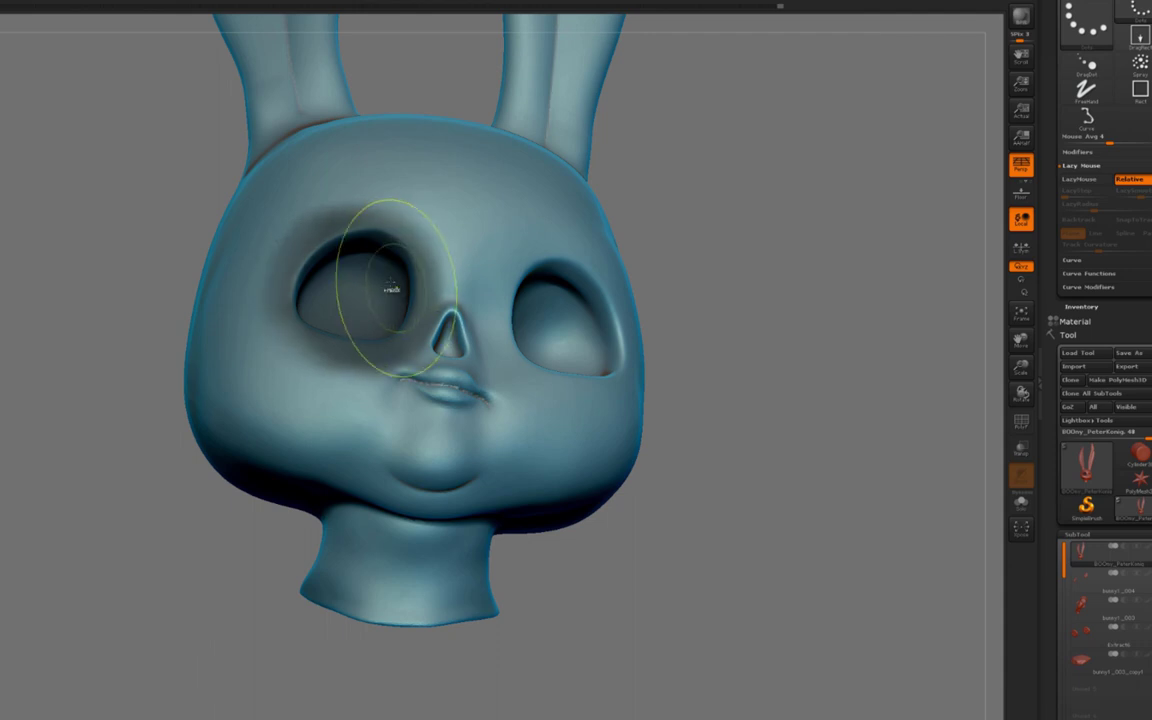
pyautogui.keyDown('ctrl'); pyautogui.click(362, 291); pyautogui.keyUp('ctrl')
pyautogui.press('s')
pyautogui.moveTo(444, 312); pyautogui.dragTo(452, 312)
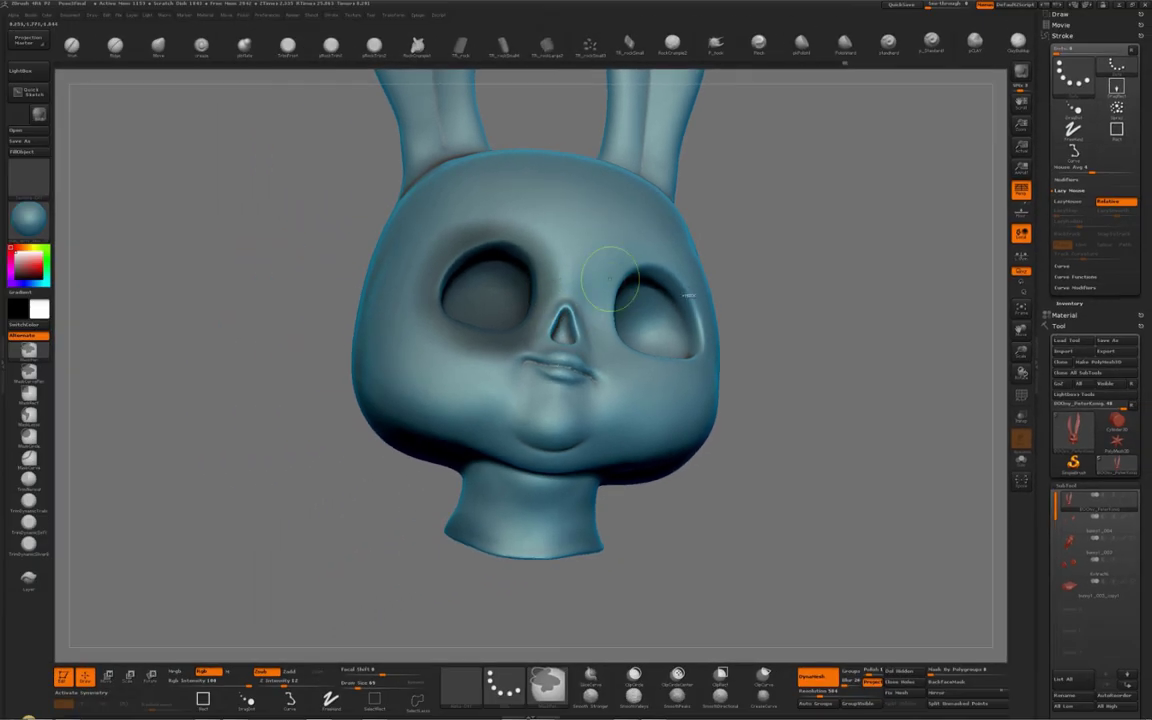
pyautogui.keyDown('ctrl'); pyautogui.click(781, 328); pyautogui.keyUp('ctrl')
pyautogui.moveTo(504, 257)
pyautogui.mouseDown(button='right')
pyautogui.moveTo(507, 321)
pyautogui.moveTo(490, 308)
pyautogui.mouseUp(button='right')
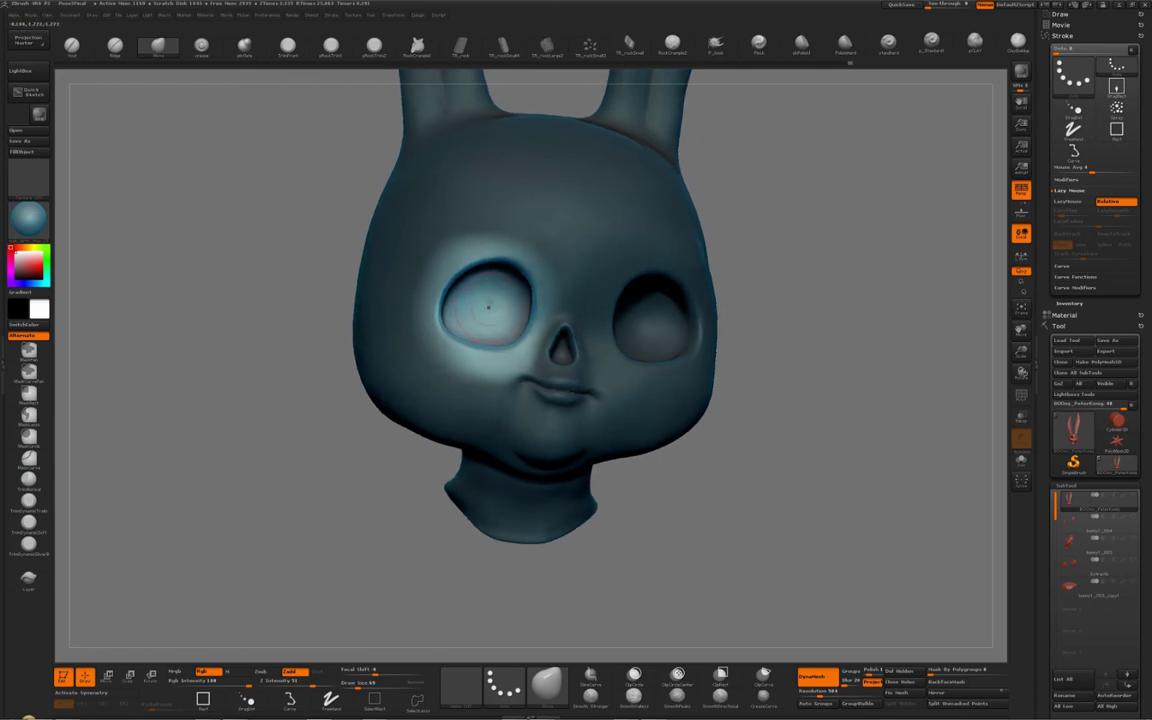
# Shift the unmasked right eye socket slightly outward with the transpose Move line and clear the mask.
pyautogui.press('w')
pyautogui.moveTo(480, 314); pyautogui.dragTo(326, 314)
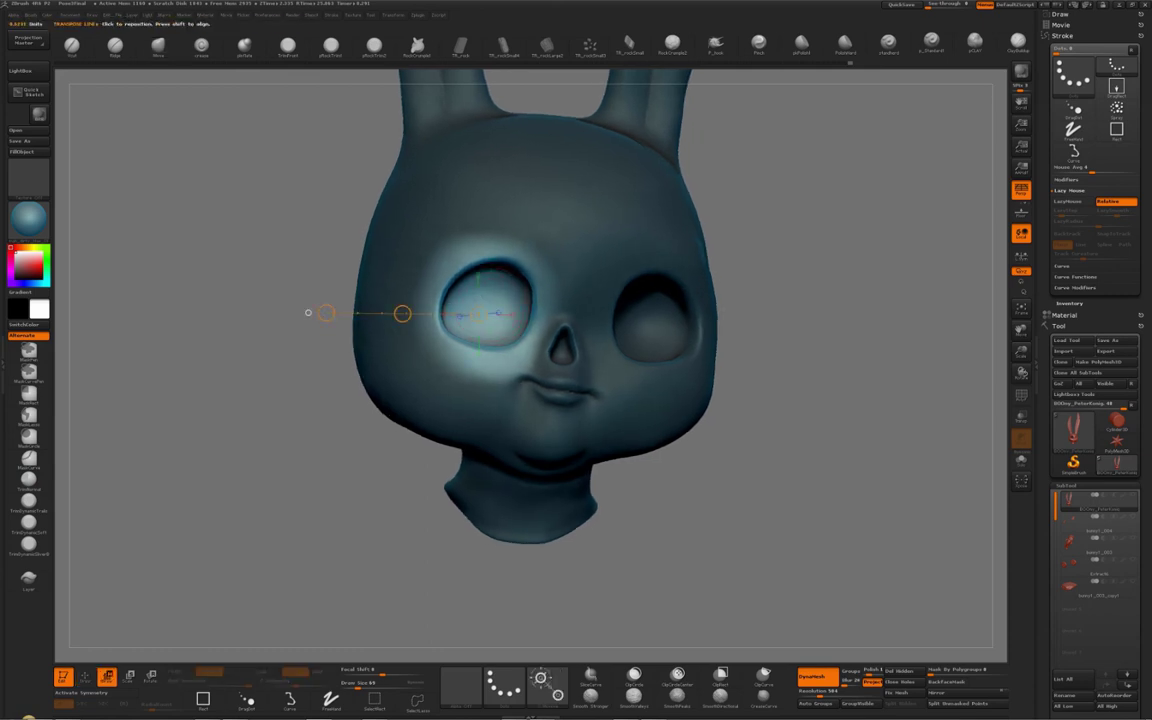
pyautogui.moveTo(401, 314); pyautogui.dragTo(400, 314)
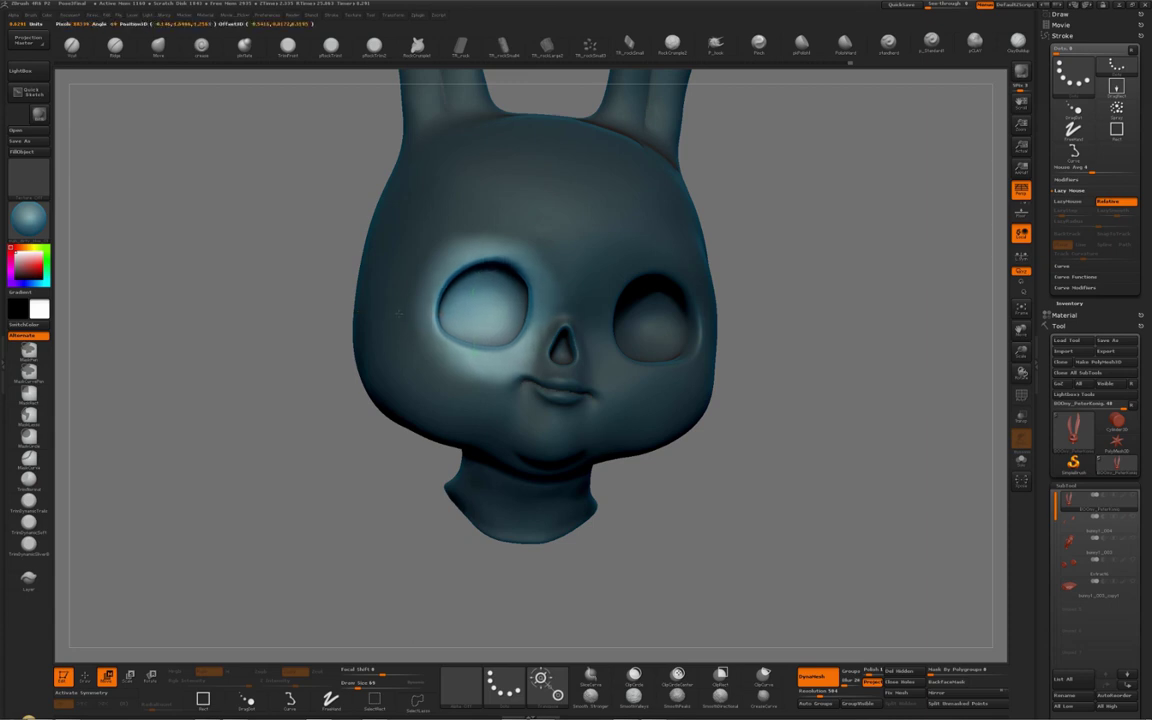
pyautogui.moveTo(428, 315)
pyautogui.mouseDown(button='right')
pyautogui.moveTo(394, 314)
pyautogui.moveTo(423, 314)
pyautogui.mouseUp(button='right')
pyautogui.moveTo(407, 314); pyautogui.dragTo(315, 313)
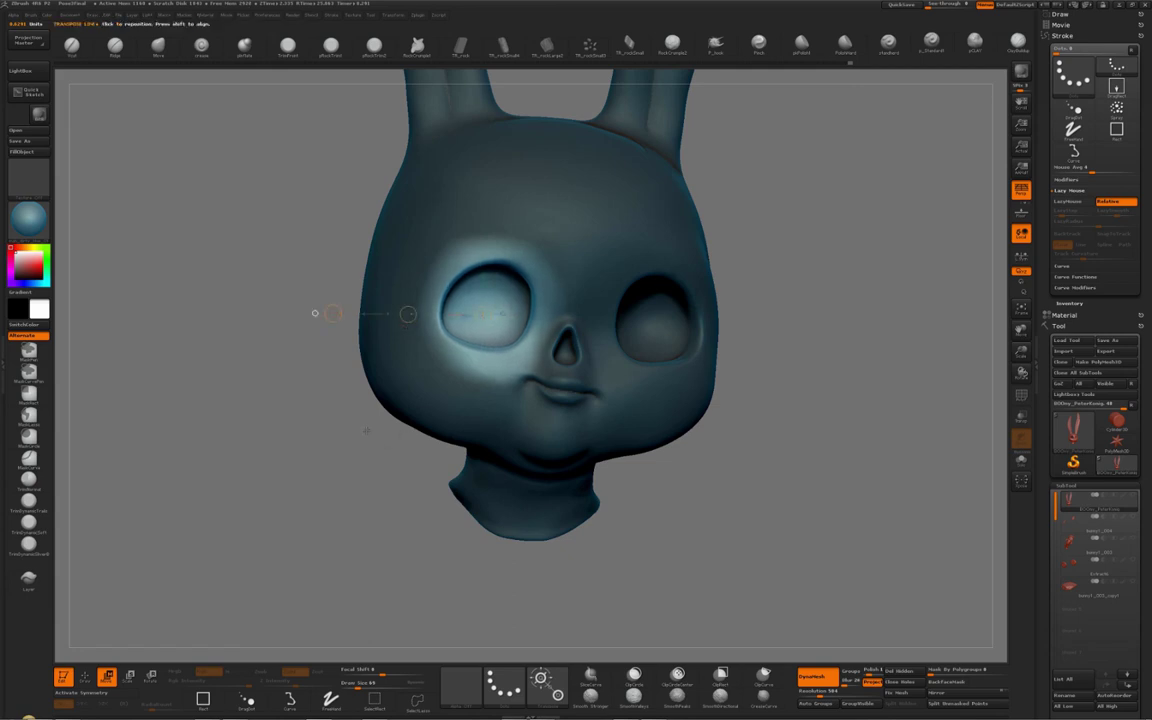
pyautogui.keyDown('ctrl'); pyautogui.moveTo(374, 441); pyautogui.dragTo(388, 456); pyautogui.keyUp('ctrl')
pyautogui.moveTo(488, 252); pyautogui.dragTo(505, 225, button='right')
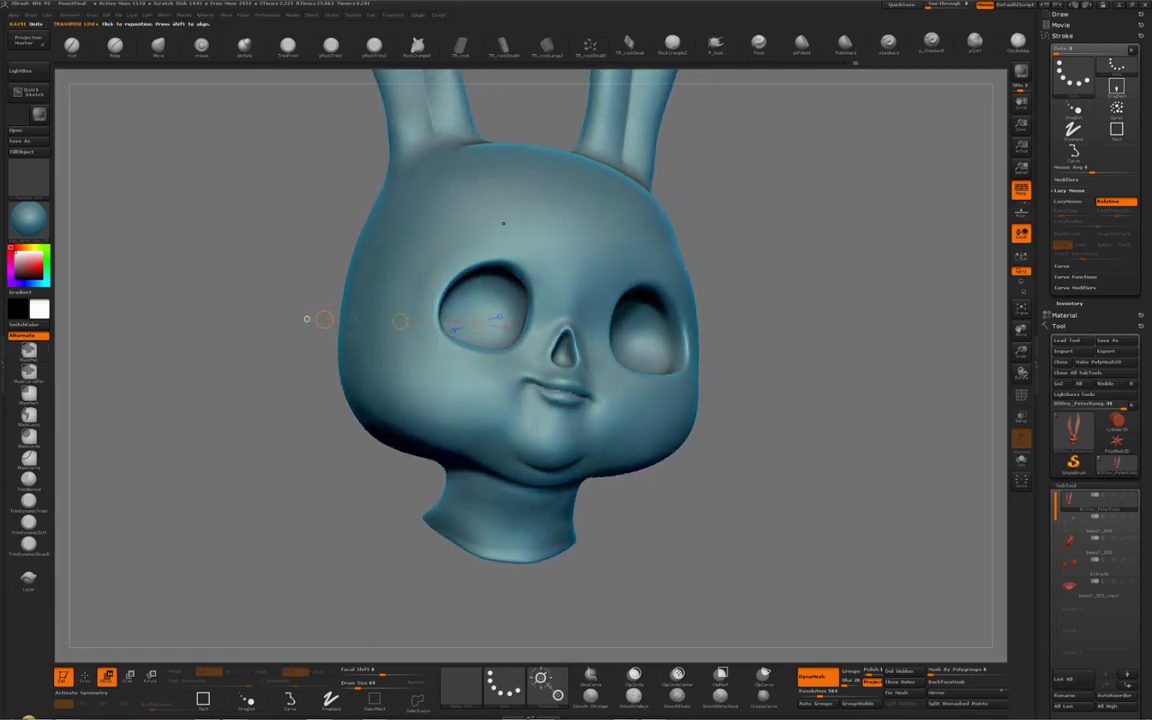
# Return to Draw mode with the Move brush and remesh the head with DynaMesh.
pyautogui.press('q')
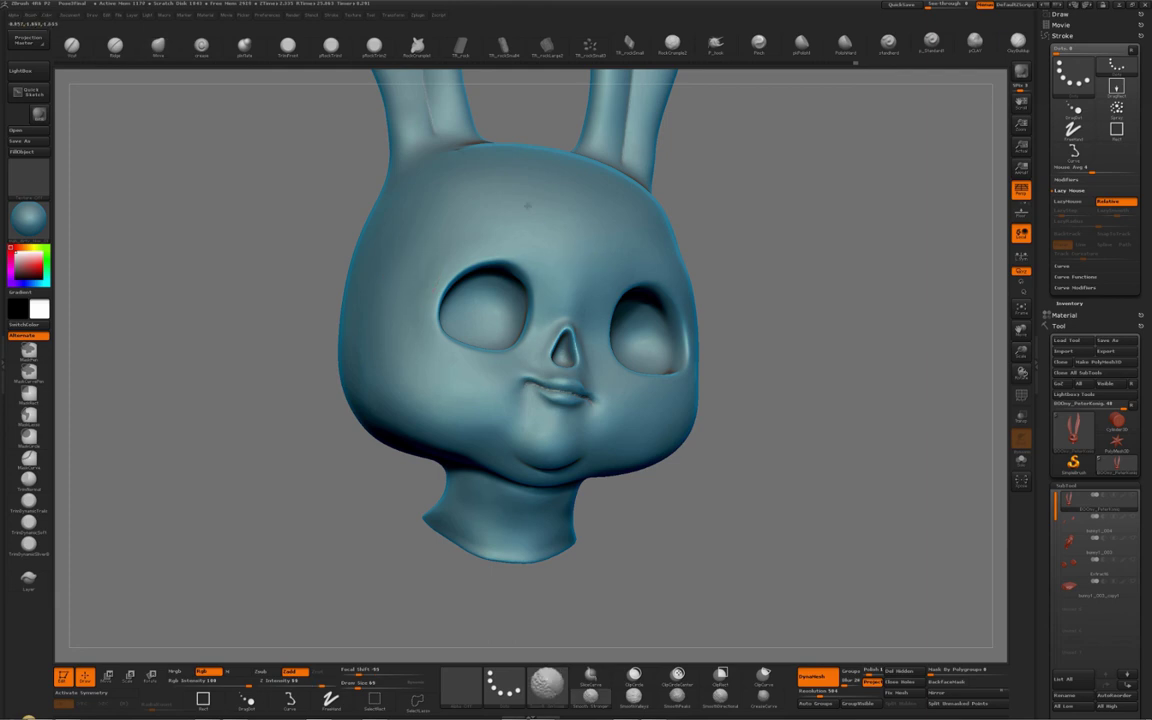
pyautogui.press('b')
pyautogui.press('m')
pyautogui.press('v')
pyautogui.moveTo(776, 293); pyautogui.dragTo(758, 316)
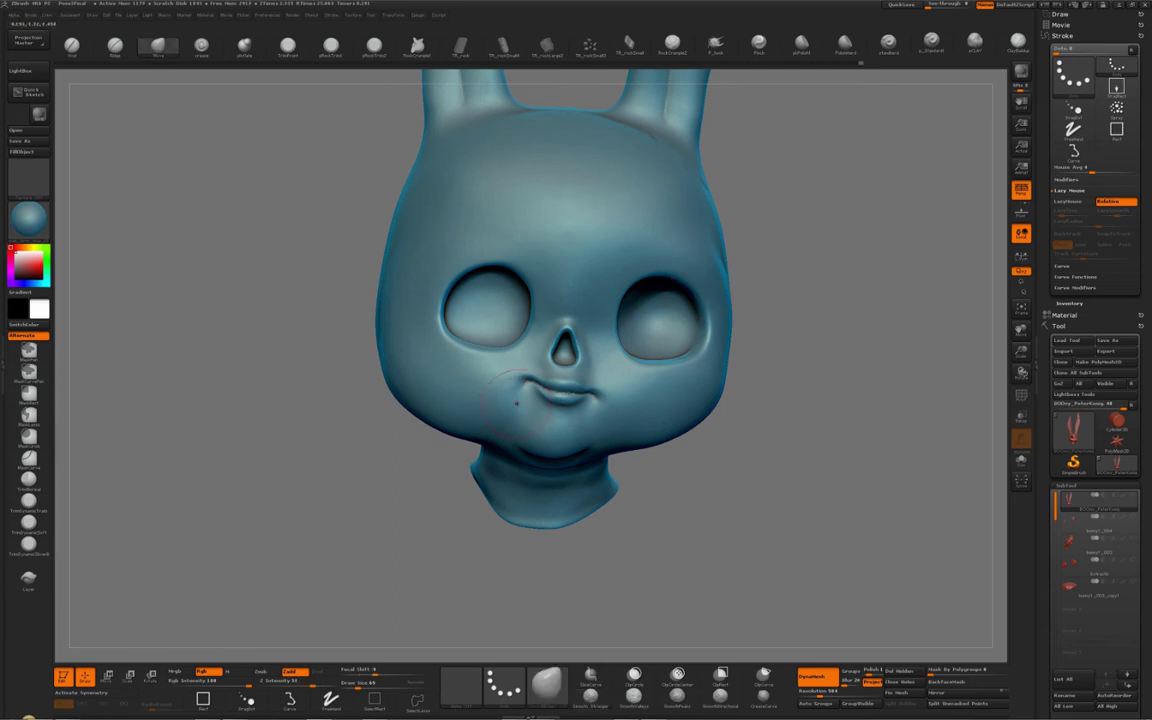
pyautogui.keyDown('ctrl'); pyautogui.moveTo(832, 350); pyautogui.dragTo(846, 469); pyautogui.keyUp('ctrl')
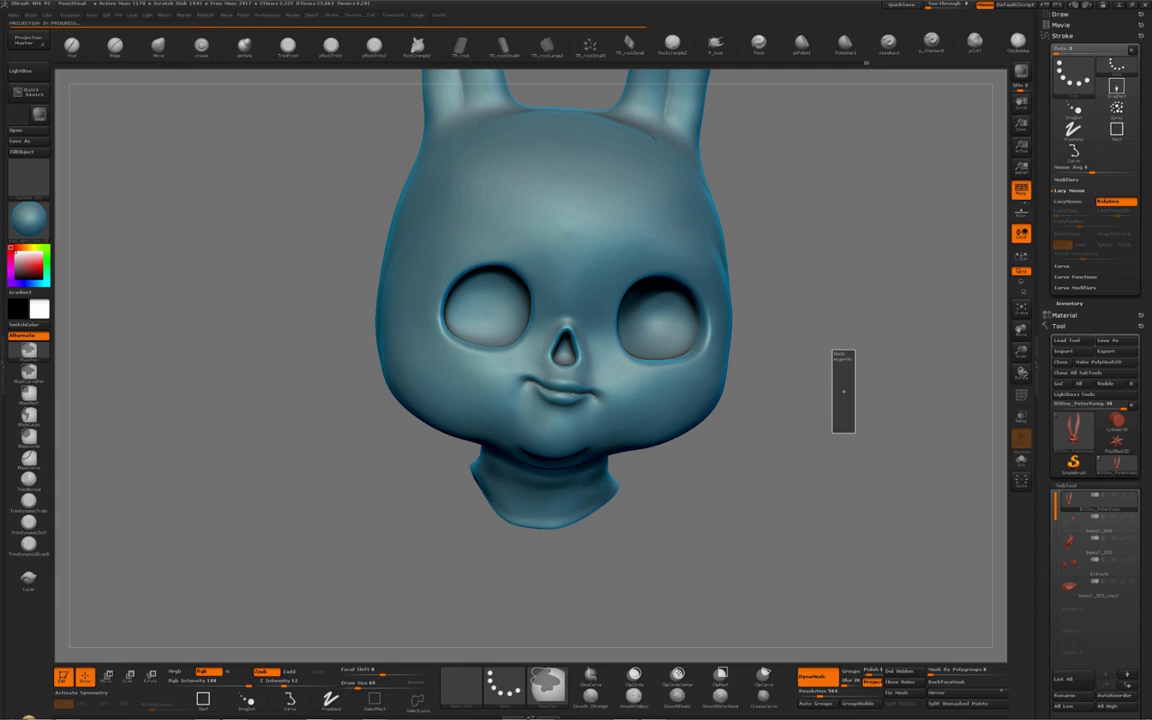
# Reshape and smooth the right eye socket's rim and the side of the head using the Move brush at draw size 135.
pyautogui.click(152, 47)
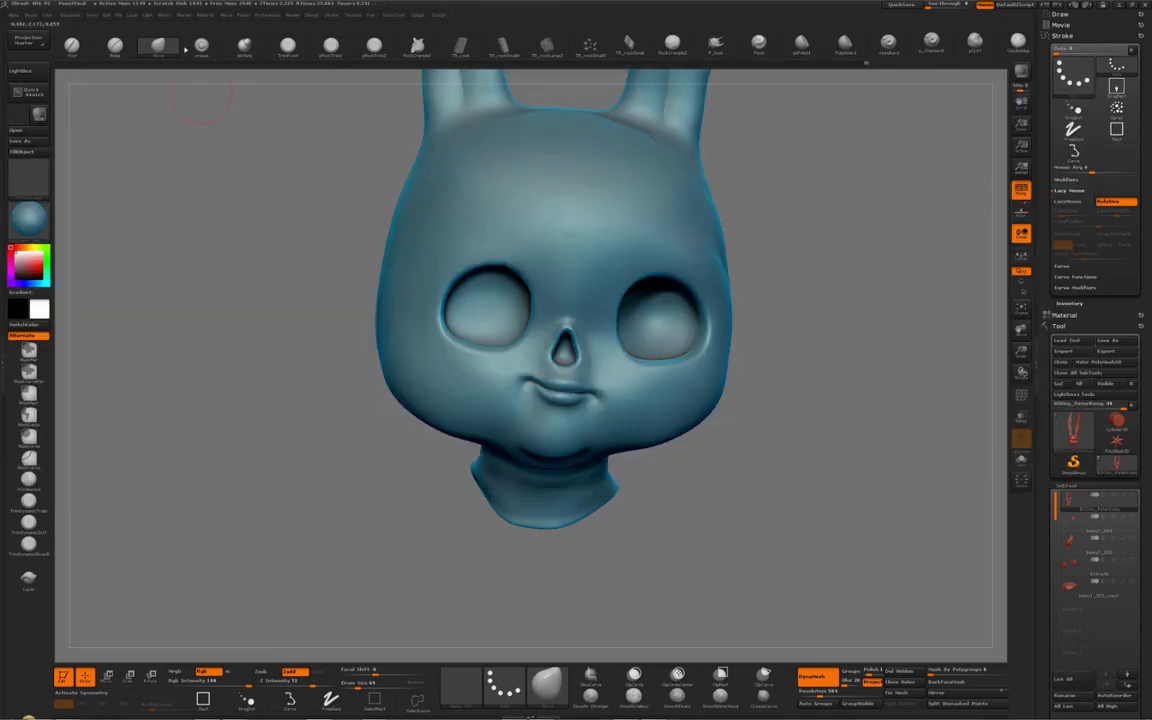
pyautogui.press('s')
pyautogui.moveTo(443, 262); pyautogui.dragTo(452, 262)
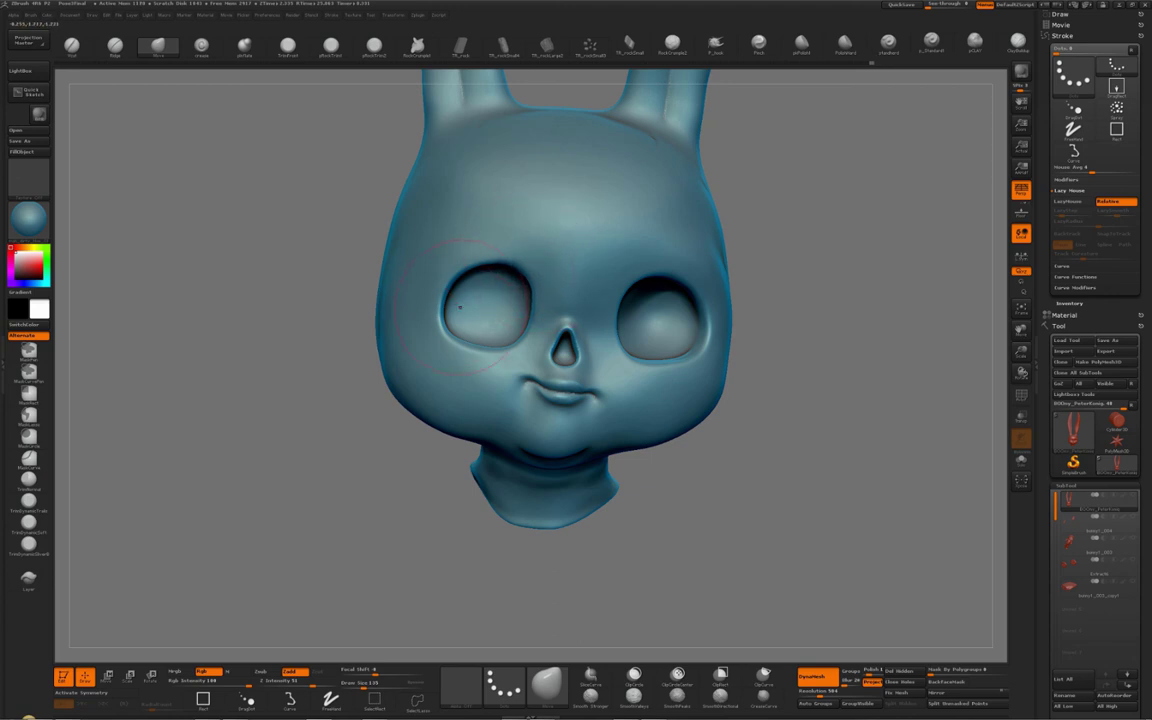
pyautogui.moveTo(455, 356); pyautogui.dragTo(461, 363)
pyautogui.moveTo(425, 299)
pyautogui.keyDown('shift'); pyautogui.mouseDown()
pyautogui.moveTo(463, 363)
pyautogui.moveTo(425, 244)
pyautogui.moveTo(543, 252)
pyautogui.mouseUp(); pyautogui.keyUp('shift')
pyautogui.moveTo(660, 363); pyautogui.dragTo(631, 332, button='right')
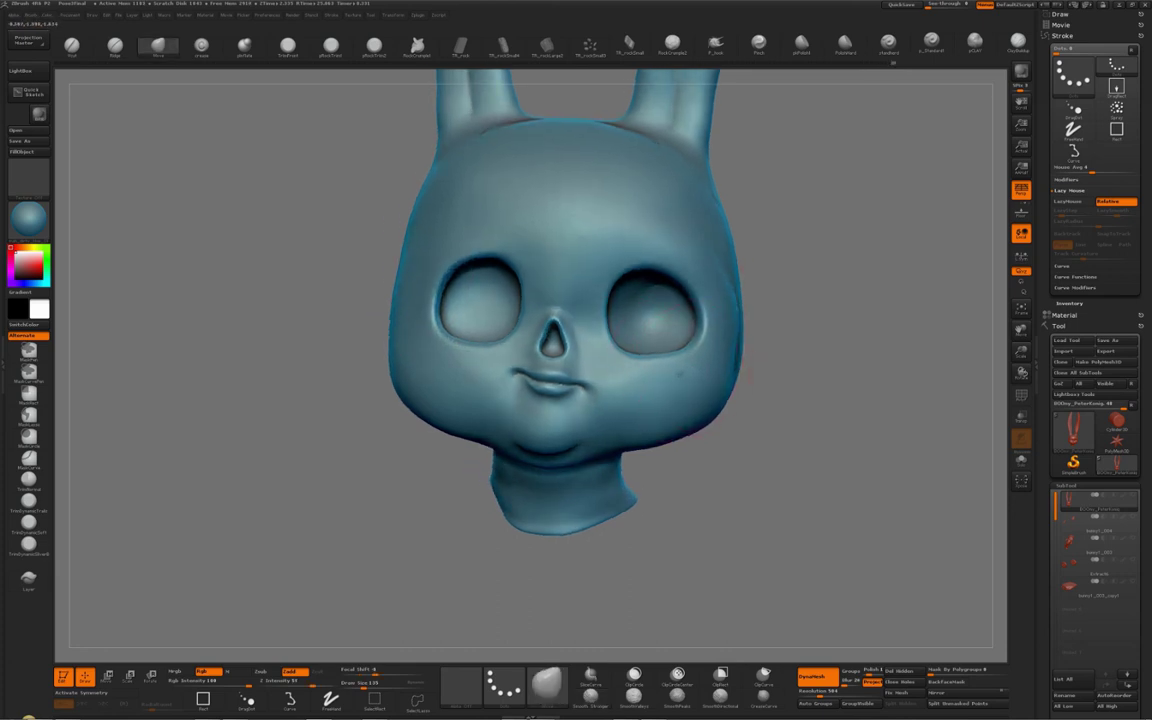
pyautogui.moveTo(746, 533)
pyautogui.mouseDown()
pyautogui.moveTo(689, 486)
pyautogui.moveTo(700, 497)
pyautogui.moveTo(712, 455)
pyautogui.moveTo(661, 398)
pyautogui.mouseUp()
pyautogui.moveTo(384, 262); pyautogui.dragTo(406, 267)
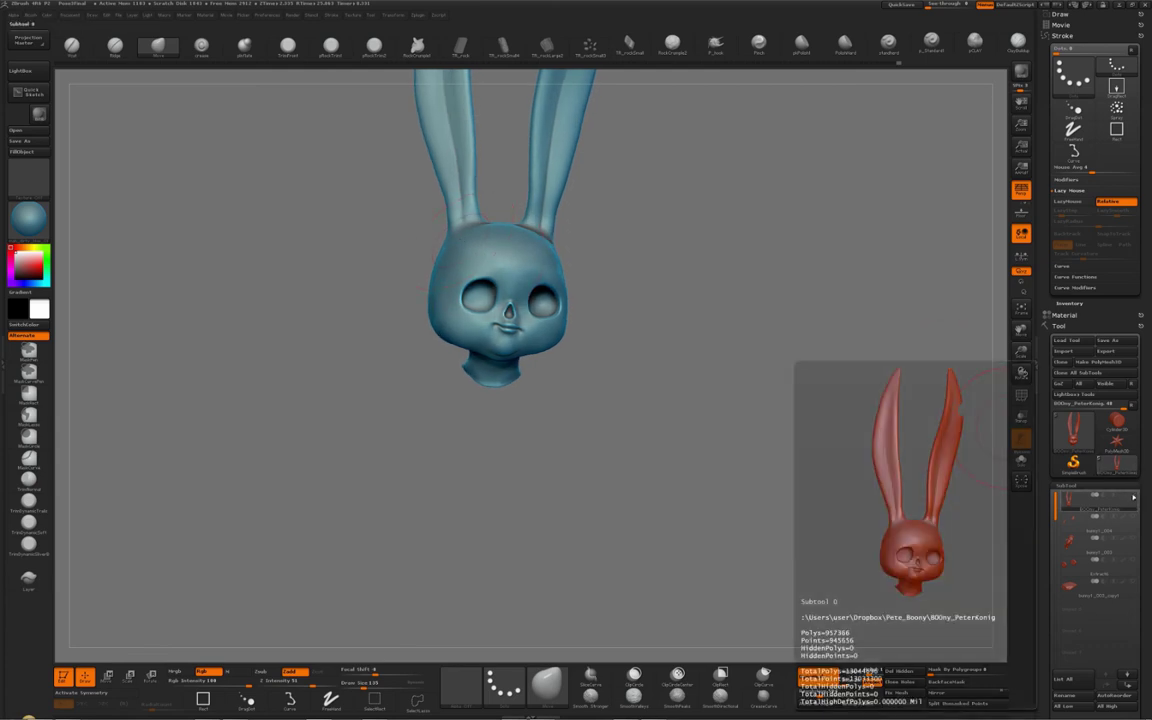
# Show all subtools again, frame the whole rabbit figure on its rock base and render it with BPR.
pyautogui.click(1134, 496)
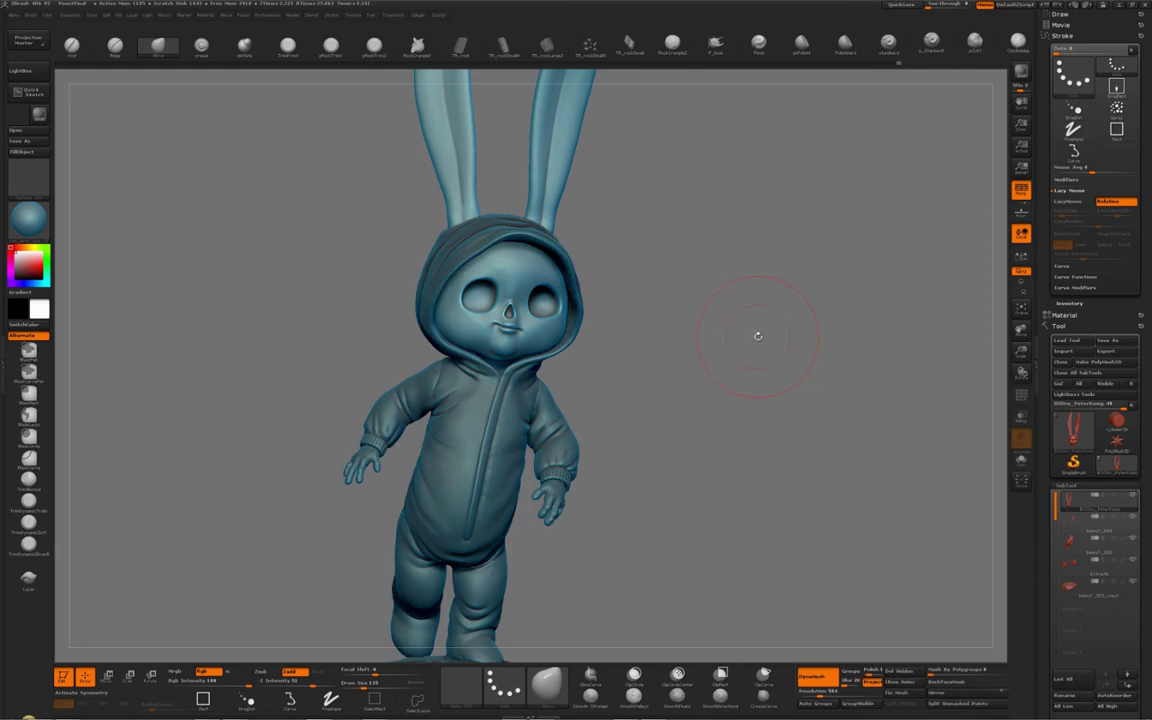
pyautogui.moveTo(748, 377)
pyautogui.mouseDown()
pyautogui.moveTo(707, 373)
pyautogui.moveTo(706, 384)
pyautogui.moveTo(731, 368)
pyautogui.mouseUp()
pyautogui.keyDown('alt'); pyautogui.moveTo(731, 368); pyautogui.dragTo(722, 402); pyautogui.keyUp('alt')
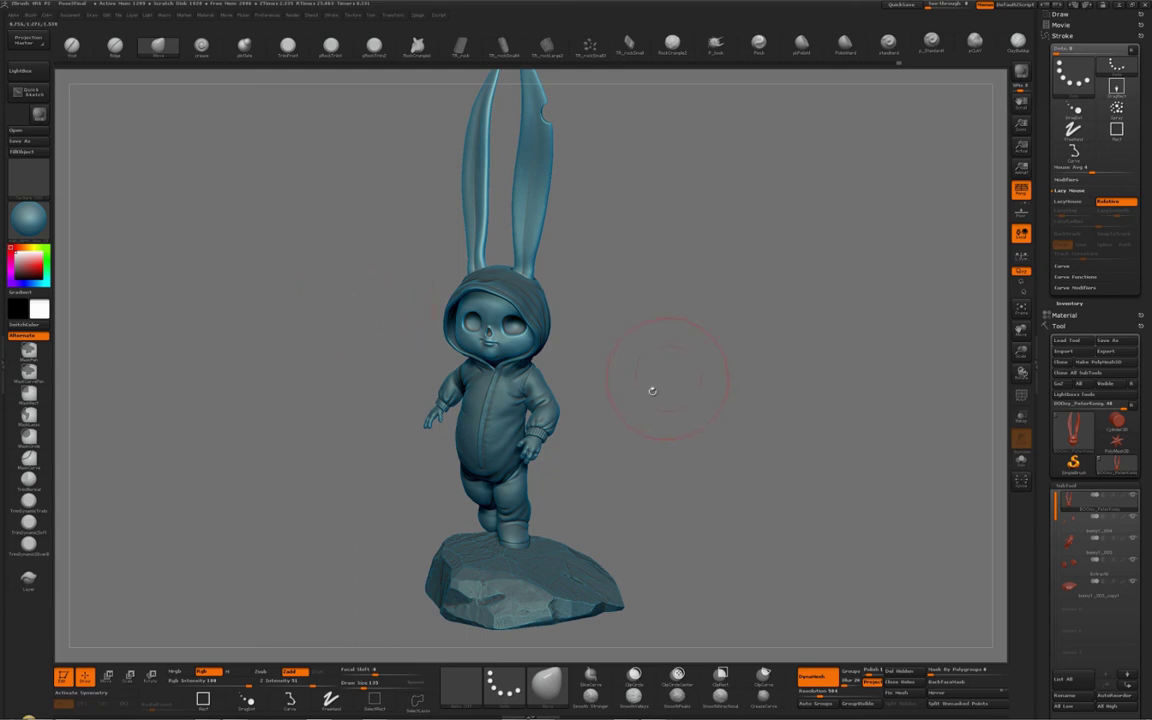
pyautogui.moveTo(648, 392); pyautogui.dragTo(652, 384)
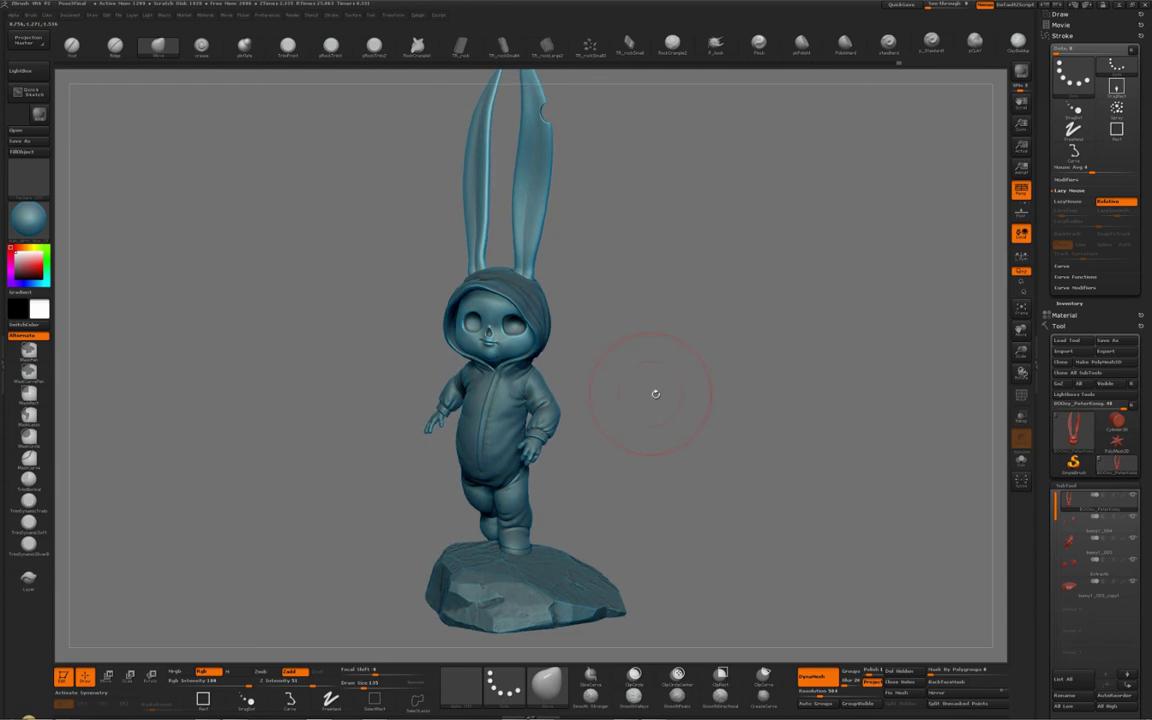
pyautogui.click(39, 115)
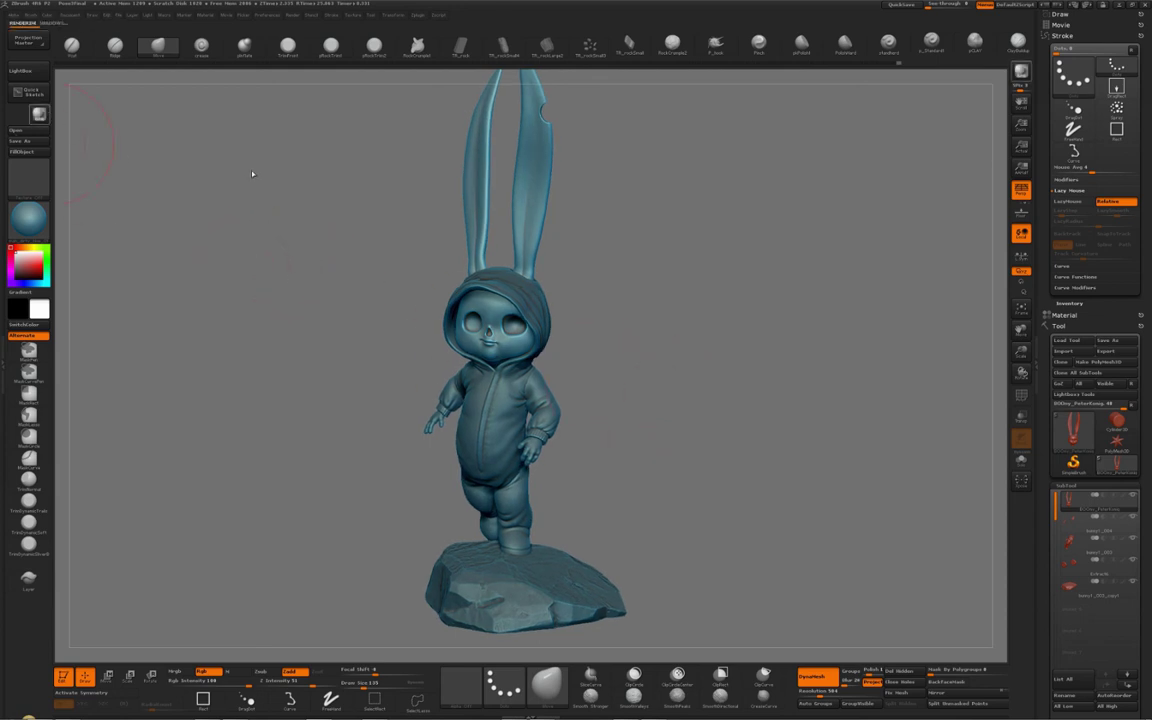